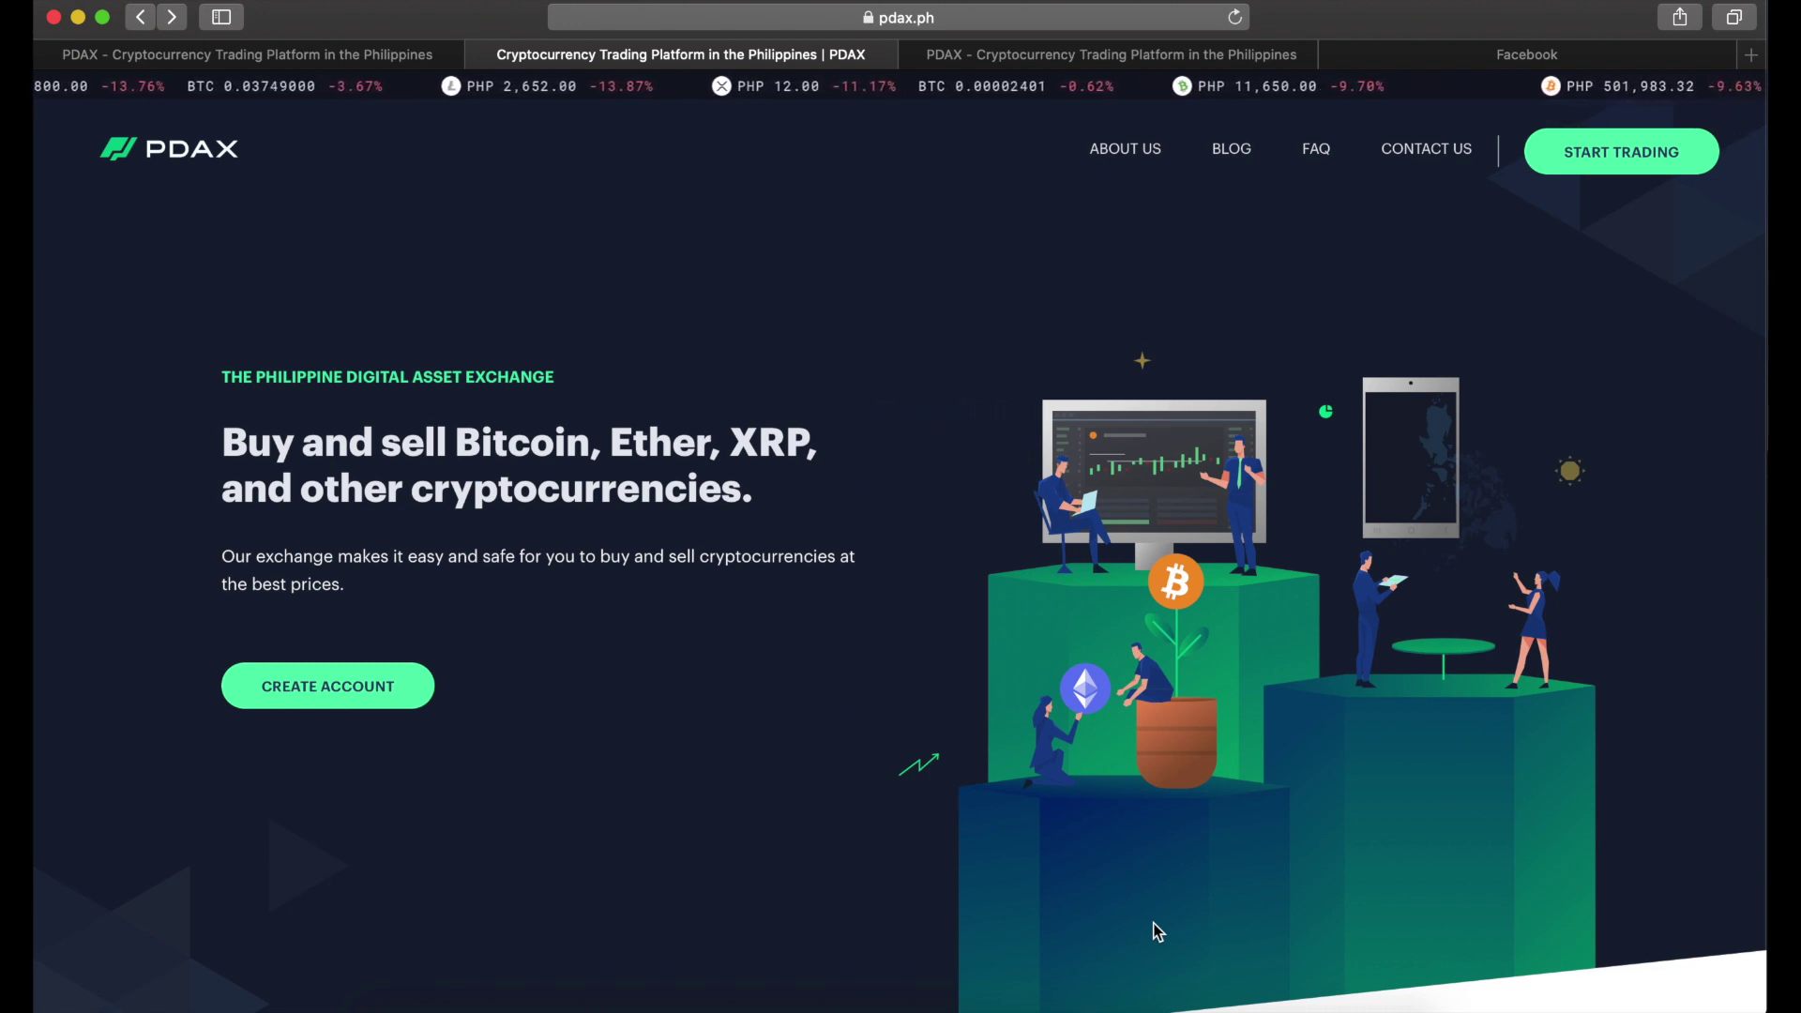
{"action": "scroll", "coordinate": [1159, 931], "scroll_direction": "down", "scroll_amount": 10}
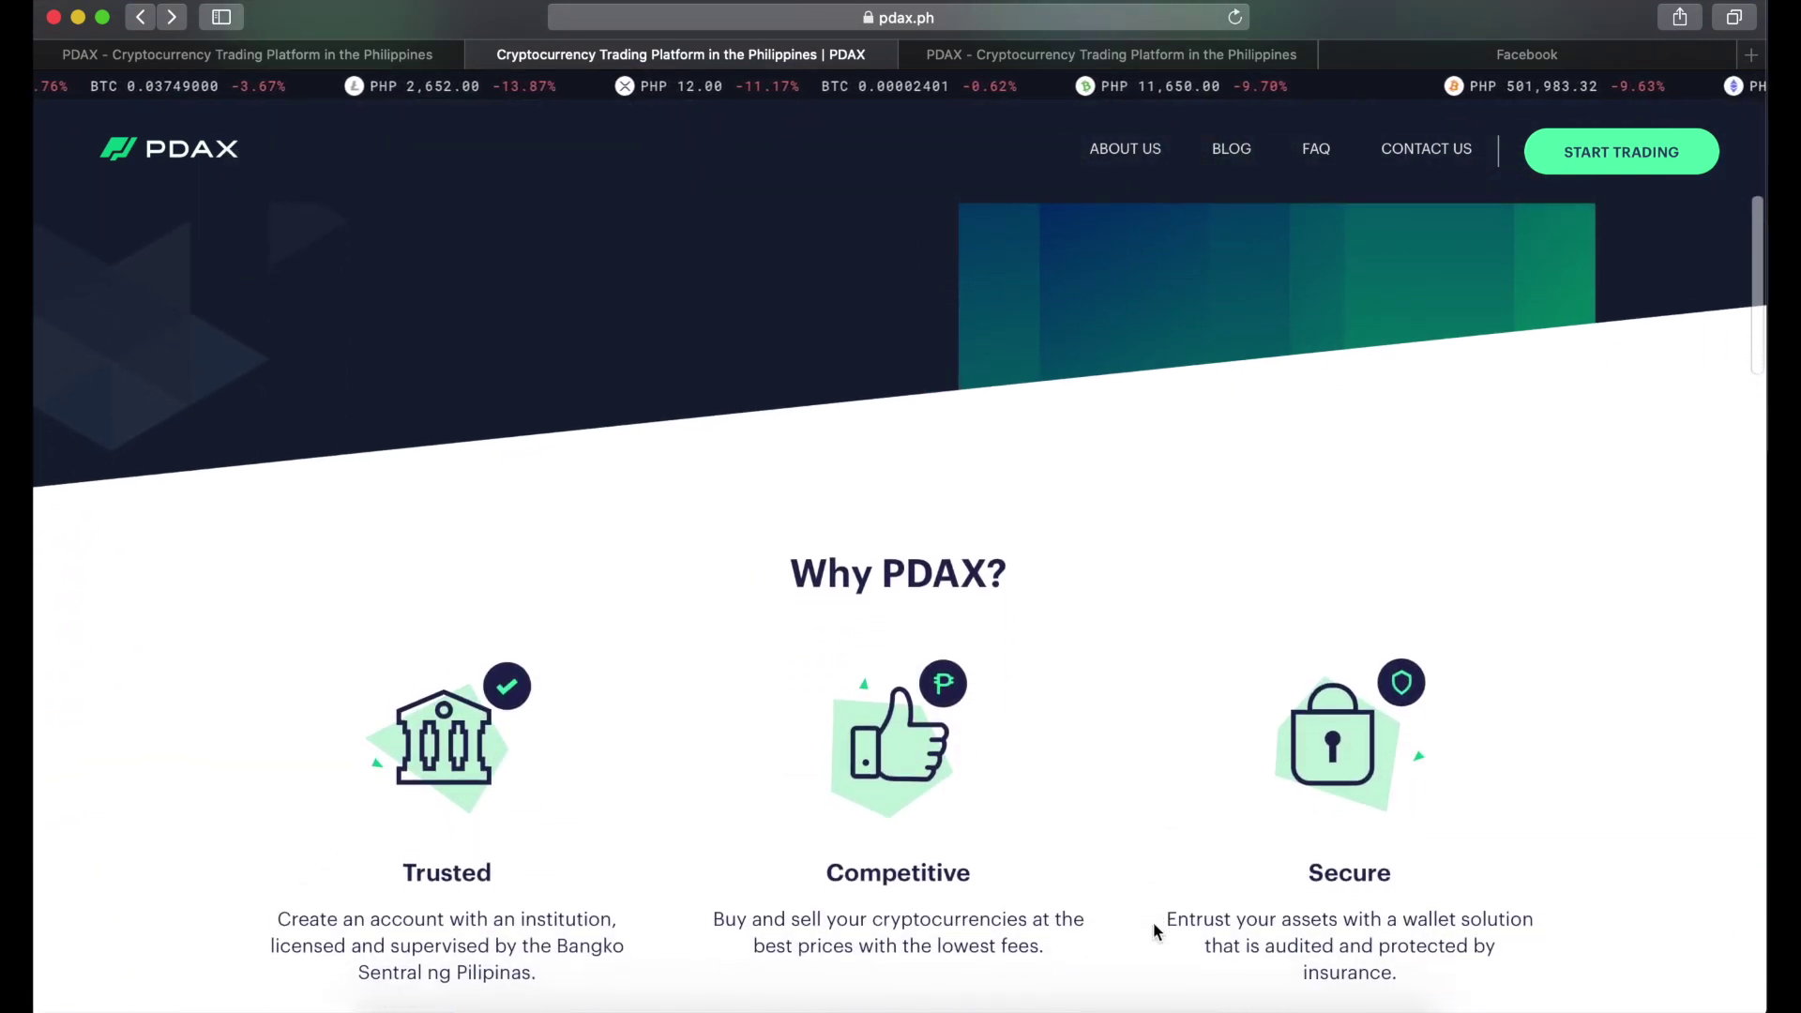
{"action": "scroll", "coordinate": [1156, 932], "scroll_direction": "down", "scroll_amount": 2}
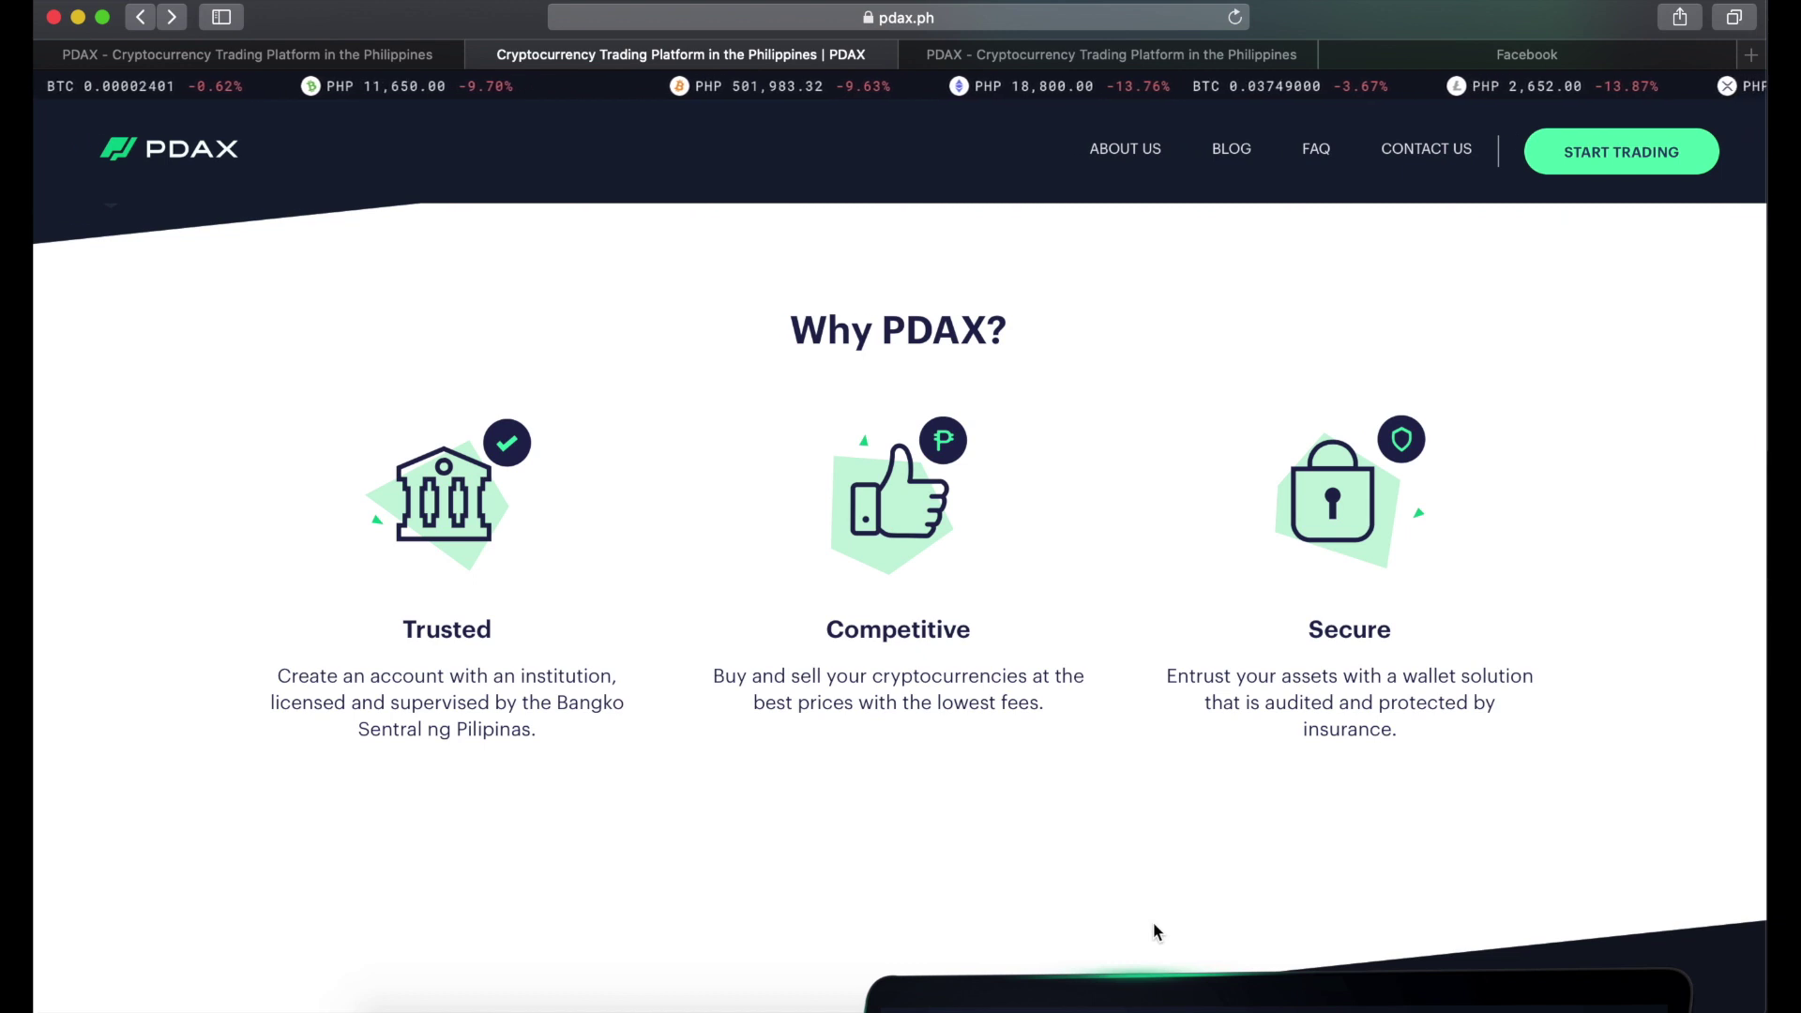
{"action": "scroll", "coordinate": [1155, 924], "scroll_direction": "down", "scroll_amount": 10}
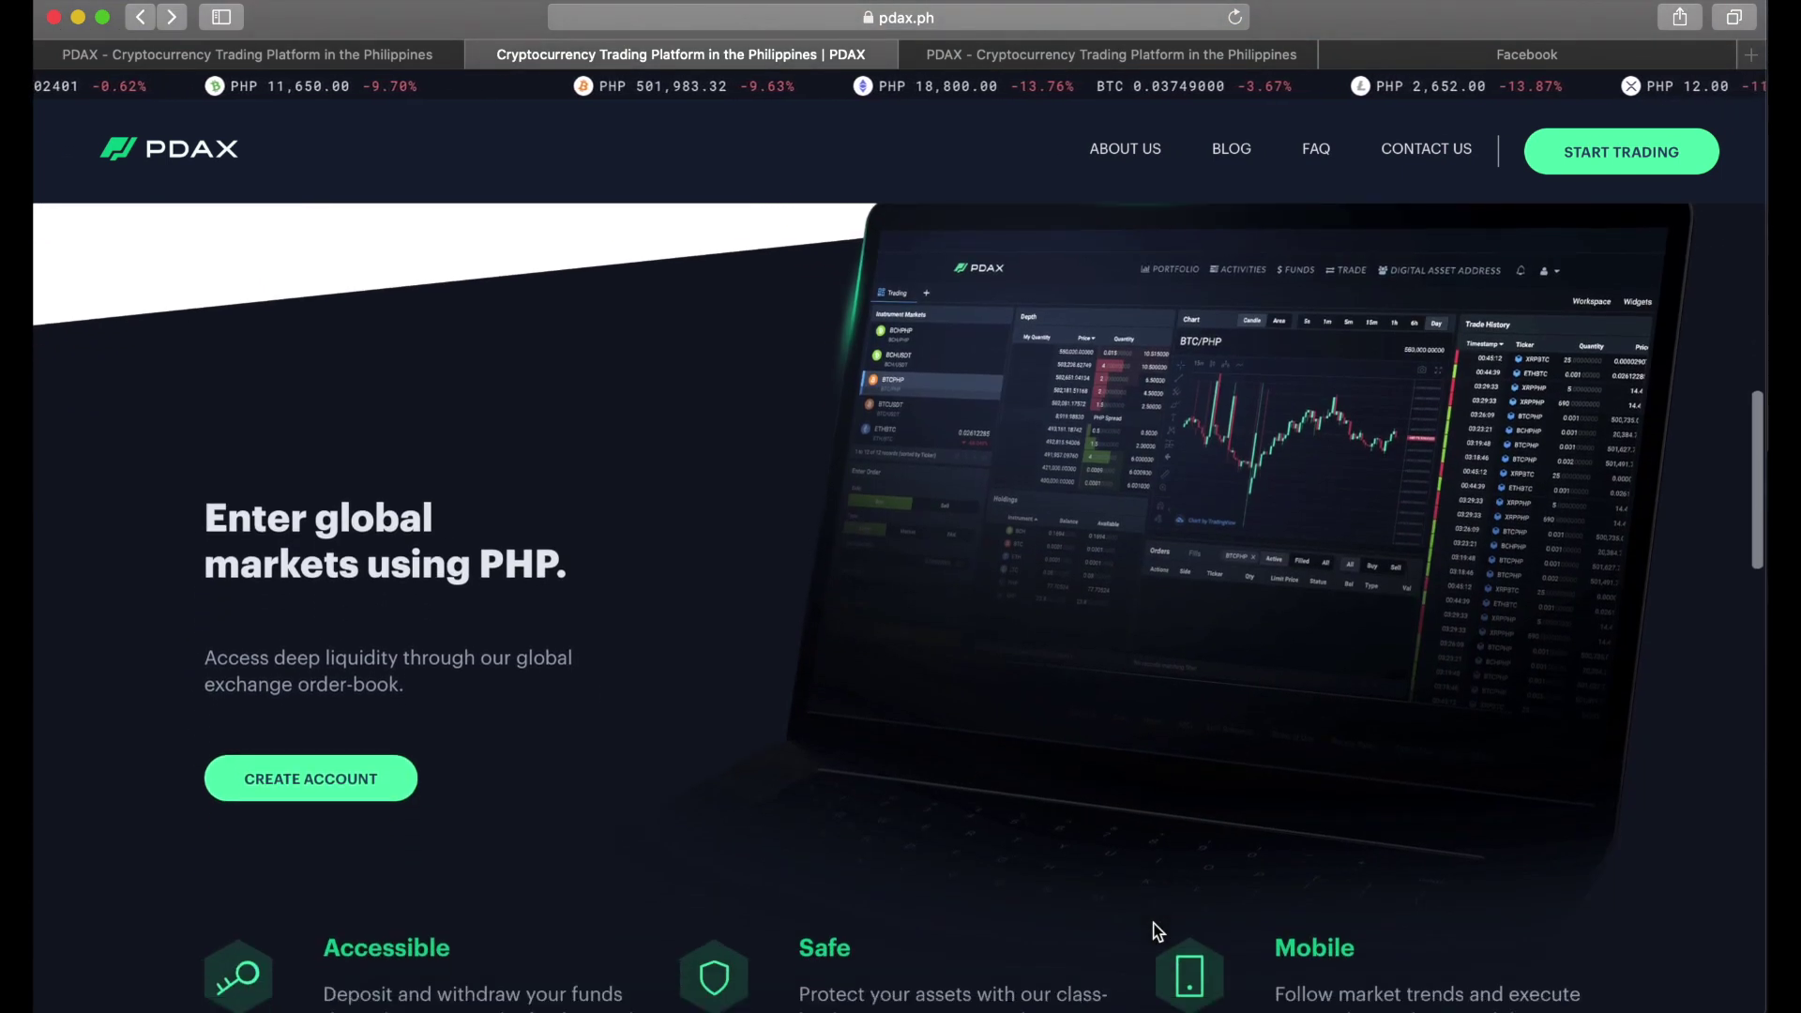
{"action": "scroll", "coordinate": [1153, 923], "scroll_direction": "down", "scroll_amount": 7}
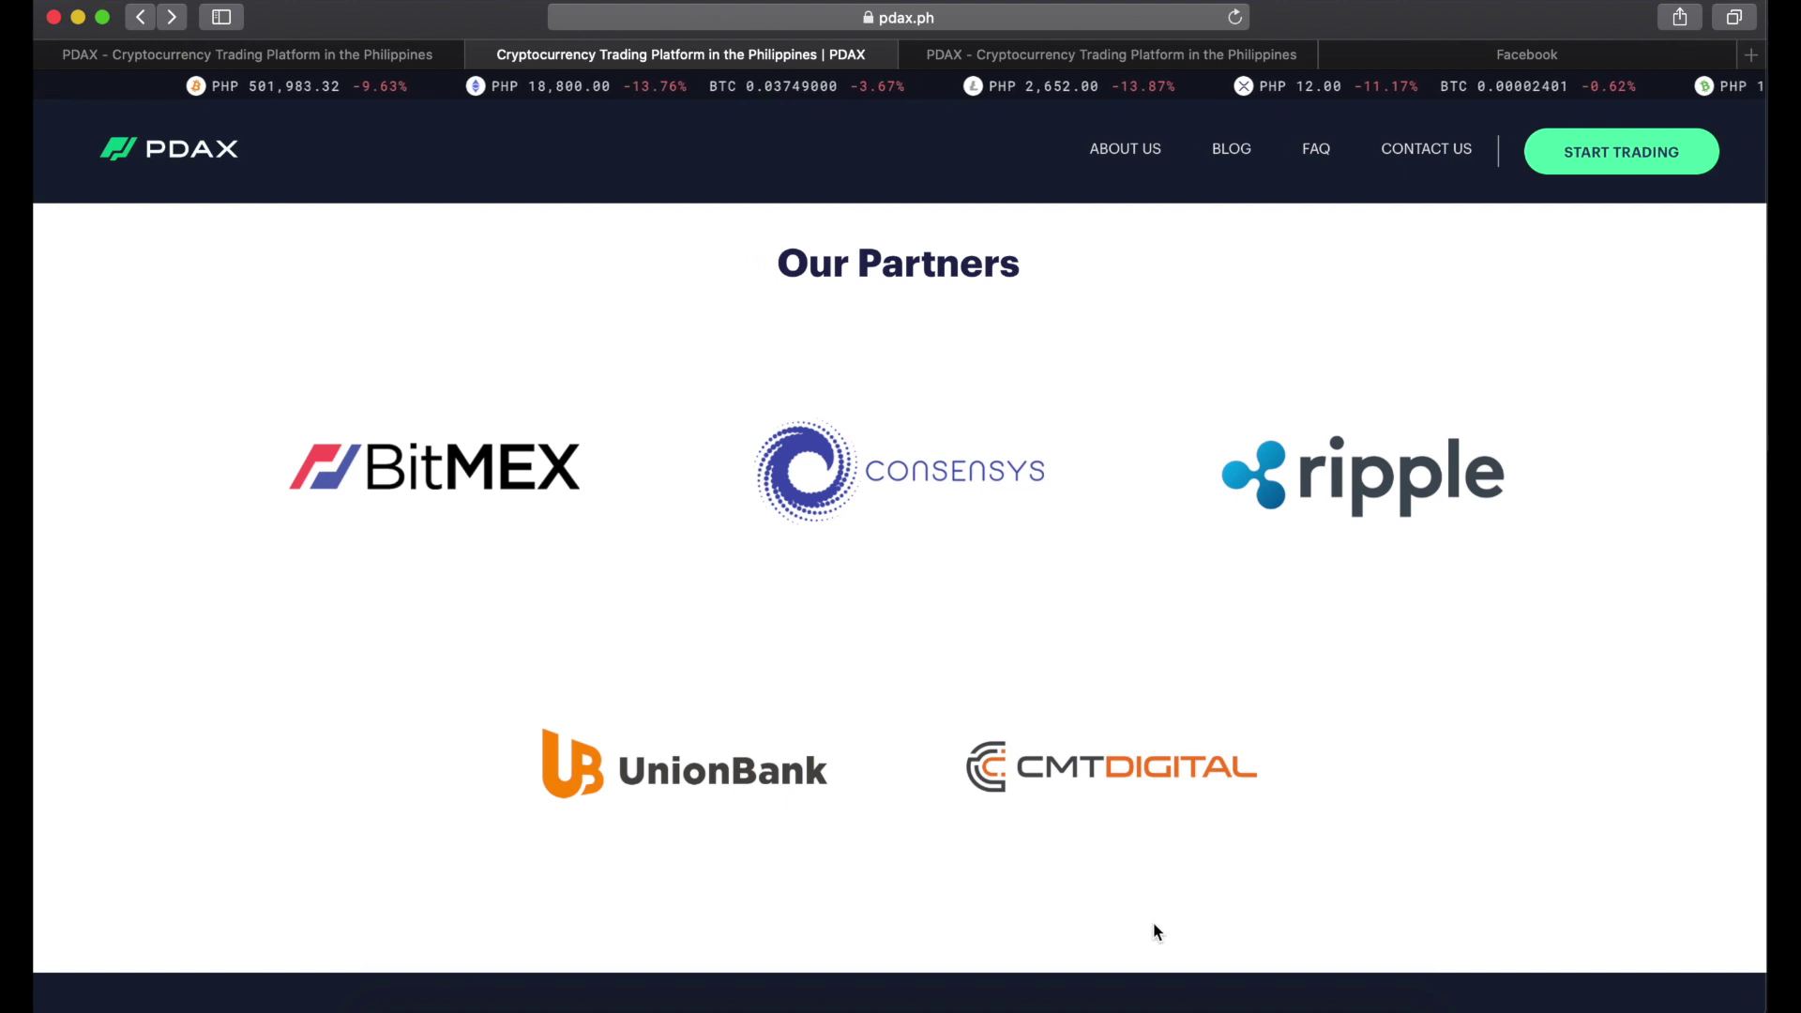
{"action": "left_click", "coordinate": [1125, 148]}
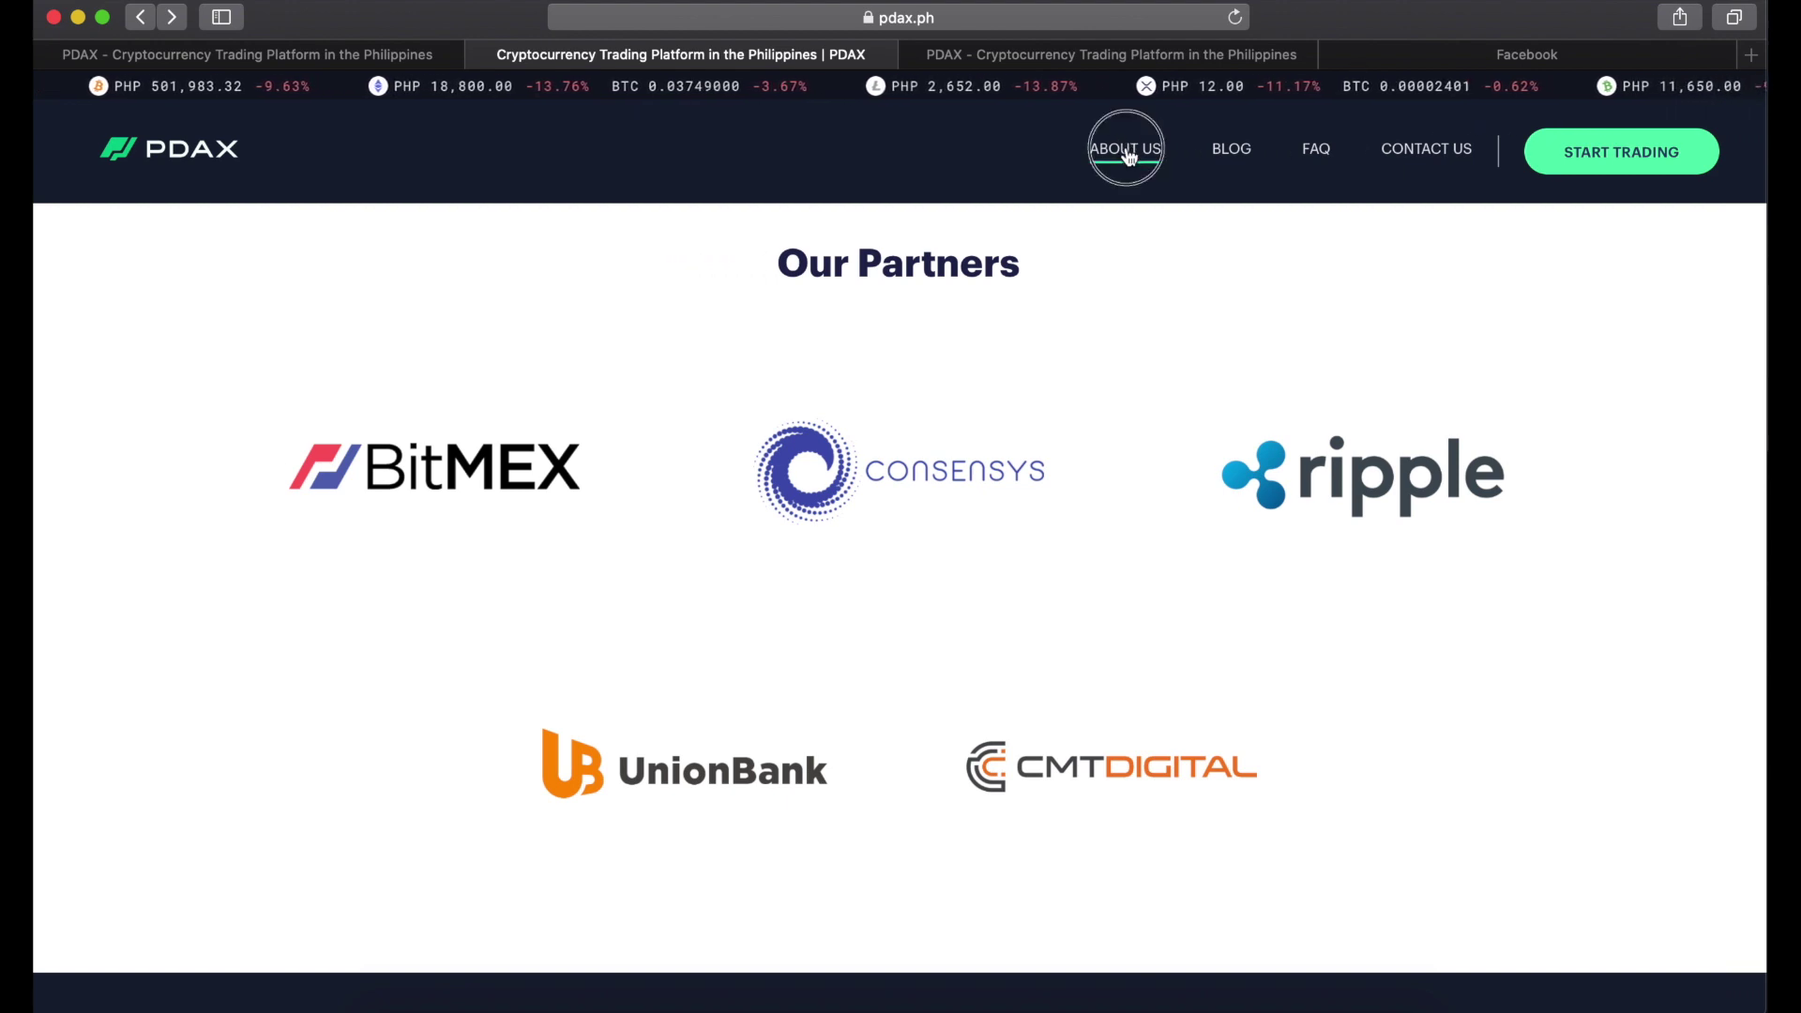
{"action": "scroll", "coordinate": [1161, 481], "scroll_direction": "down", "scroll_amount": 8}
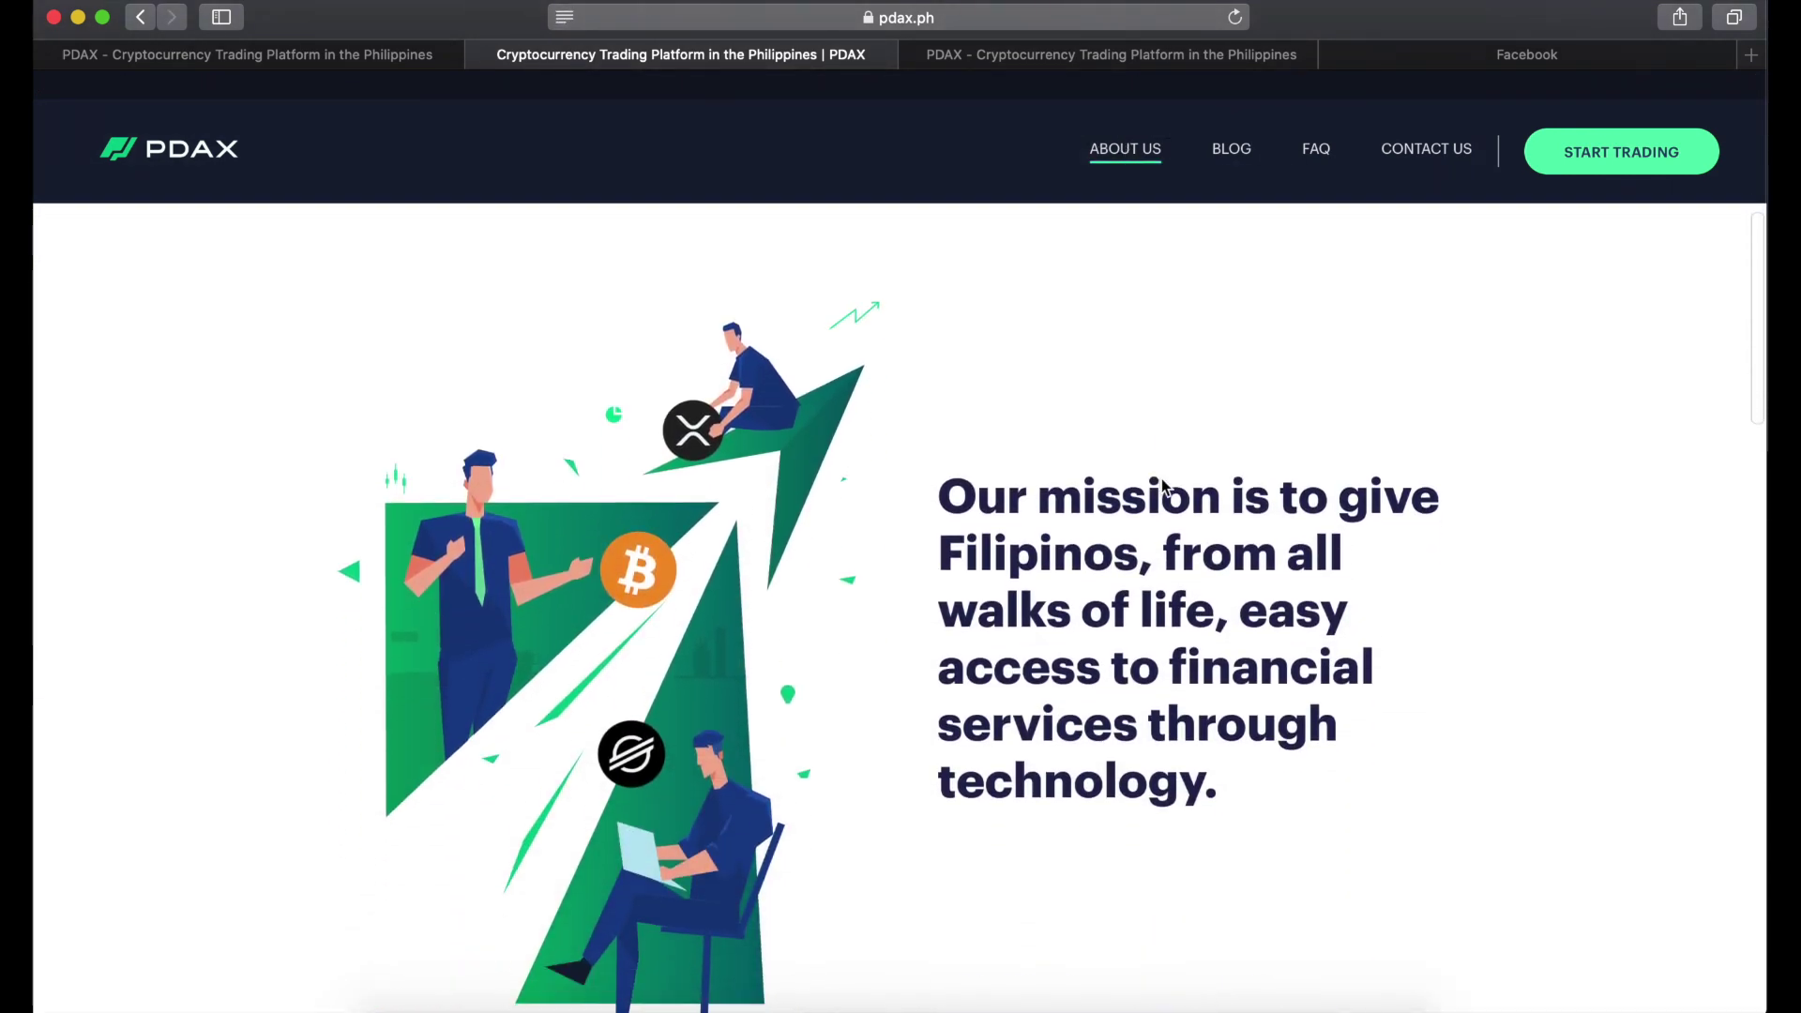
{"action": "scroll", "coordinate": [1161, 484], "scroll_direction": "down", "scroll_amount": 8}
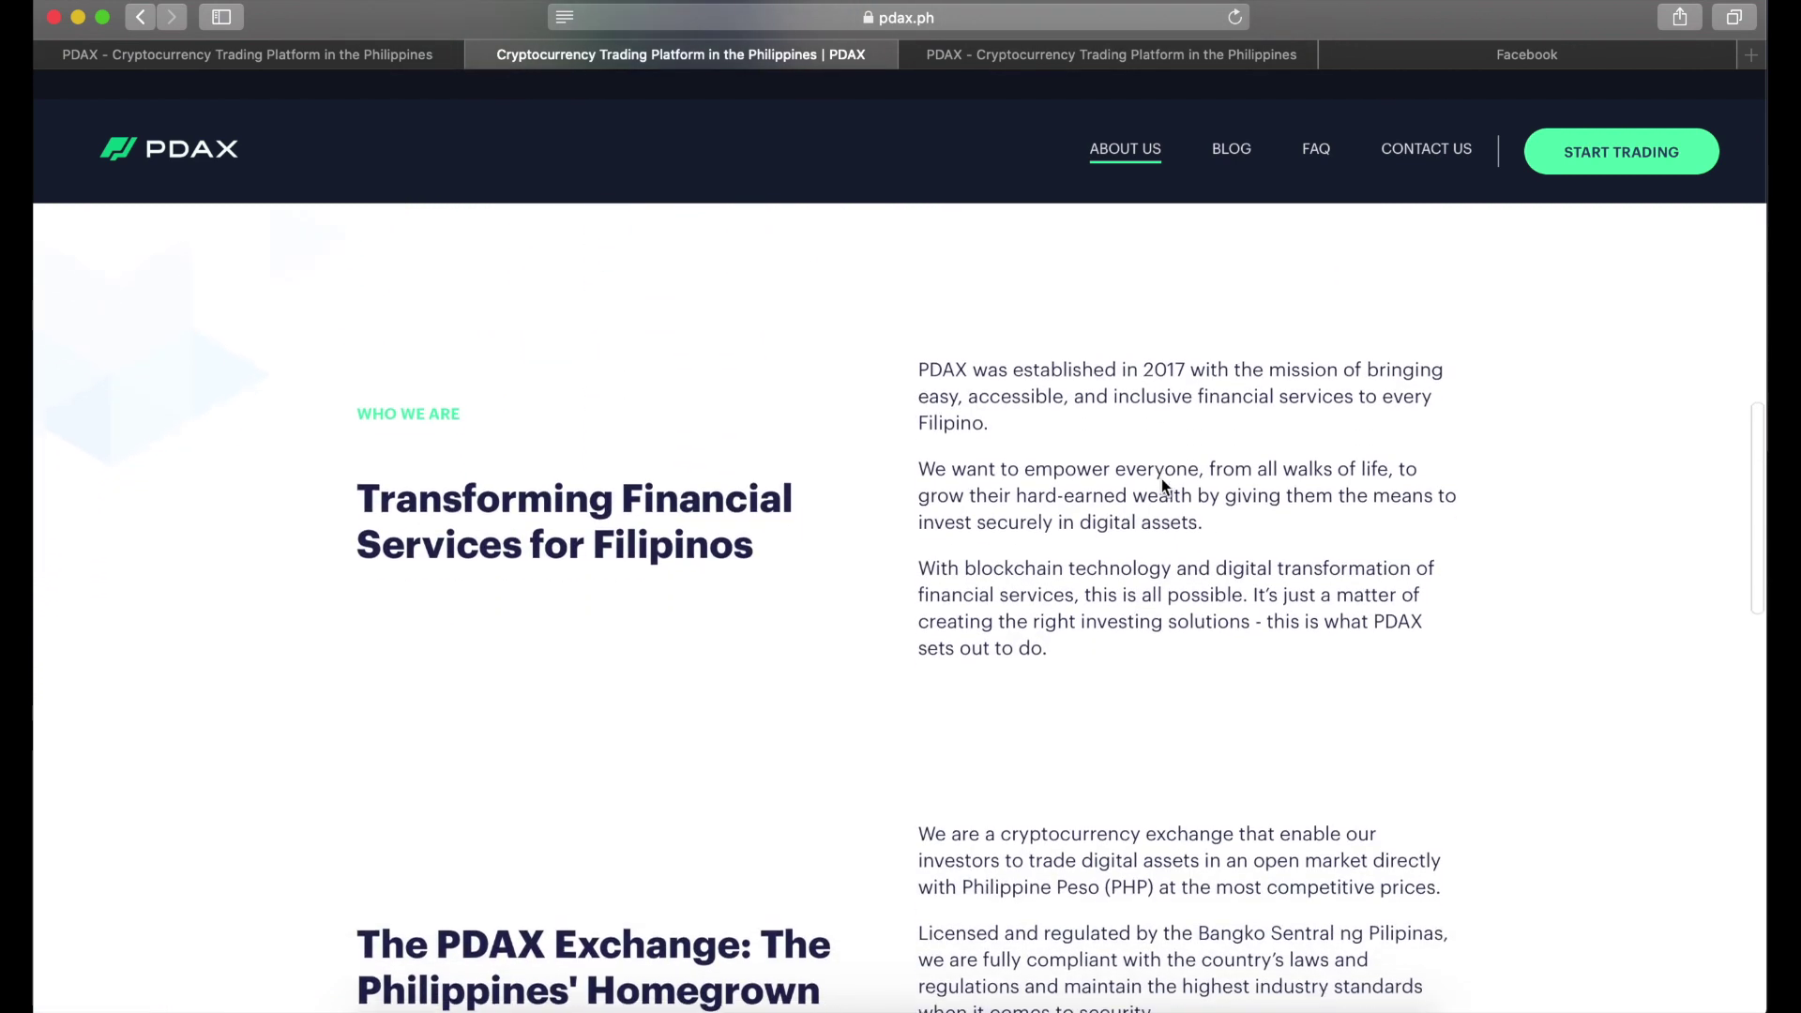
{"action": "scroll", "coordinate": [1161, 481], "scroll_direction": "up", "scroll_amount": 3}
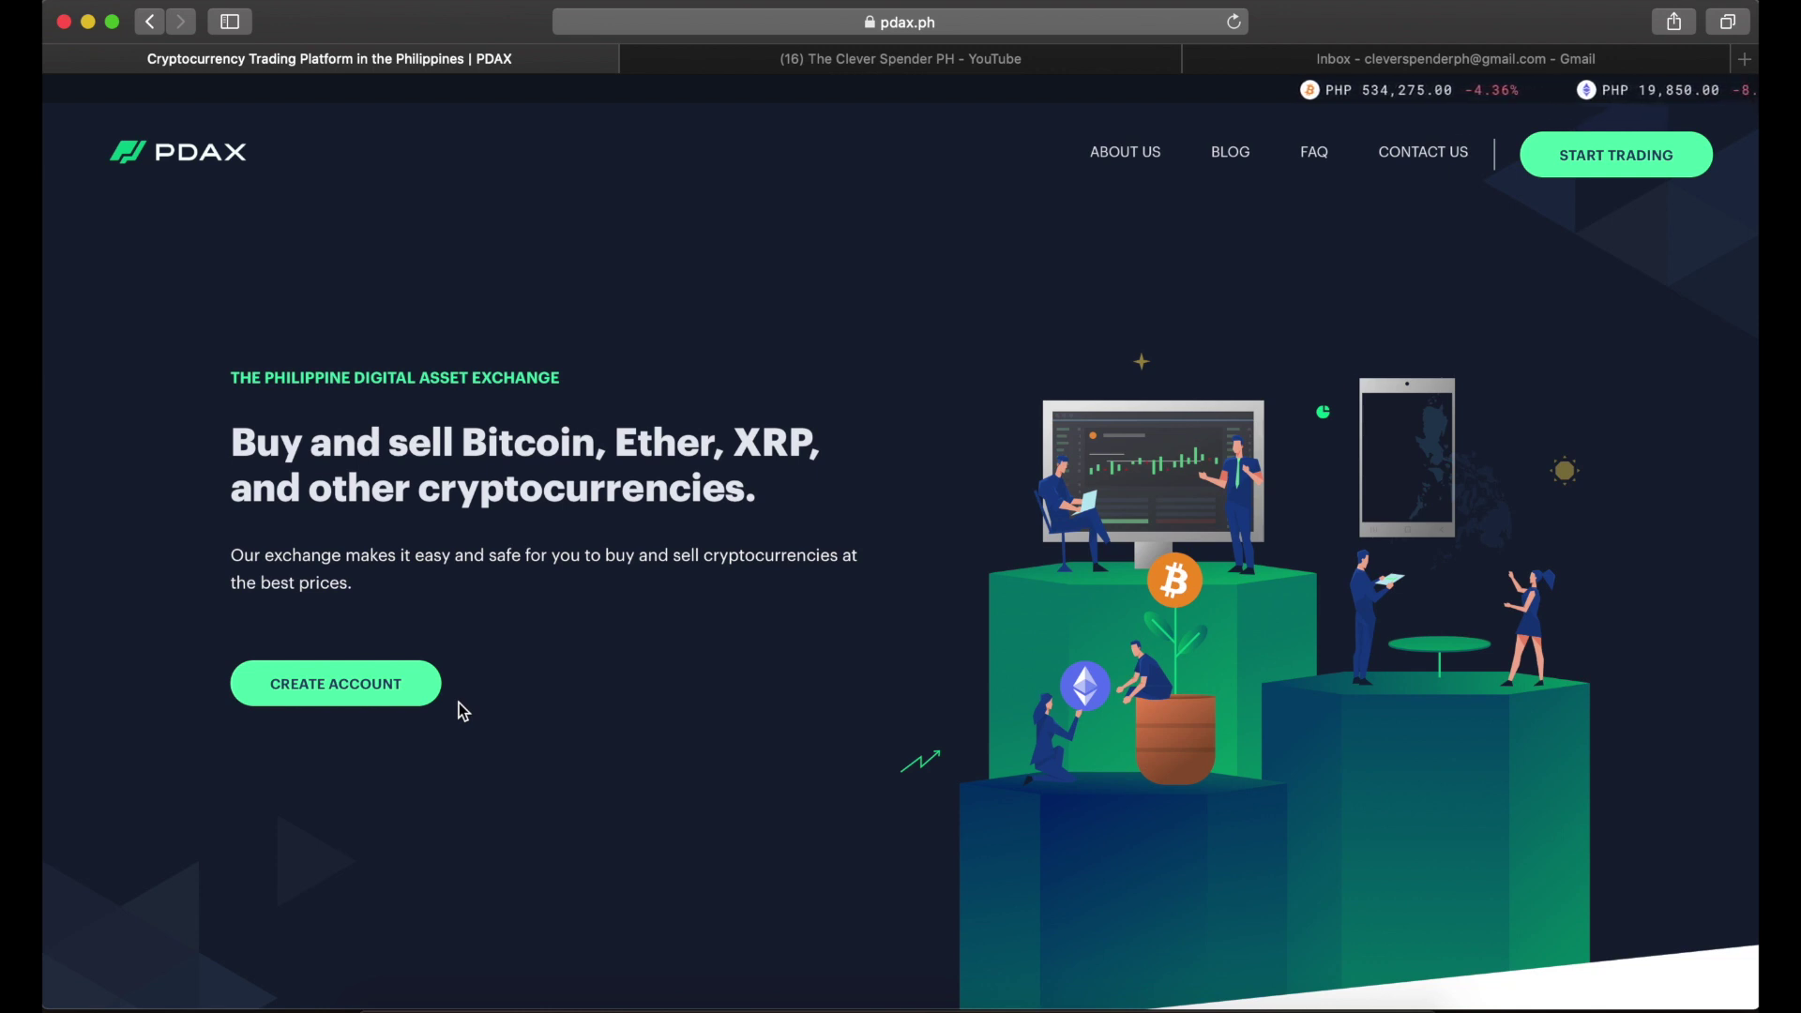
{"action": "left_click", "coordinate": [352, 692]}
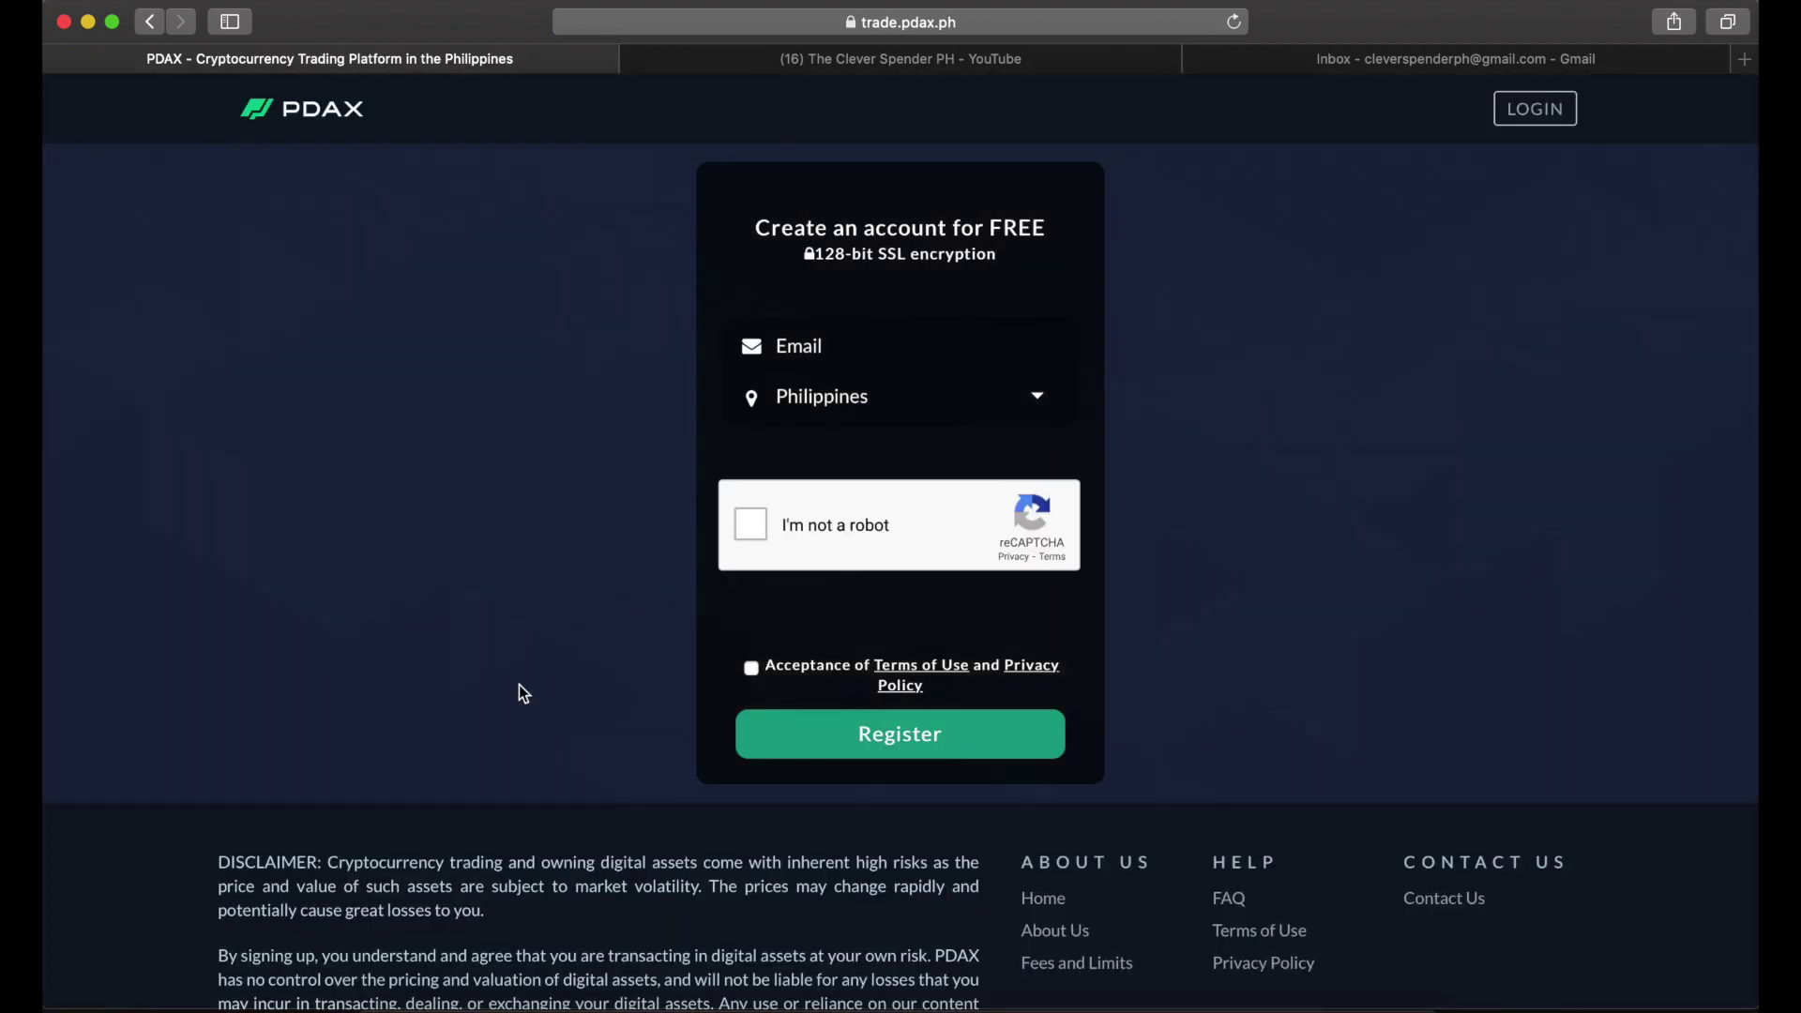
Enter the Gmail address in the PDAX registration email field, correcting a typo.
{"action": "left_click", "coordinate": [872, 354]}
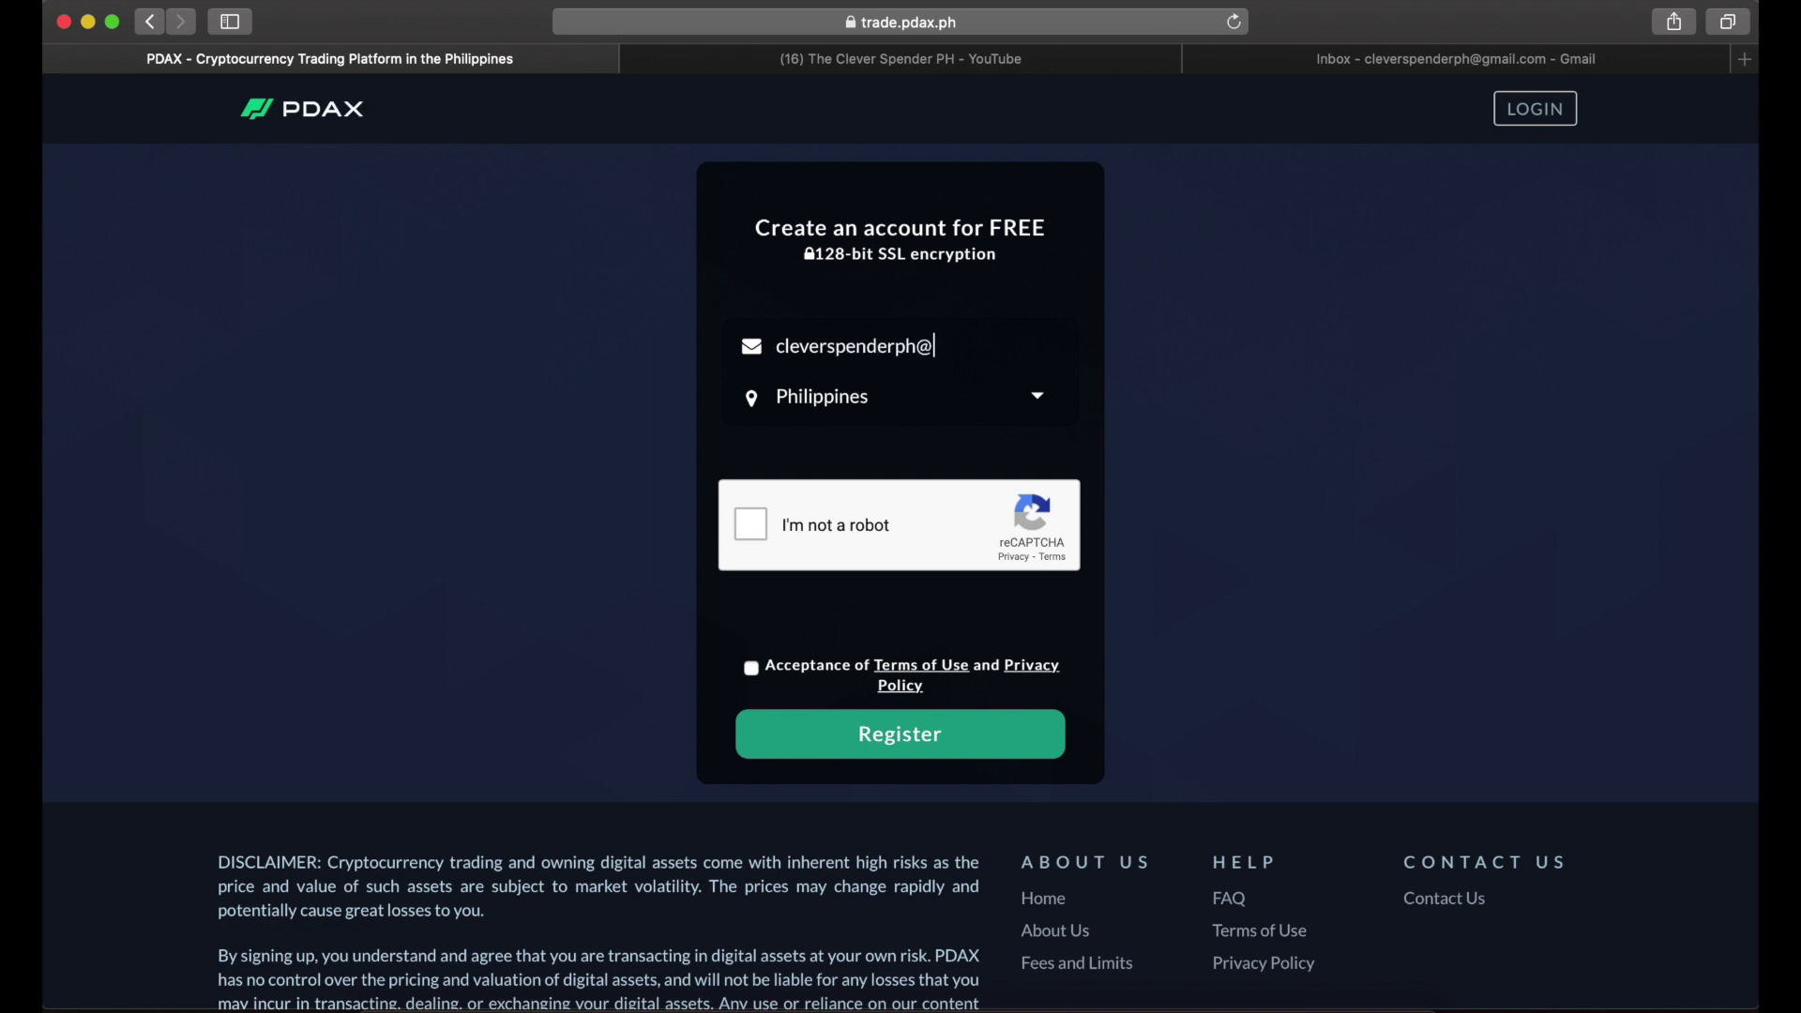
Pass reCAPTCHA, accept the Terms of Use and Privacy Policy, submit registration, then go to Gmail.
{"action": "left_click", "coordinate": [751, 525]}
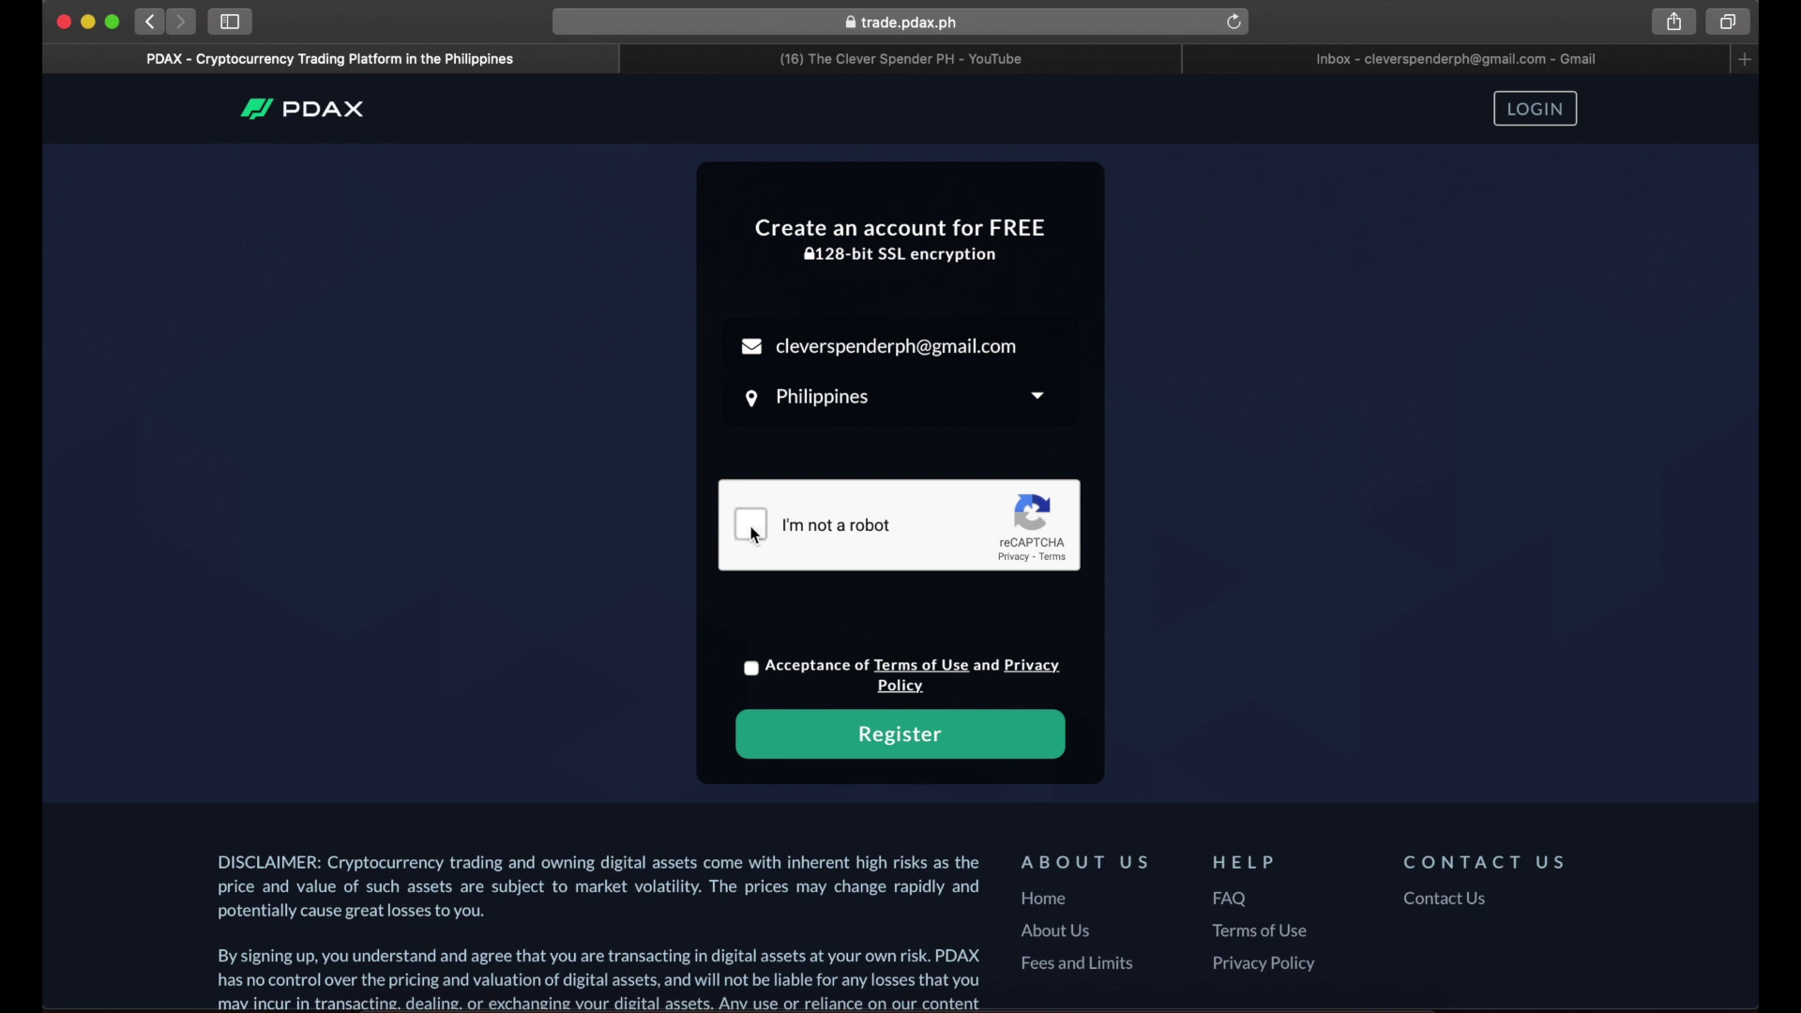
{"action": "left_click", "coordinate": [751, 668]}
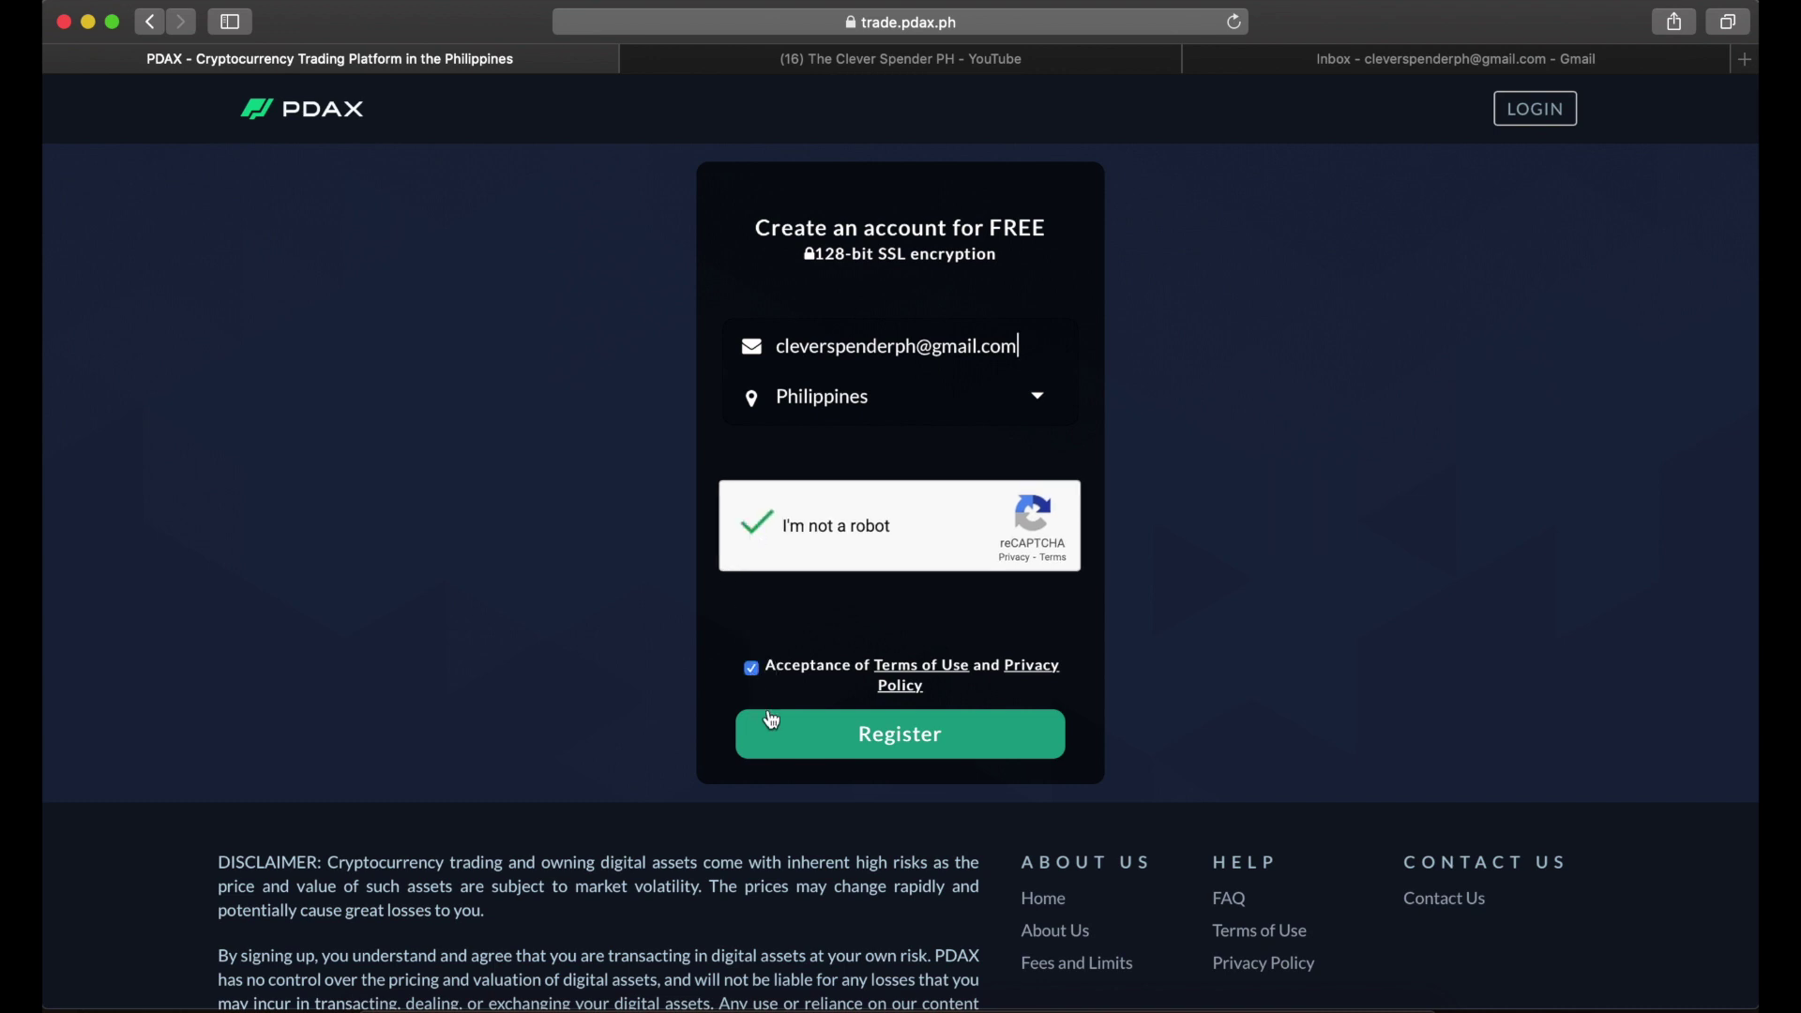
{"action": "left_click", "coordinate": [853, 741]}
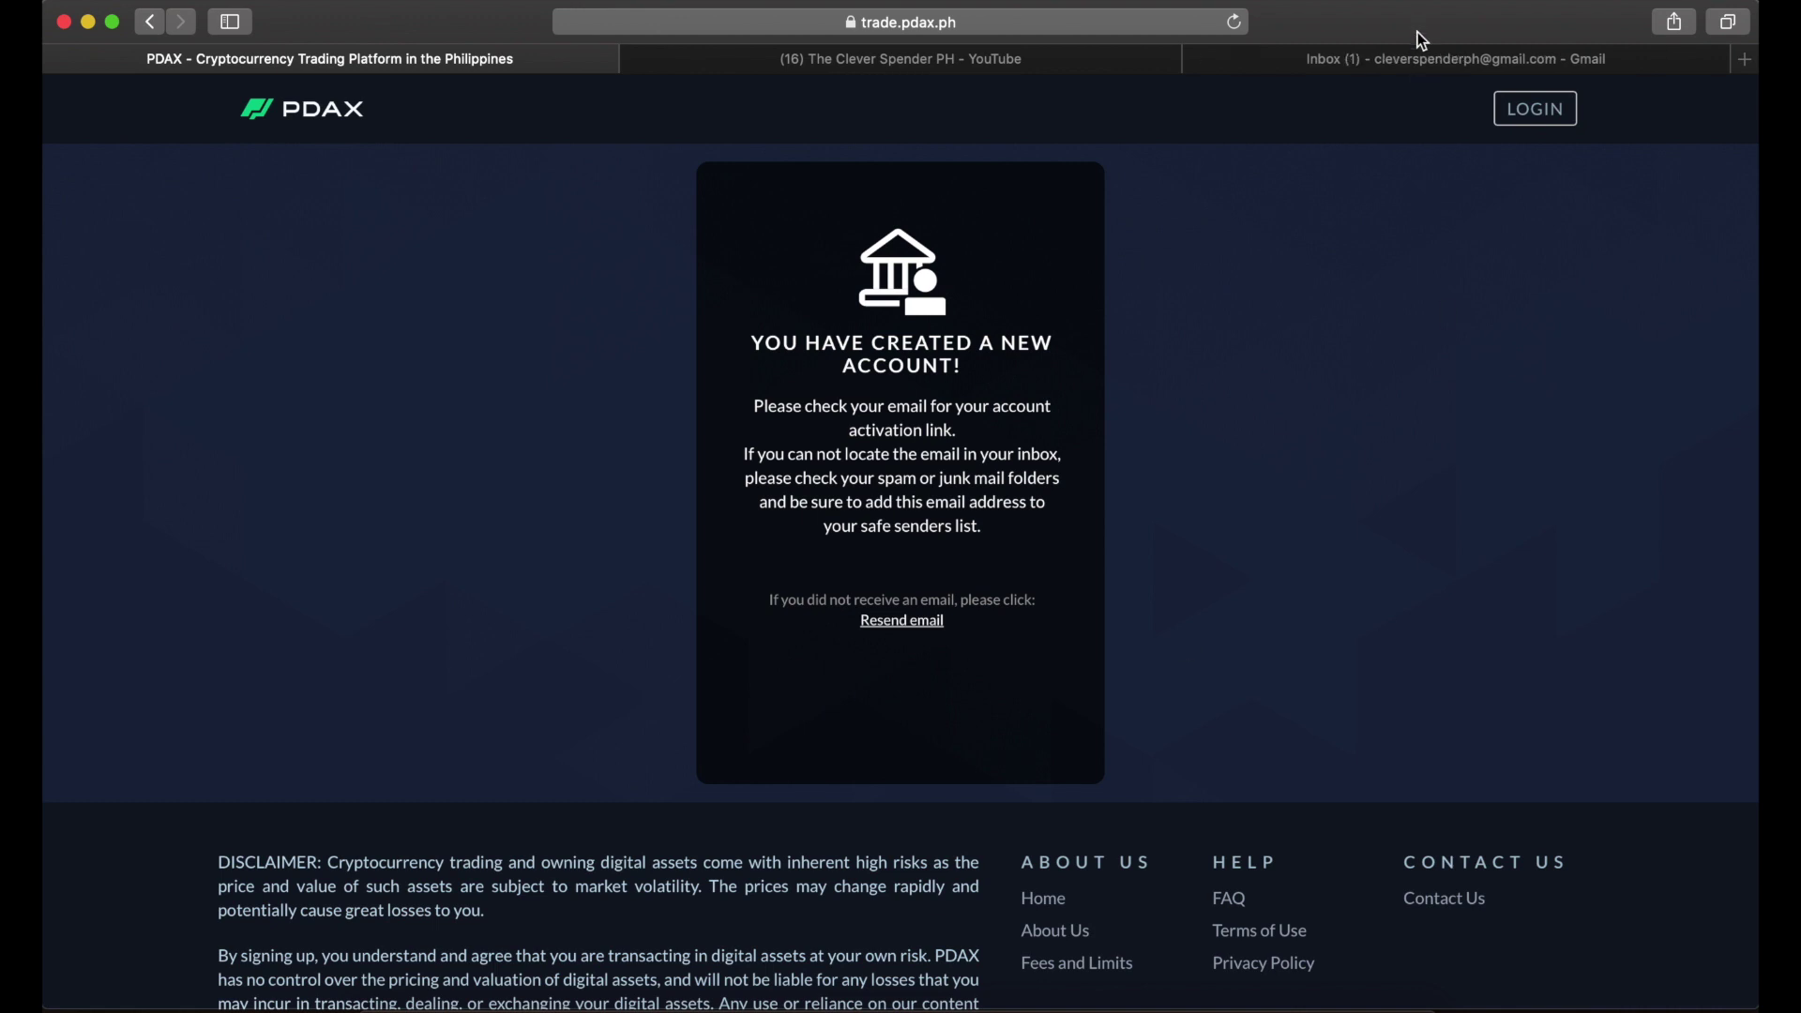
{"action": "left_click", "coordinate": [1298, 58]}
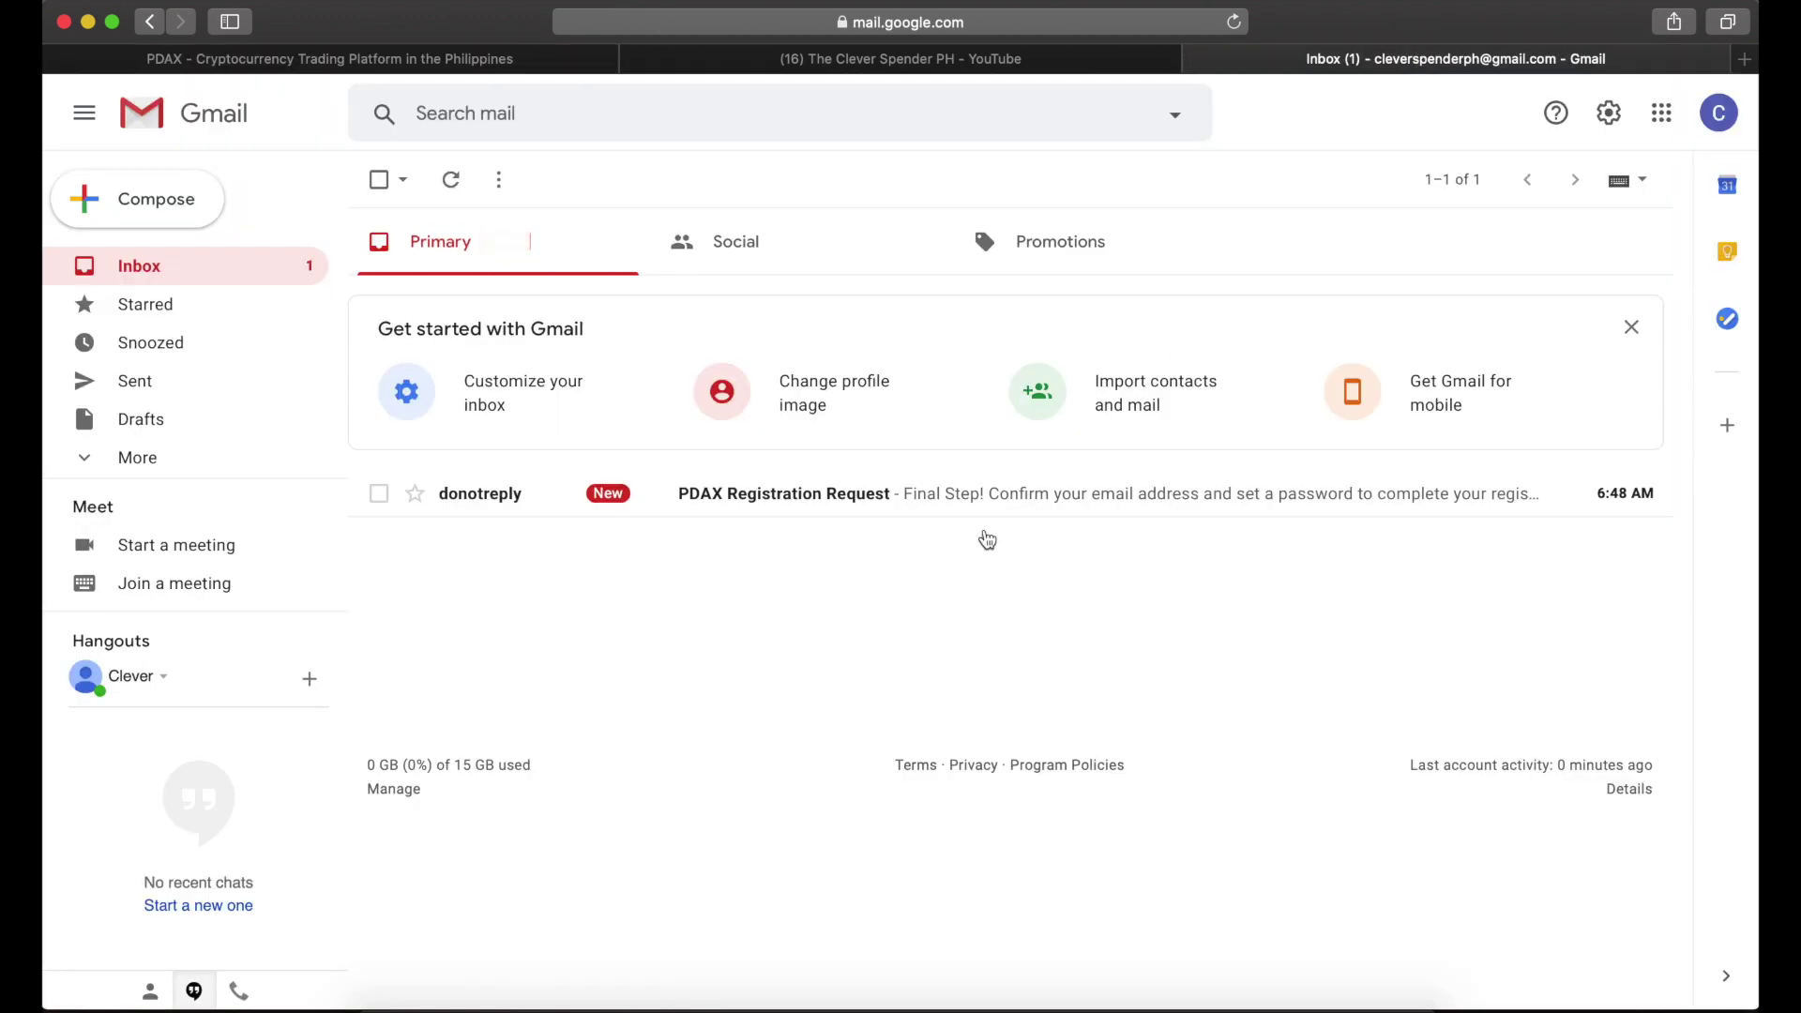
Open the 'PDAX Registration Request' email and follow its Complete Your Registration link.
{"action": "left_click", "coordinate": [760, 506]}
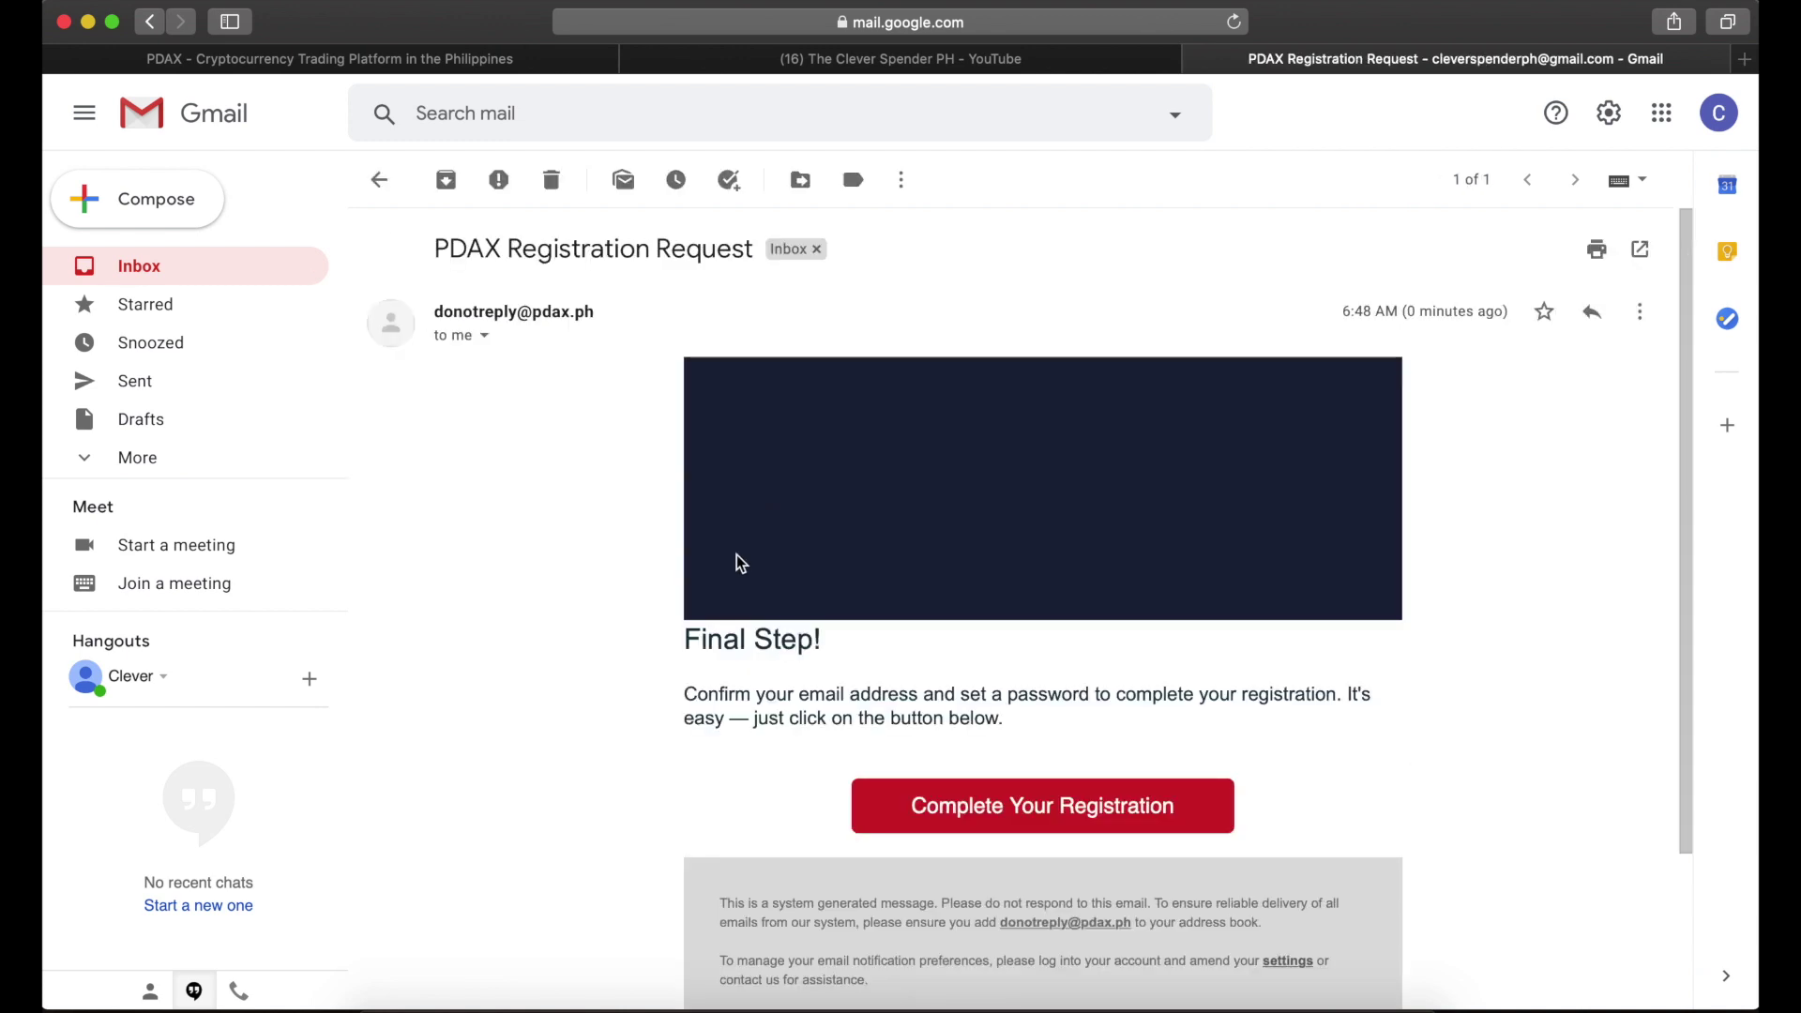
{"action": "scroll", "coordinate": [712, 638], "scroll_direction": "down", "scroll_amount": 3}
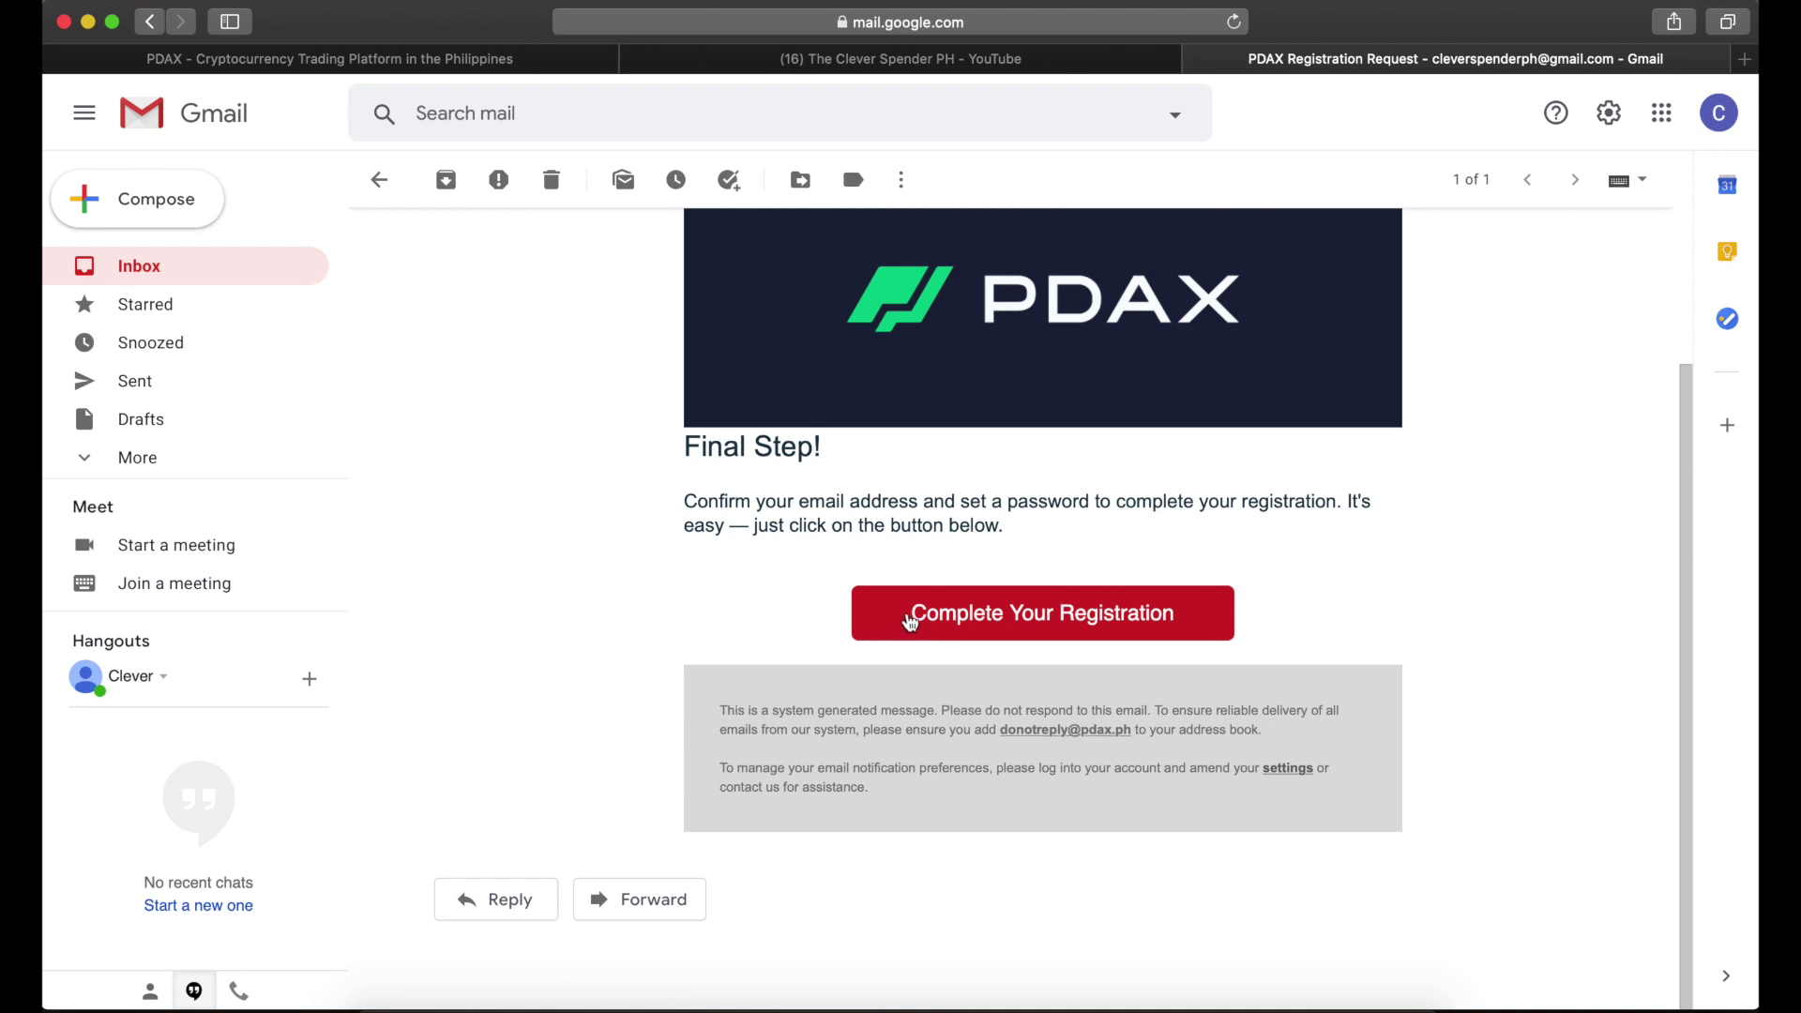
{"action": "left_click", "coordinate": [983, 627]}
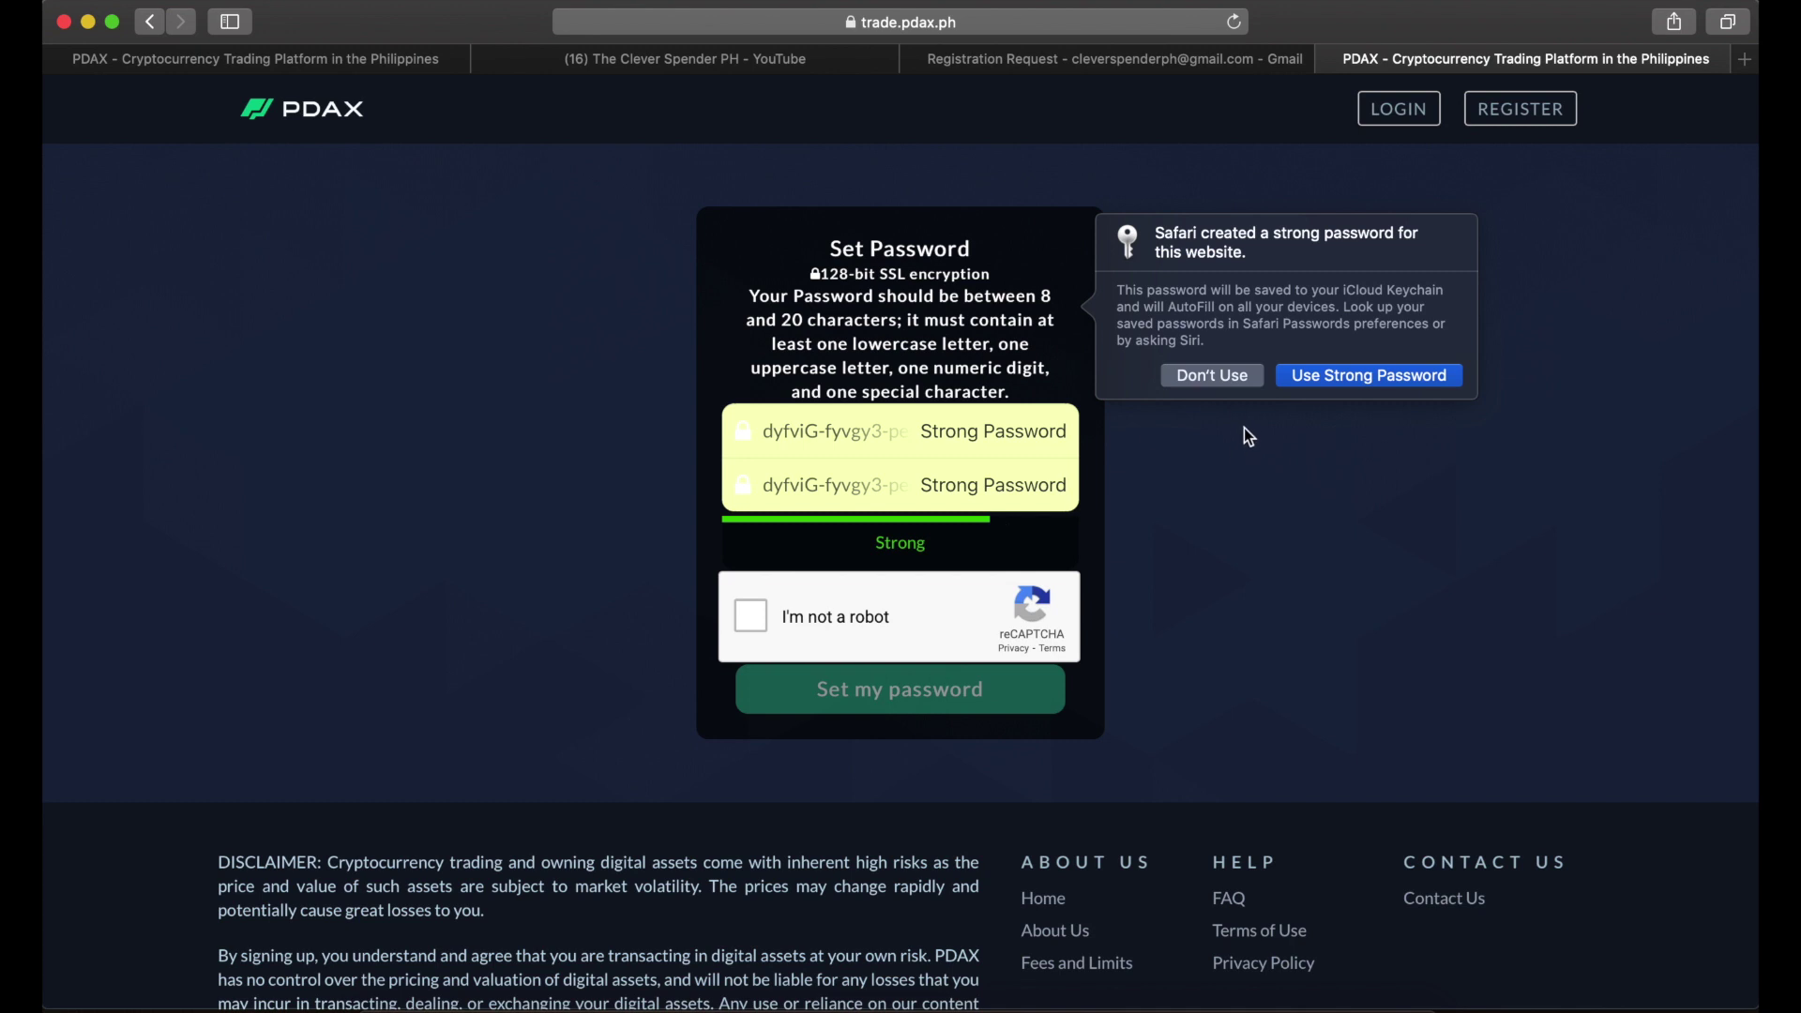
Save the suggested strong password after reCAPTCHA, update the keychain, and choose to enable 2FA.
{"action": "left_click", "coordinate": [1321, 387]}
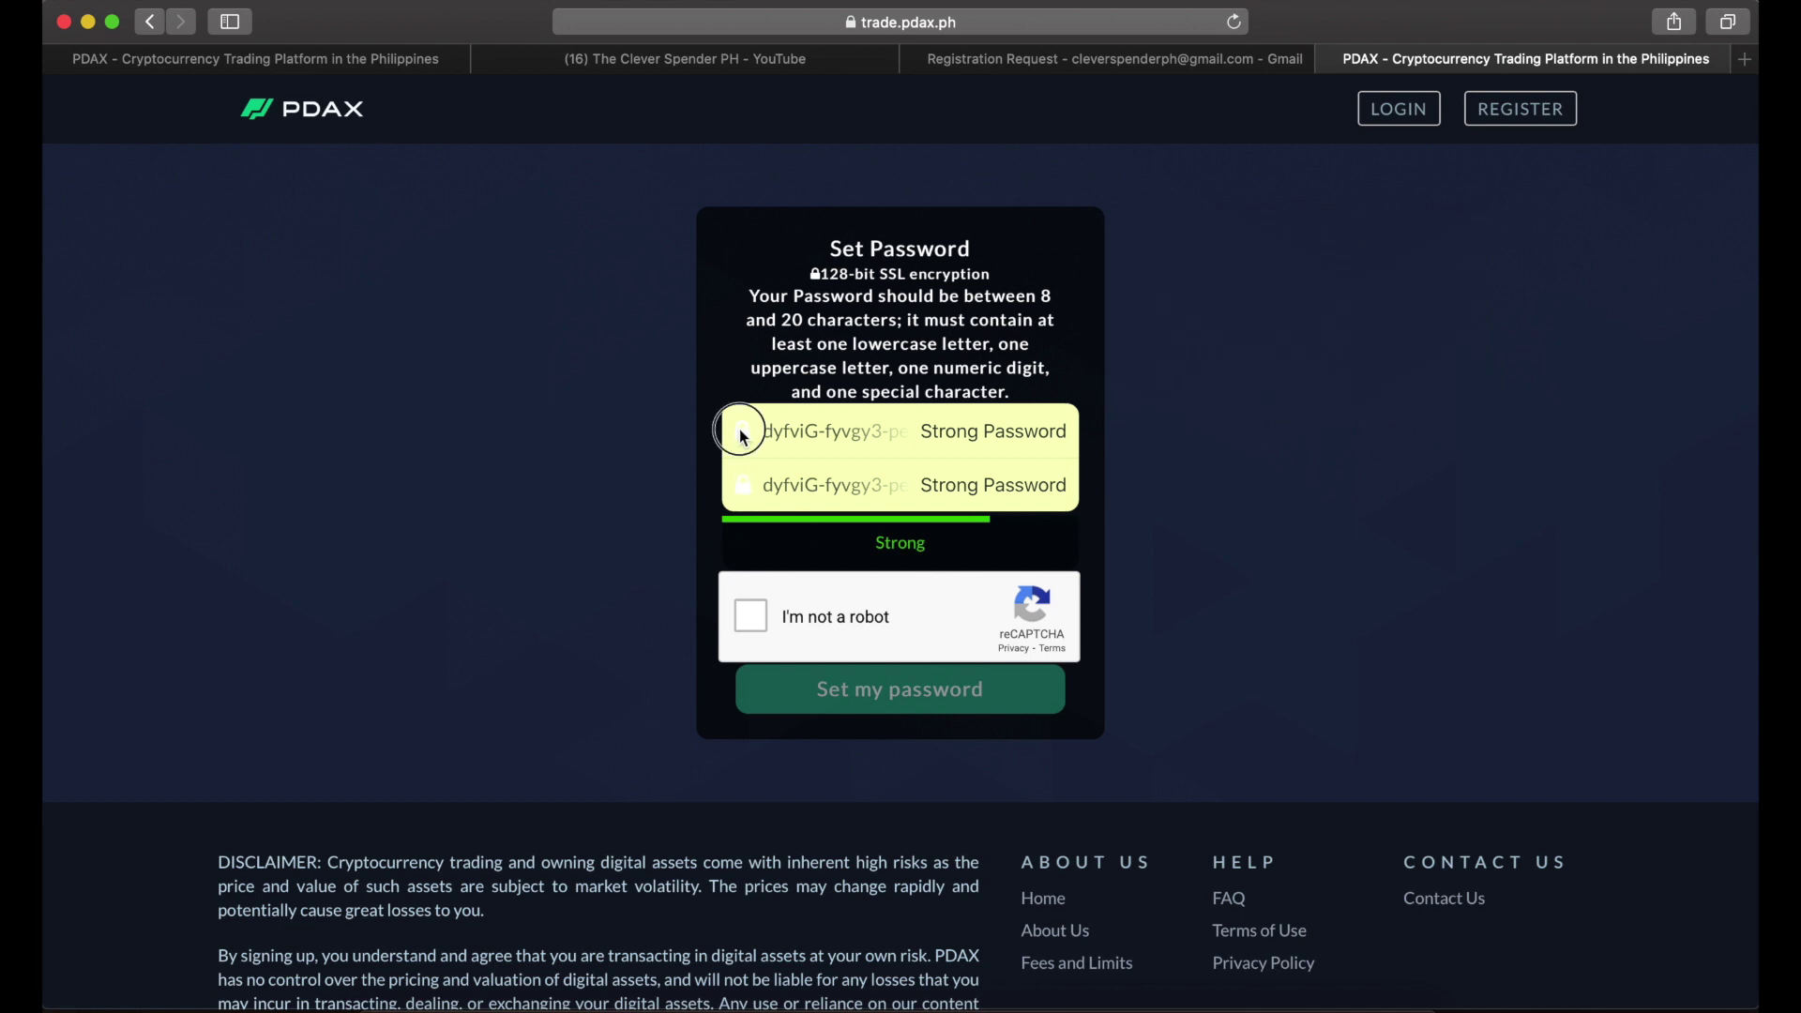
{"action": "left_click", "coordinate": [757, 618]}
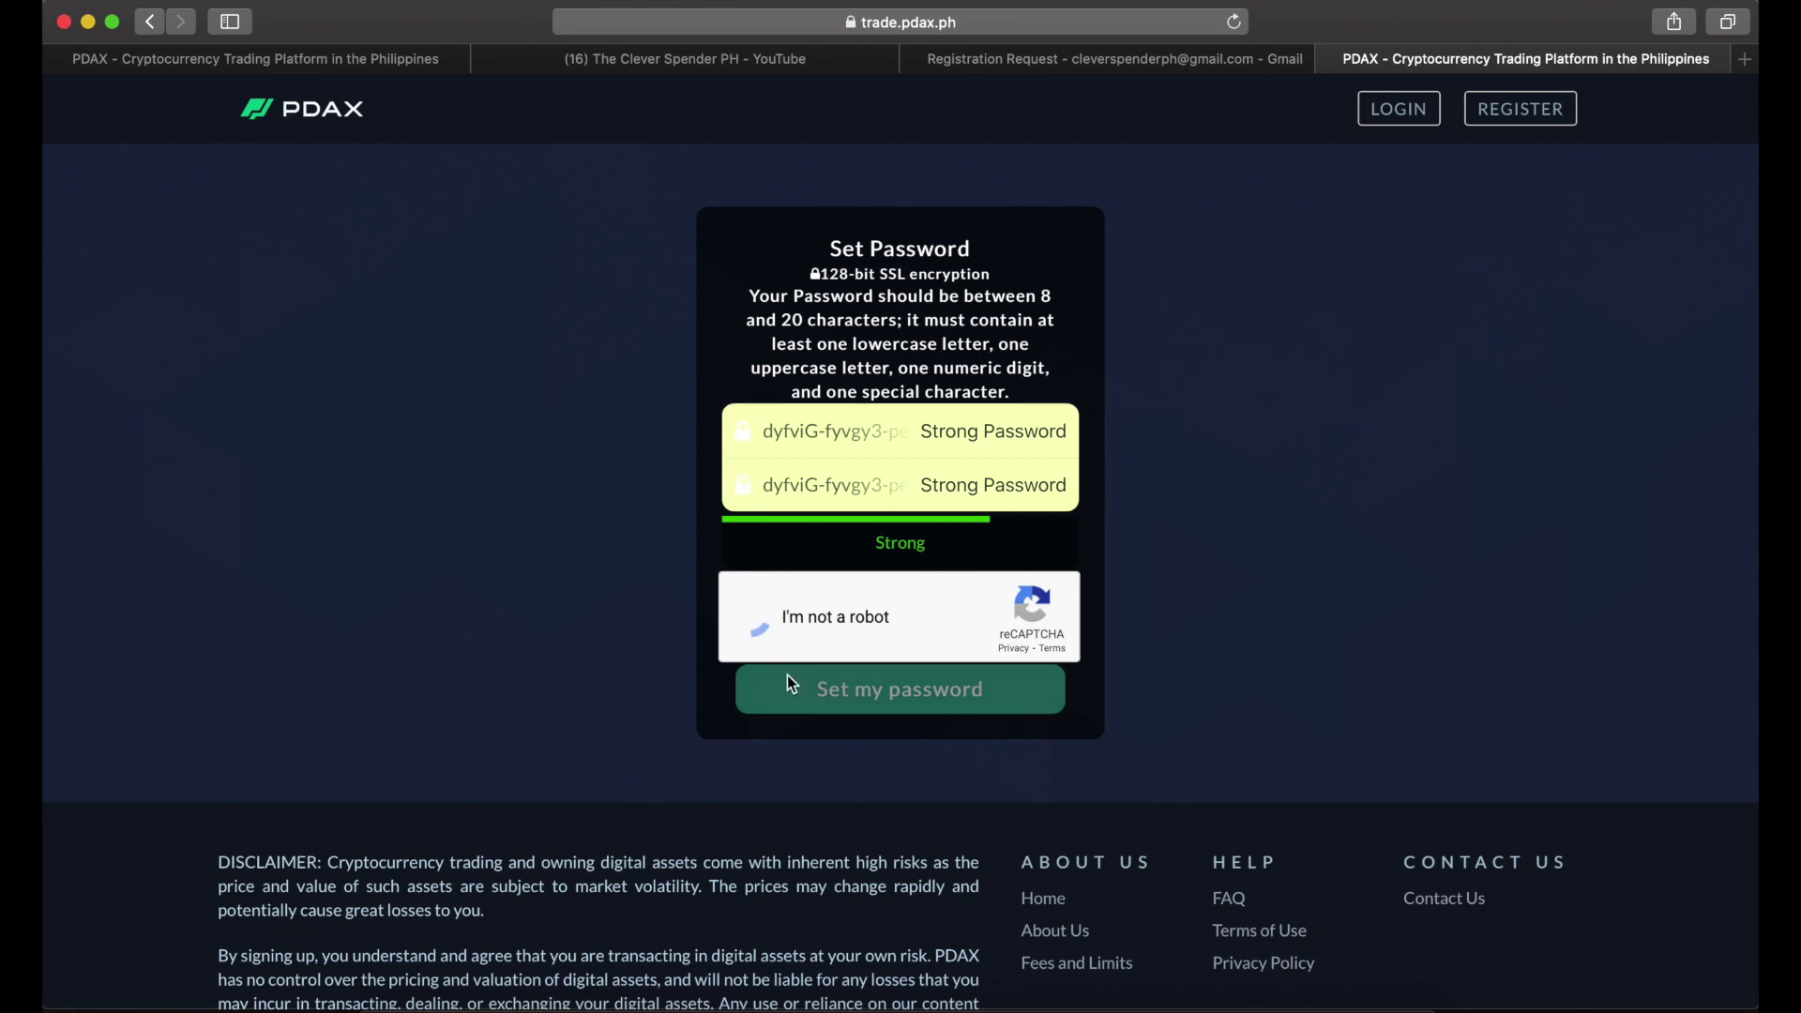
{"action": "left_click", "coordinate": [824, 694]}
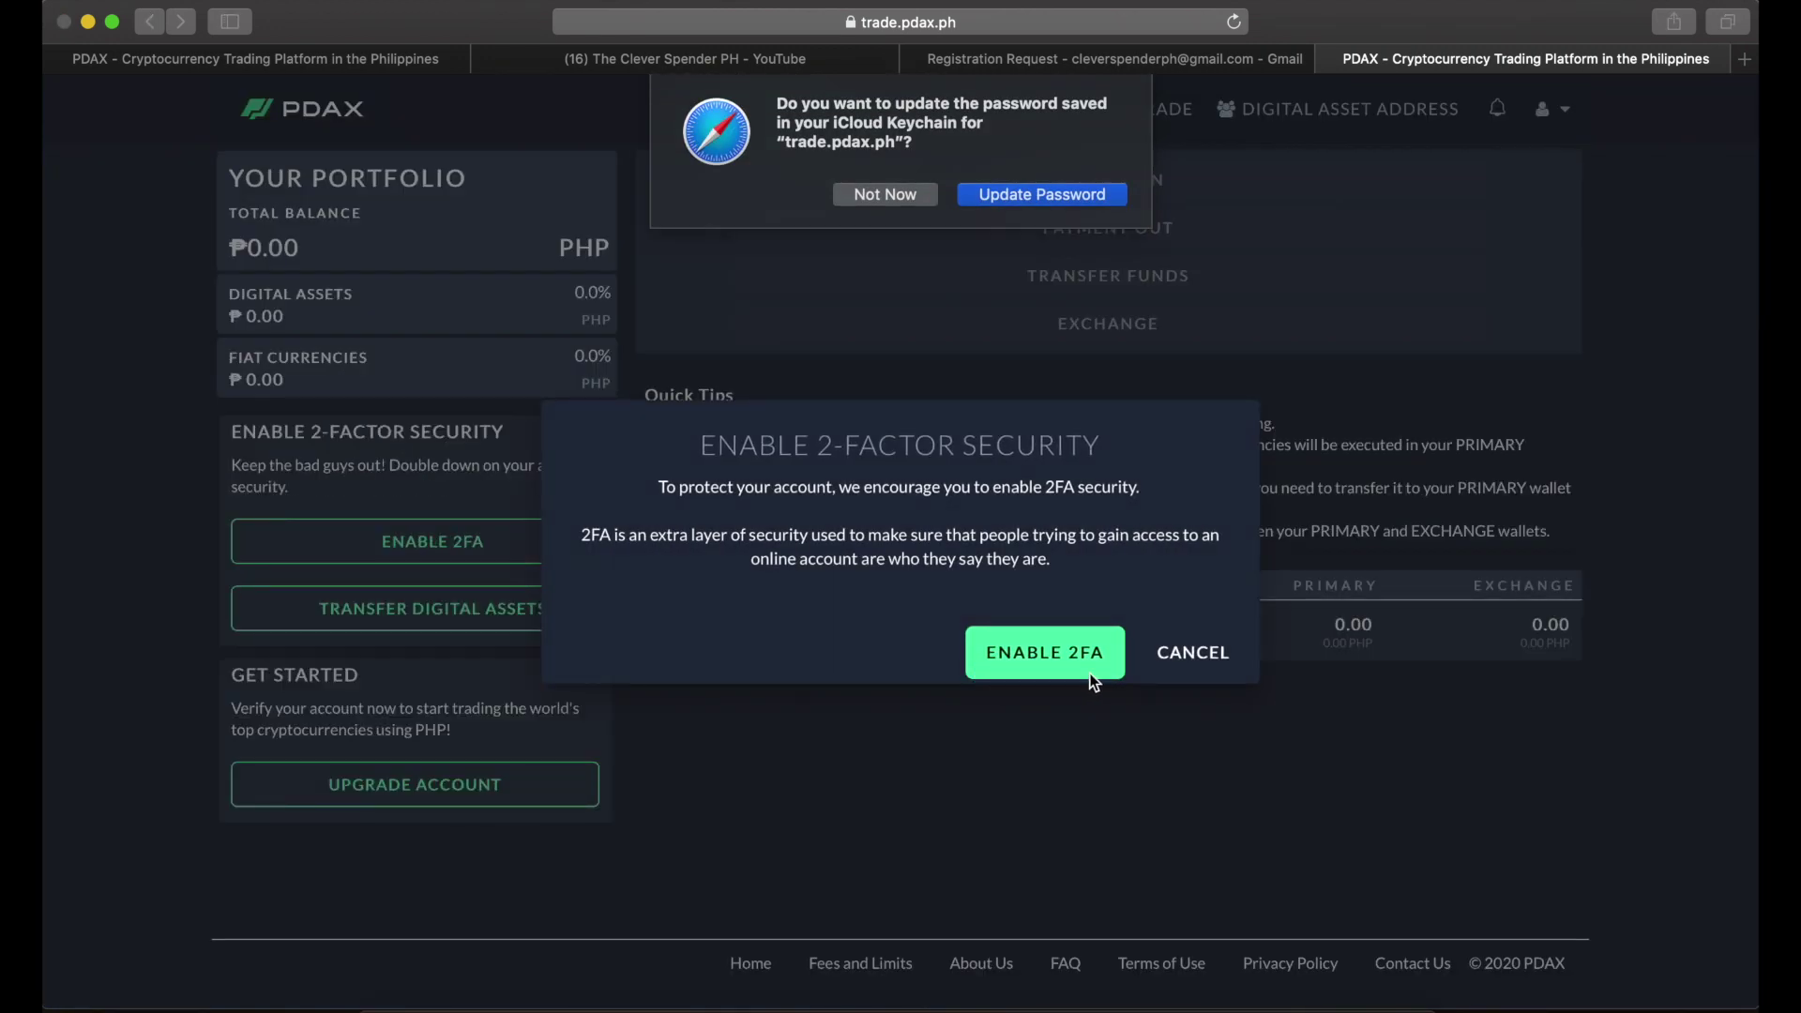
{"action": "left_click", "coordinate": [1031, 192]}
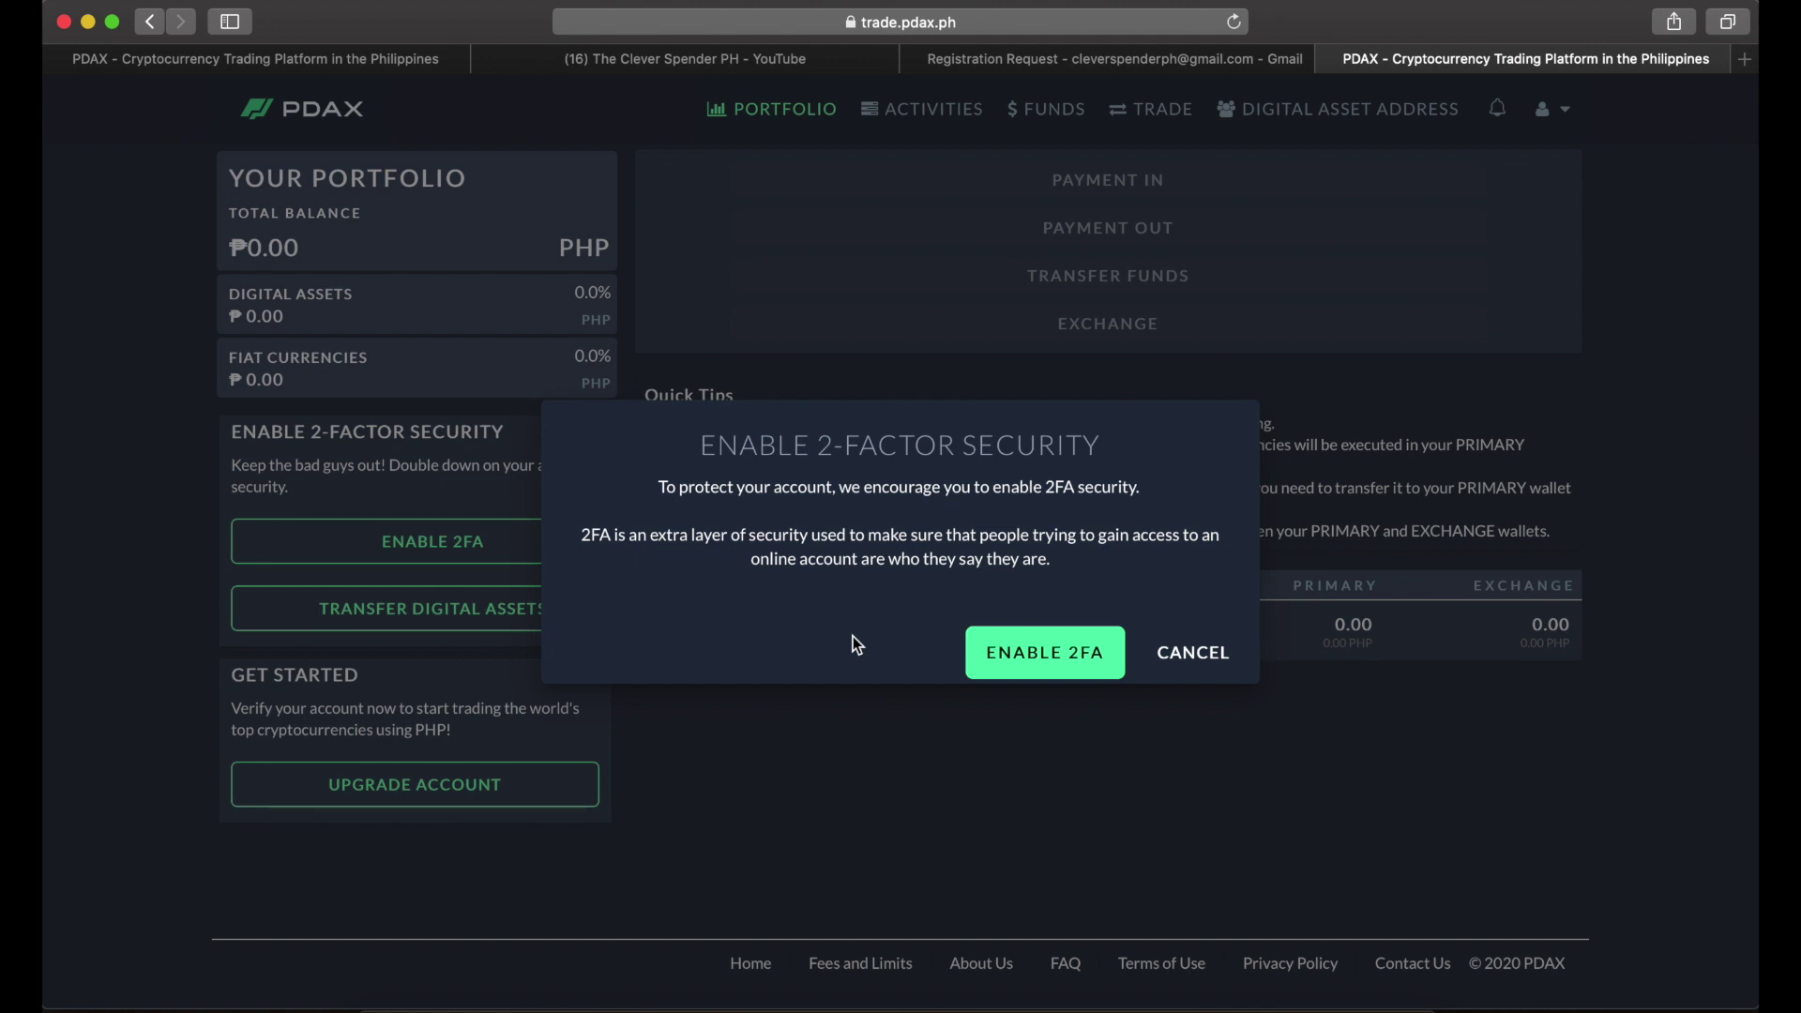
{"action": "left_click", "coordinate": [1044, 652]}
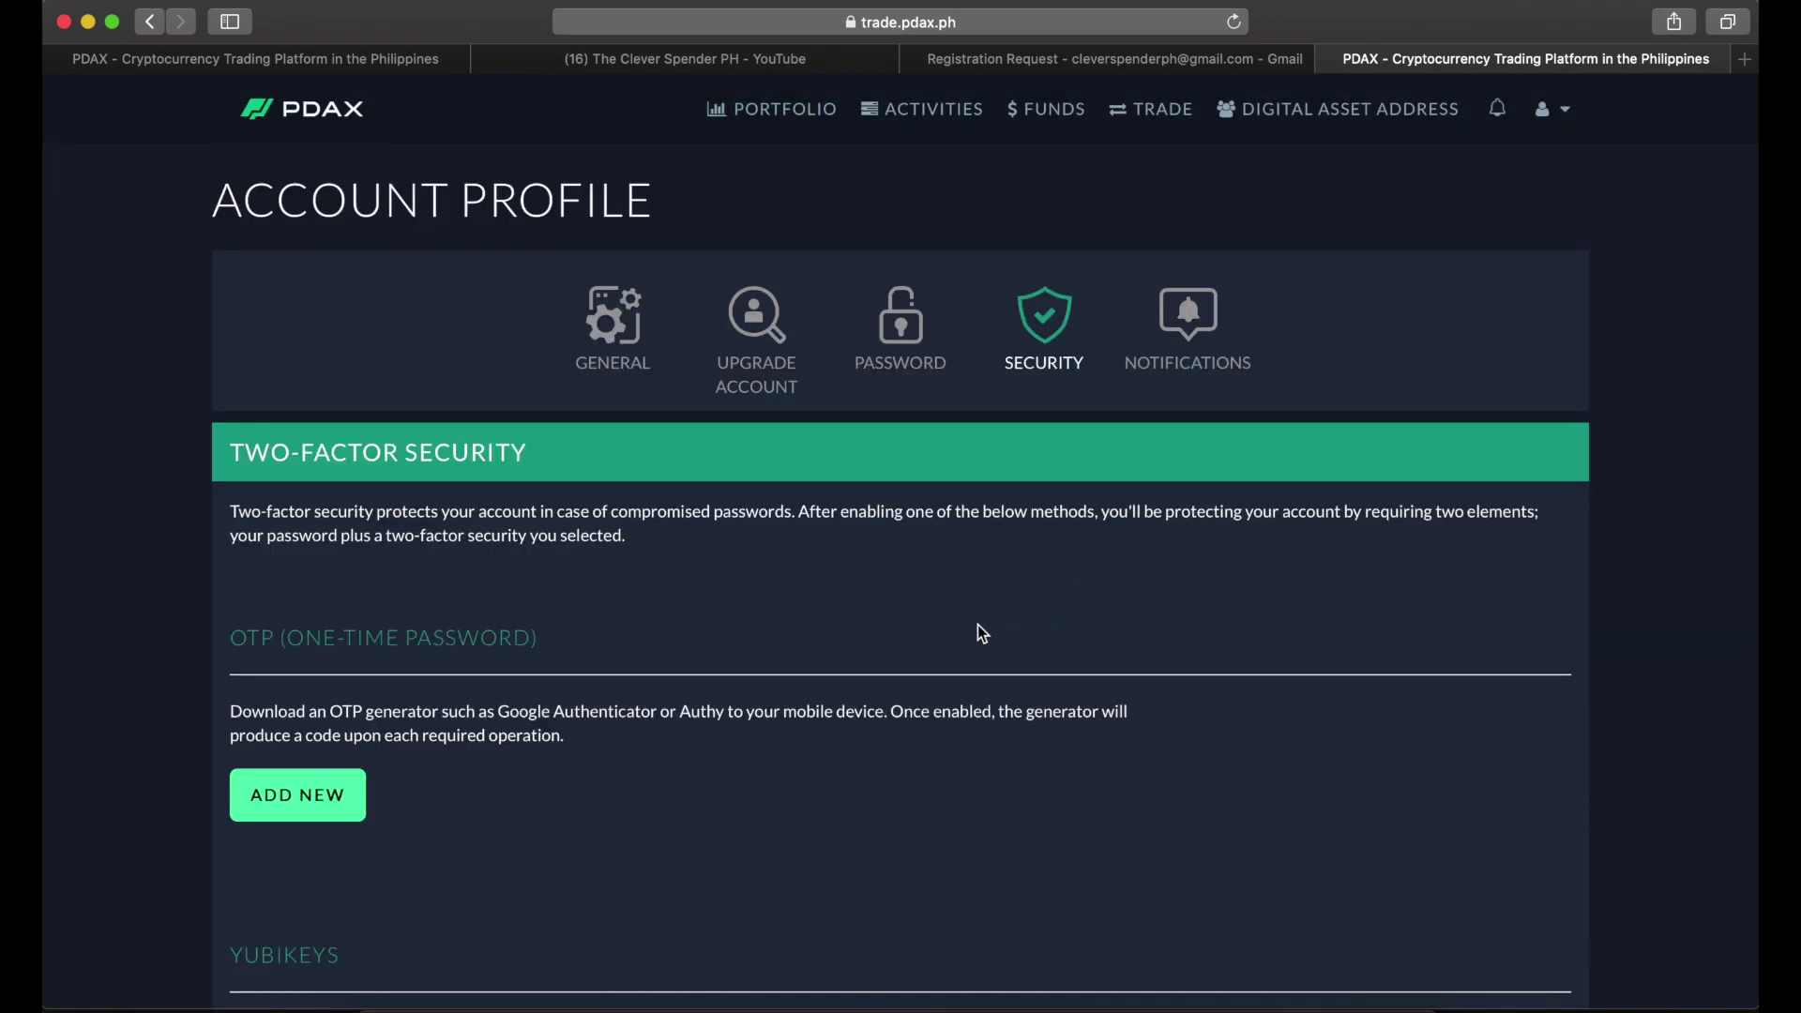
{"action": "scroll", "coordinate": [982, 634], "scroll_direction": "down", "scroll_amount": 2}
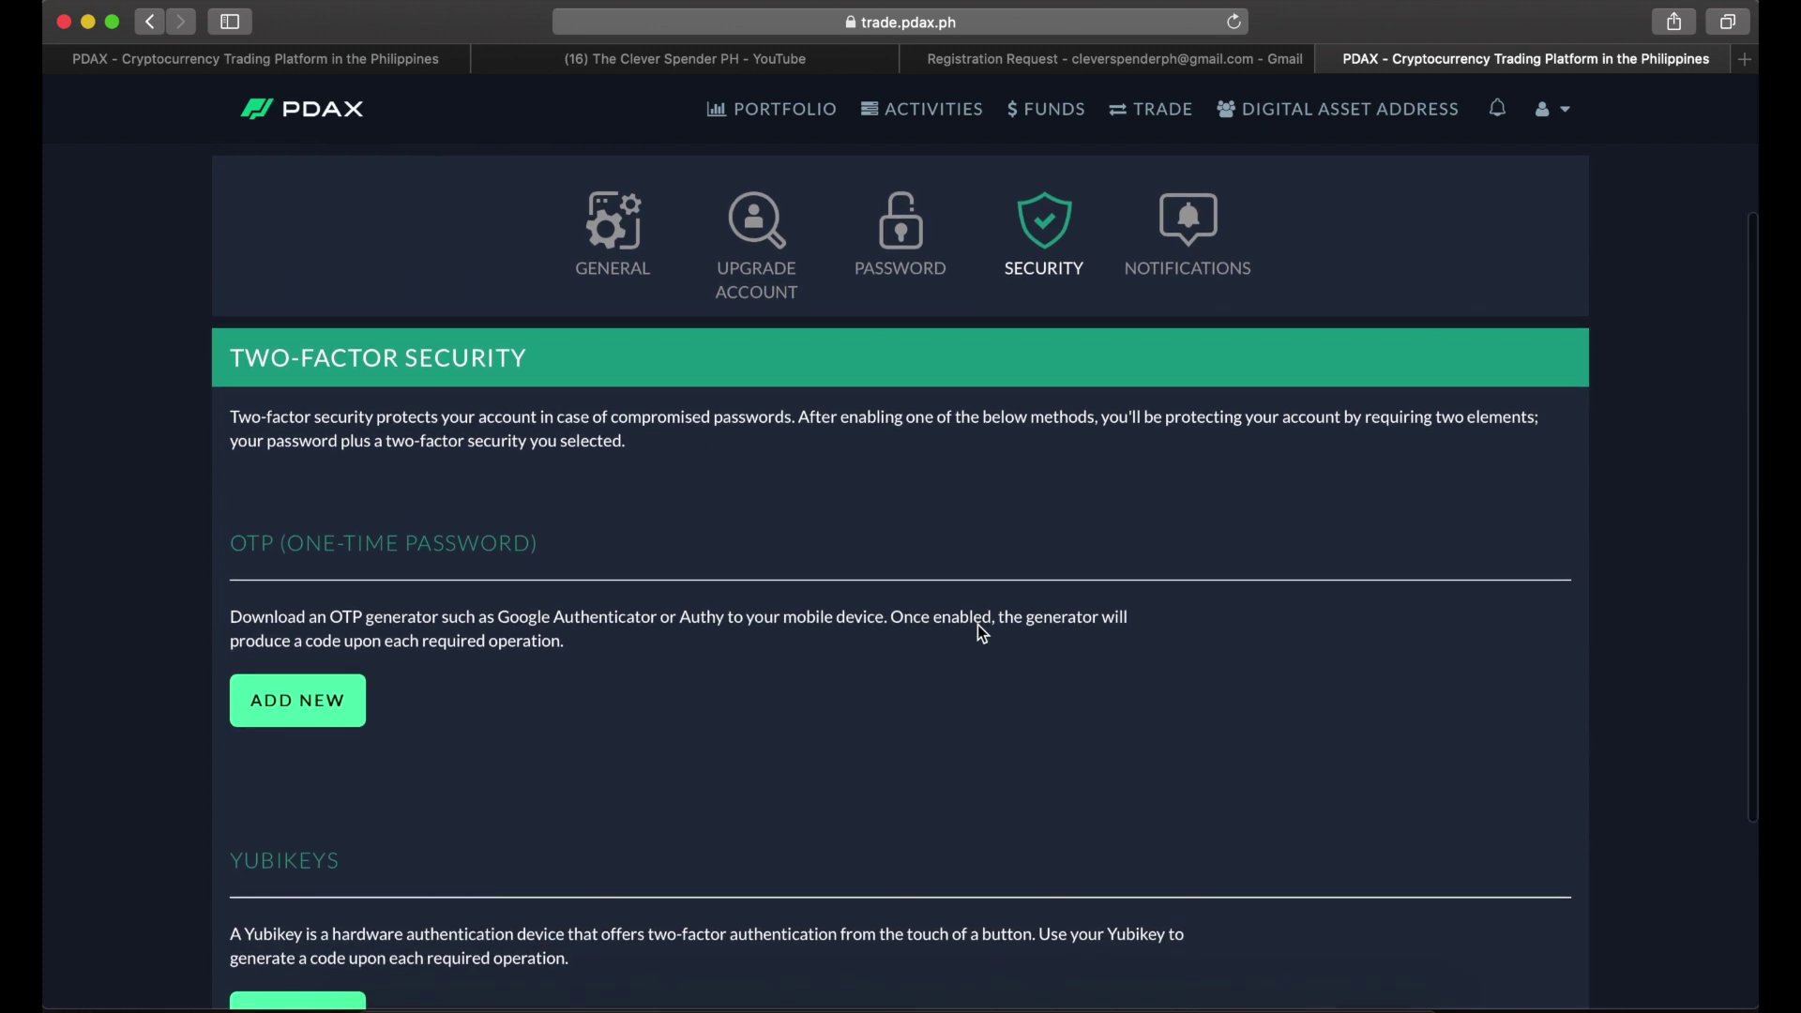
{"action": "scroll", "coordinate": [982, 633], "scroll_direction": "up", "scroll_amount": 2}
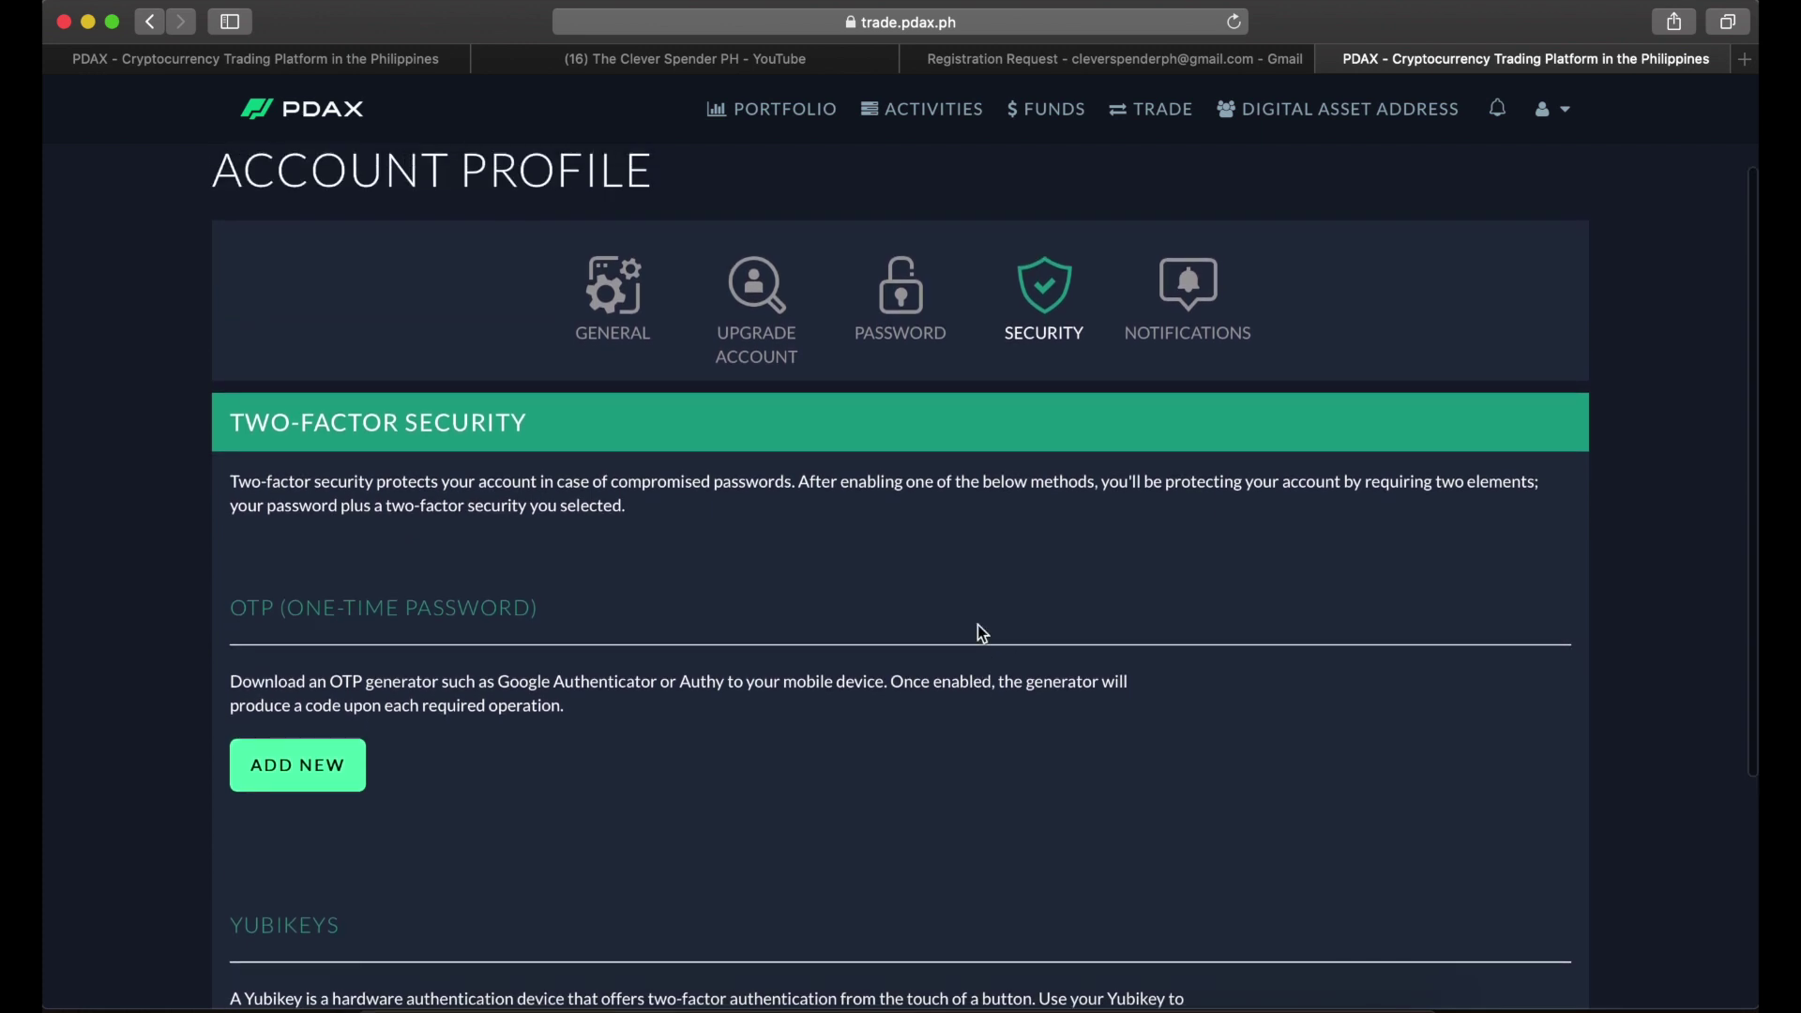
{"action": "scroll", "coordinate": [982, 634], "scroll_direction": "up", "scroll_amount": 1}
{"action": "scroll", "coordinate": [982, 634], "scroll_direction": "down", "scroll_amount": 5}
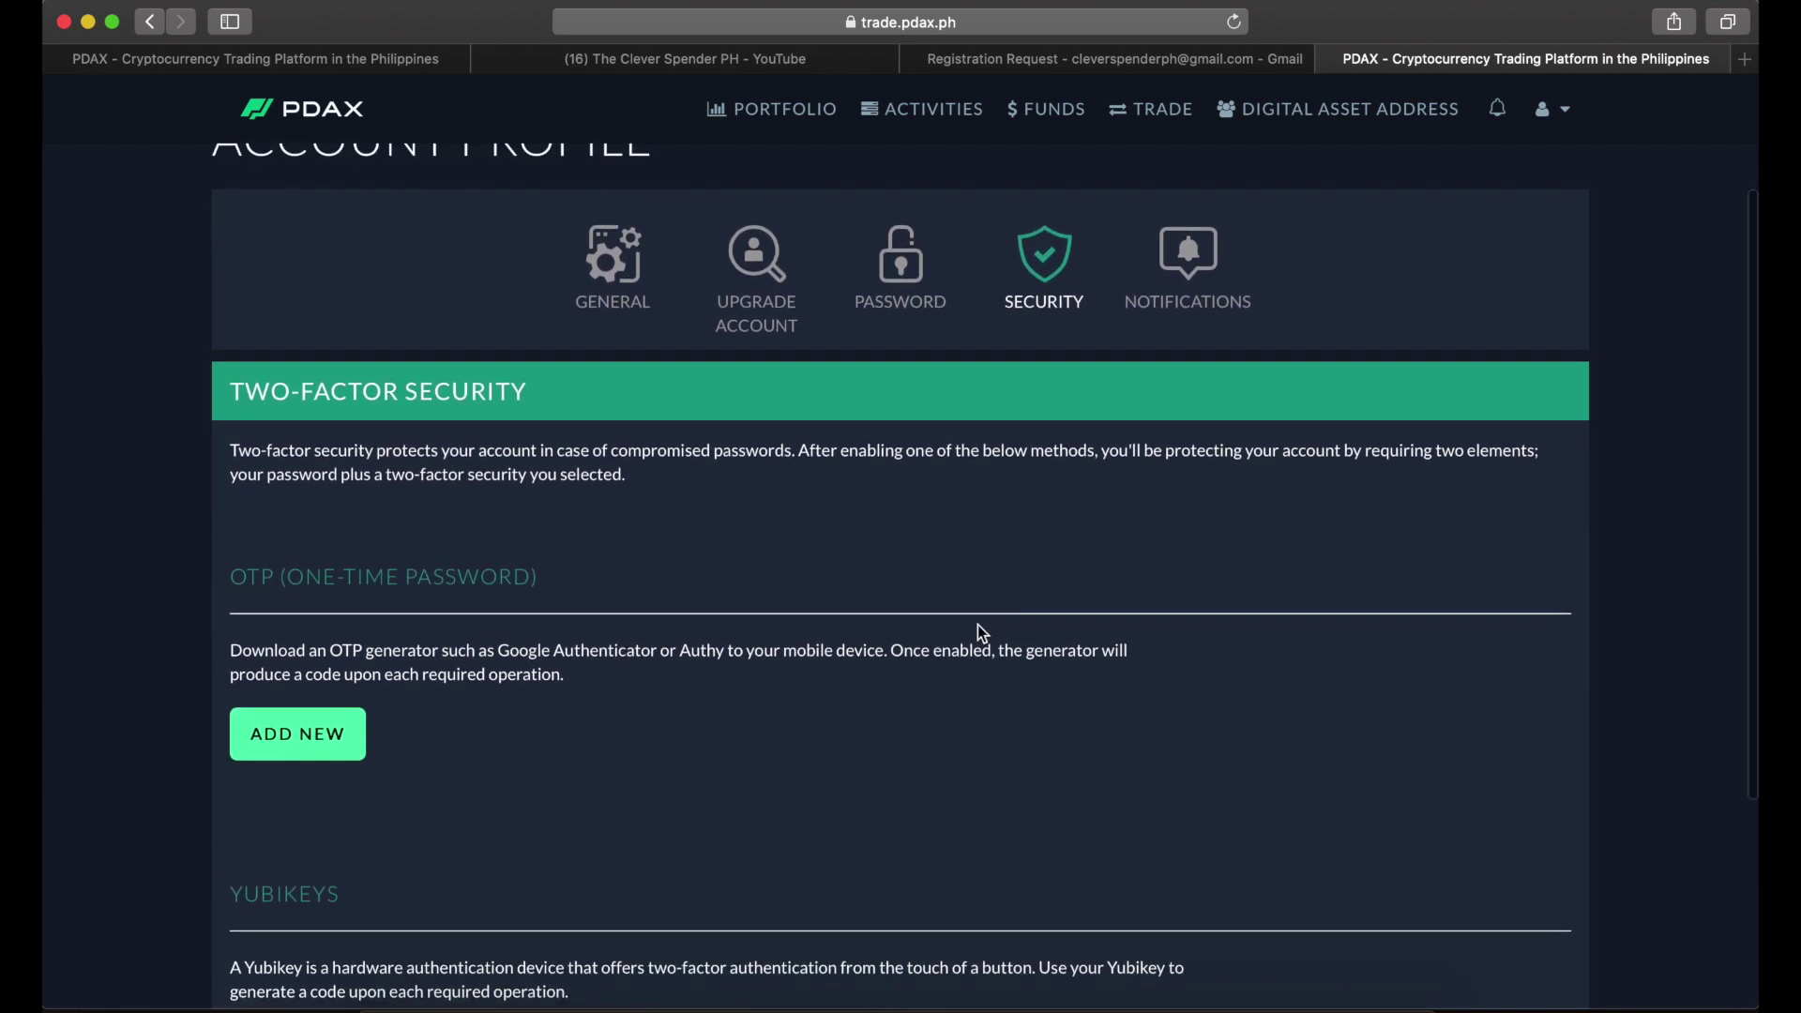
{"action": "scroll", "coordinate": [982, 634], "scroll_direction": "down", "scroll_amount": 2}
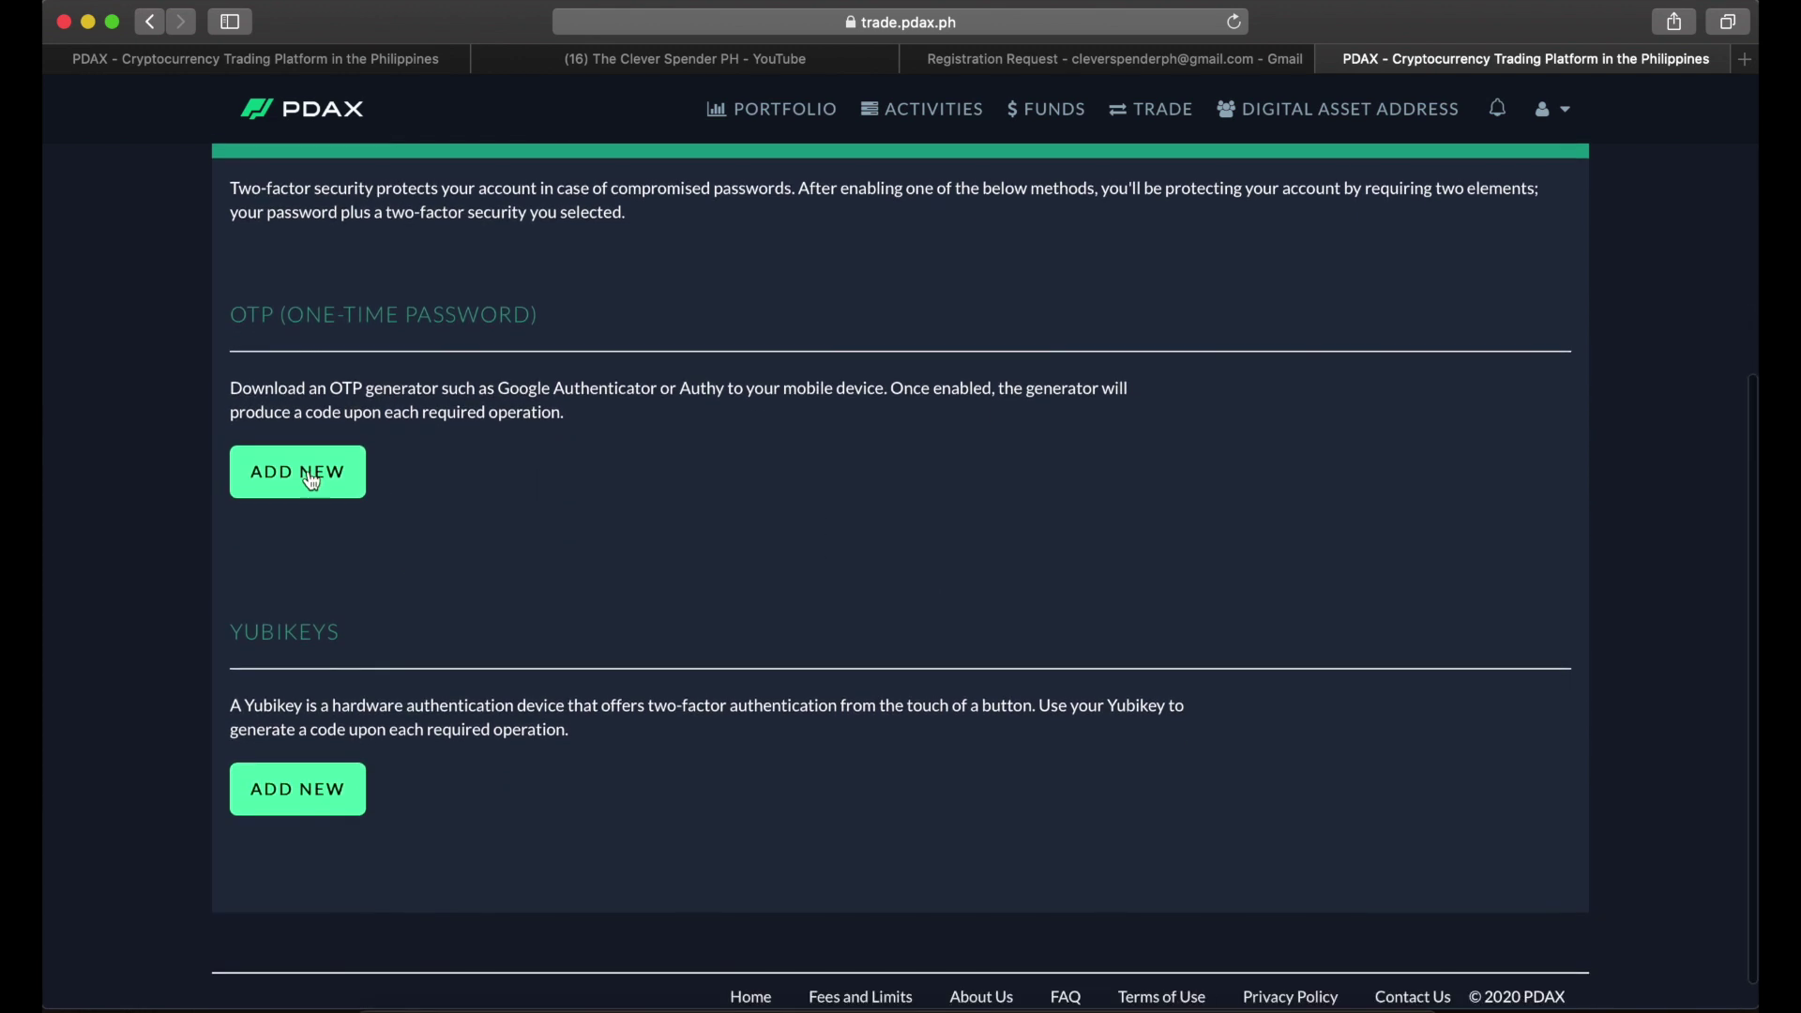
Add a new OTP authenticator and confirm it with the app's six-digit code.
{"action": "left_click", "coordinate": [313, 477]}
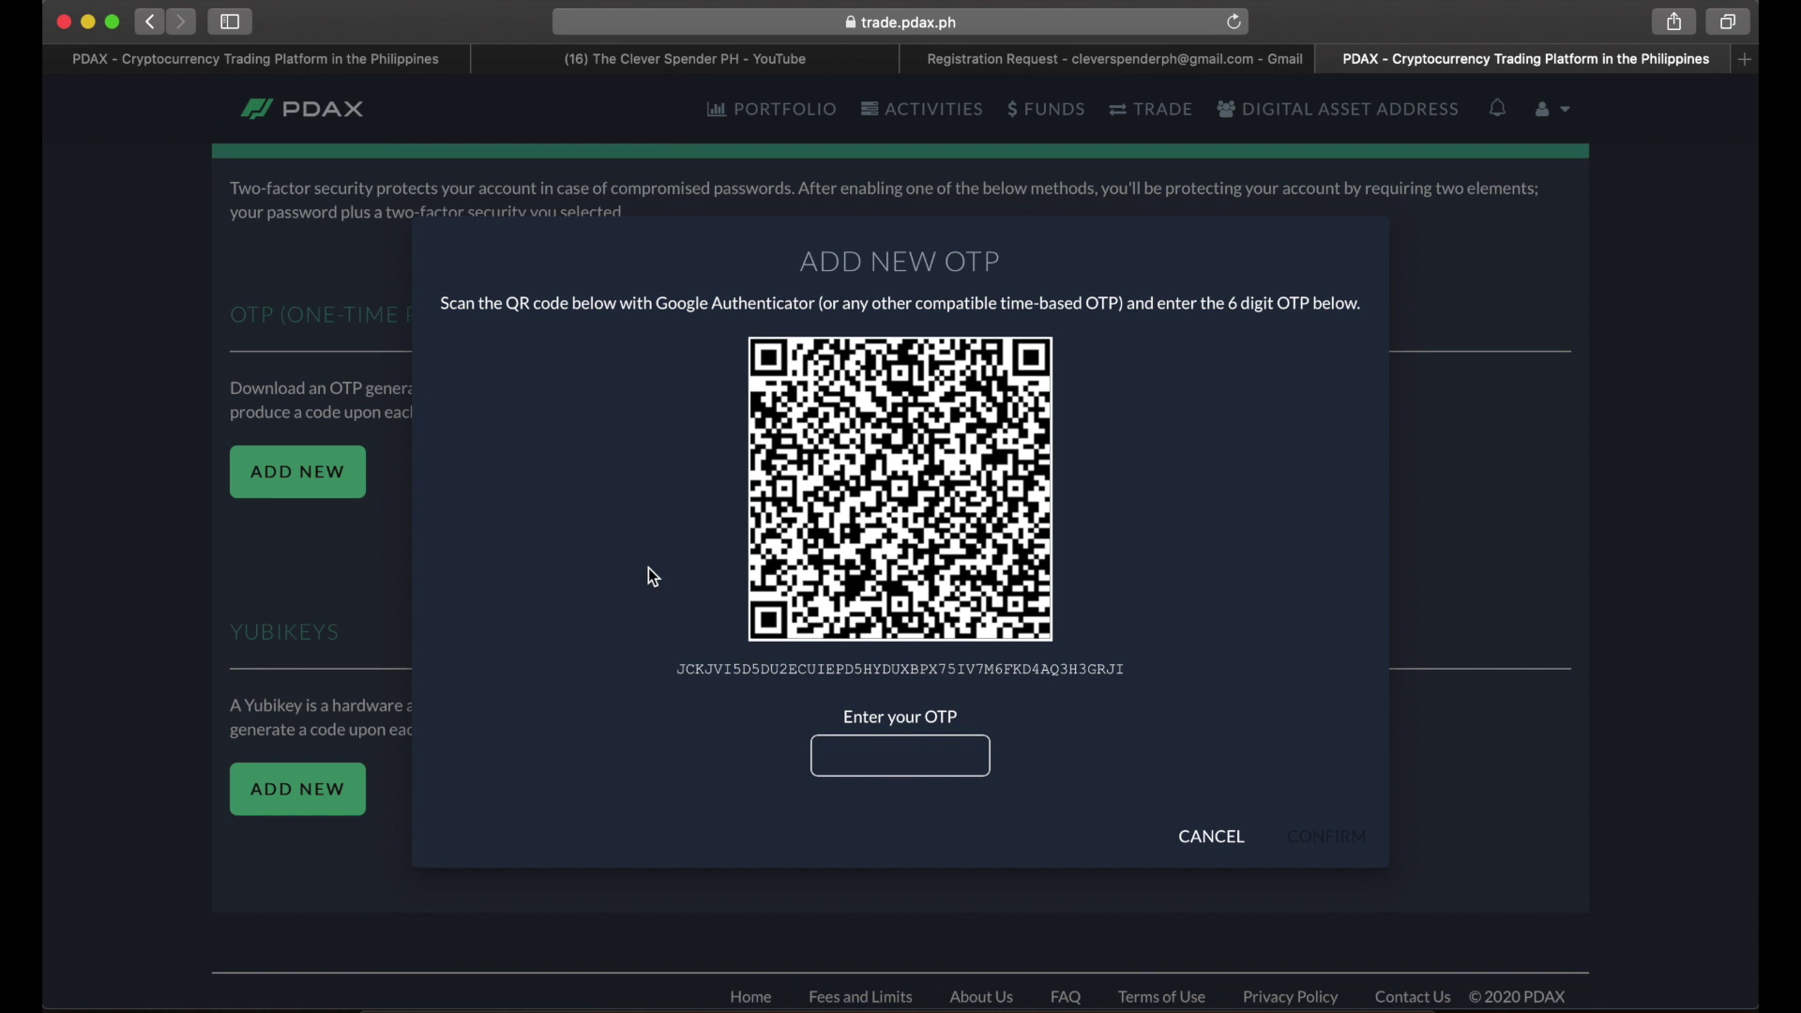
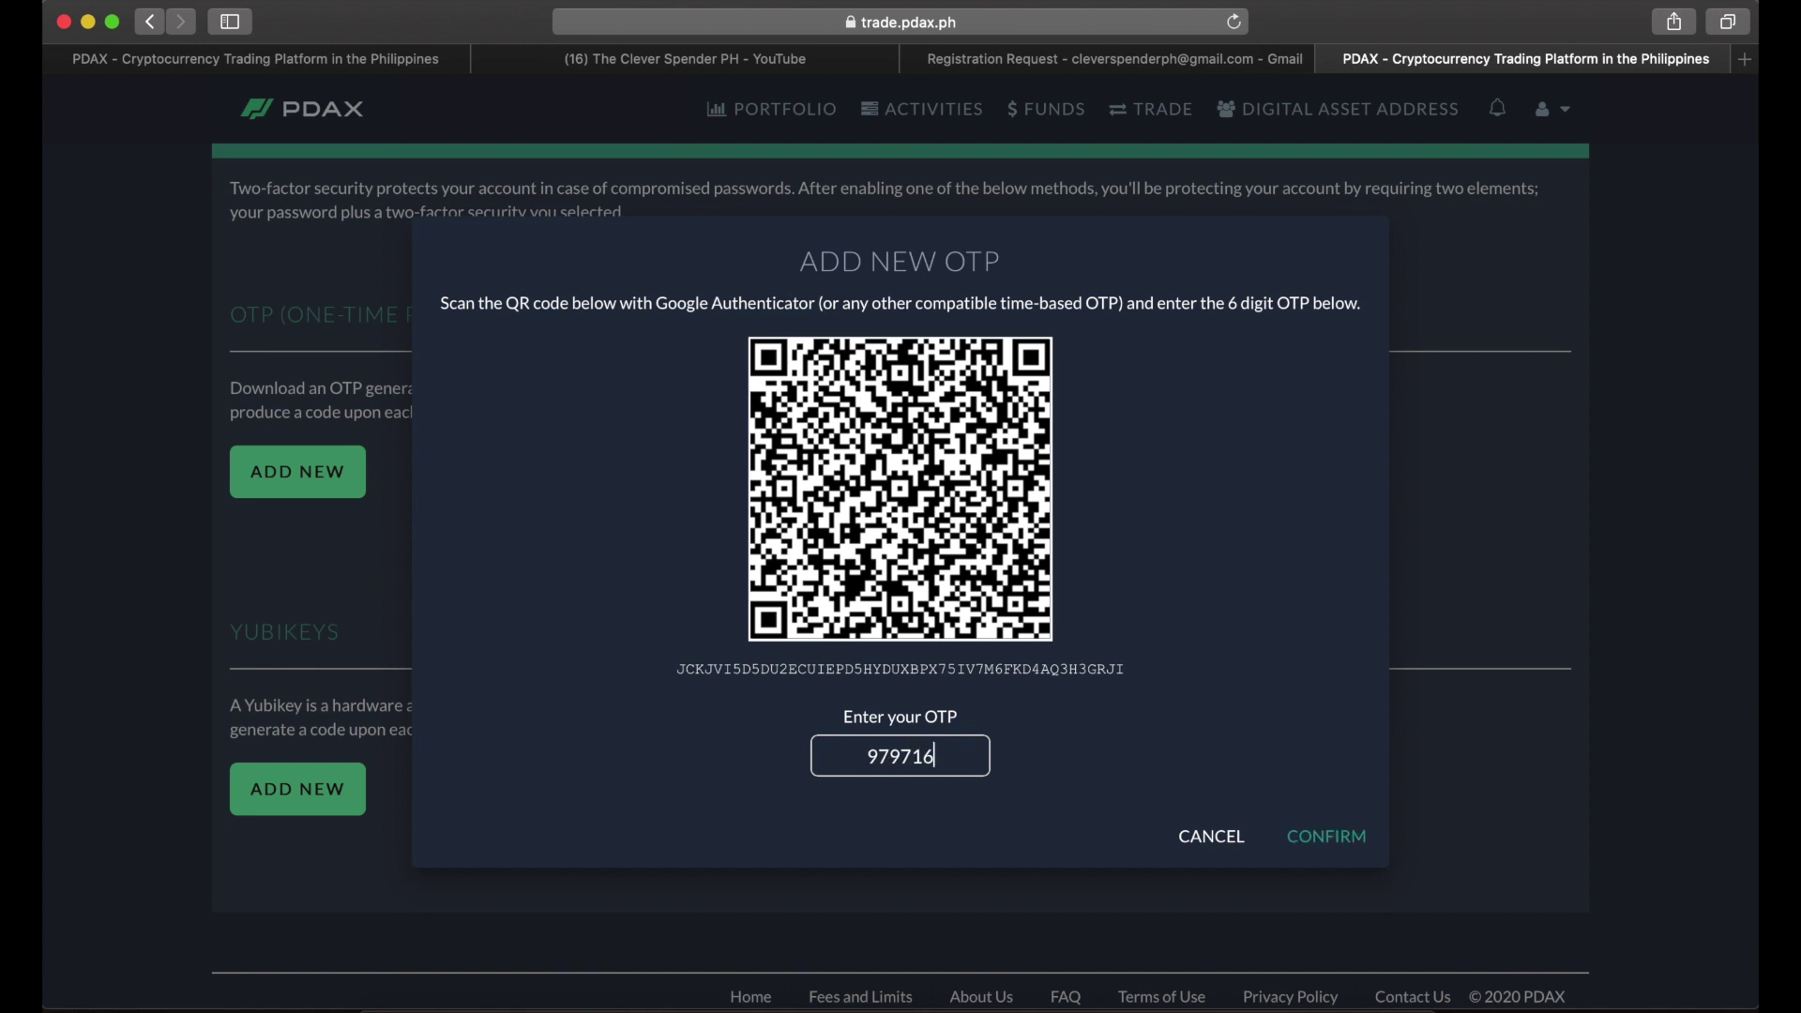
{"action": "left_click", "coordinate": [1336, 840]}
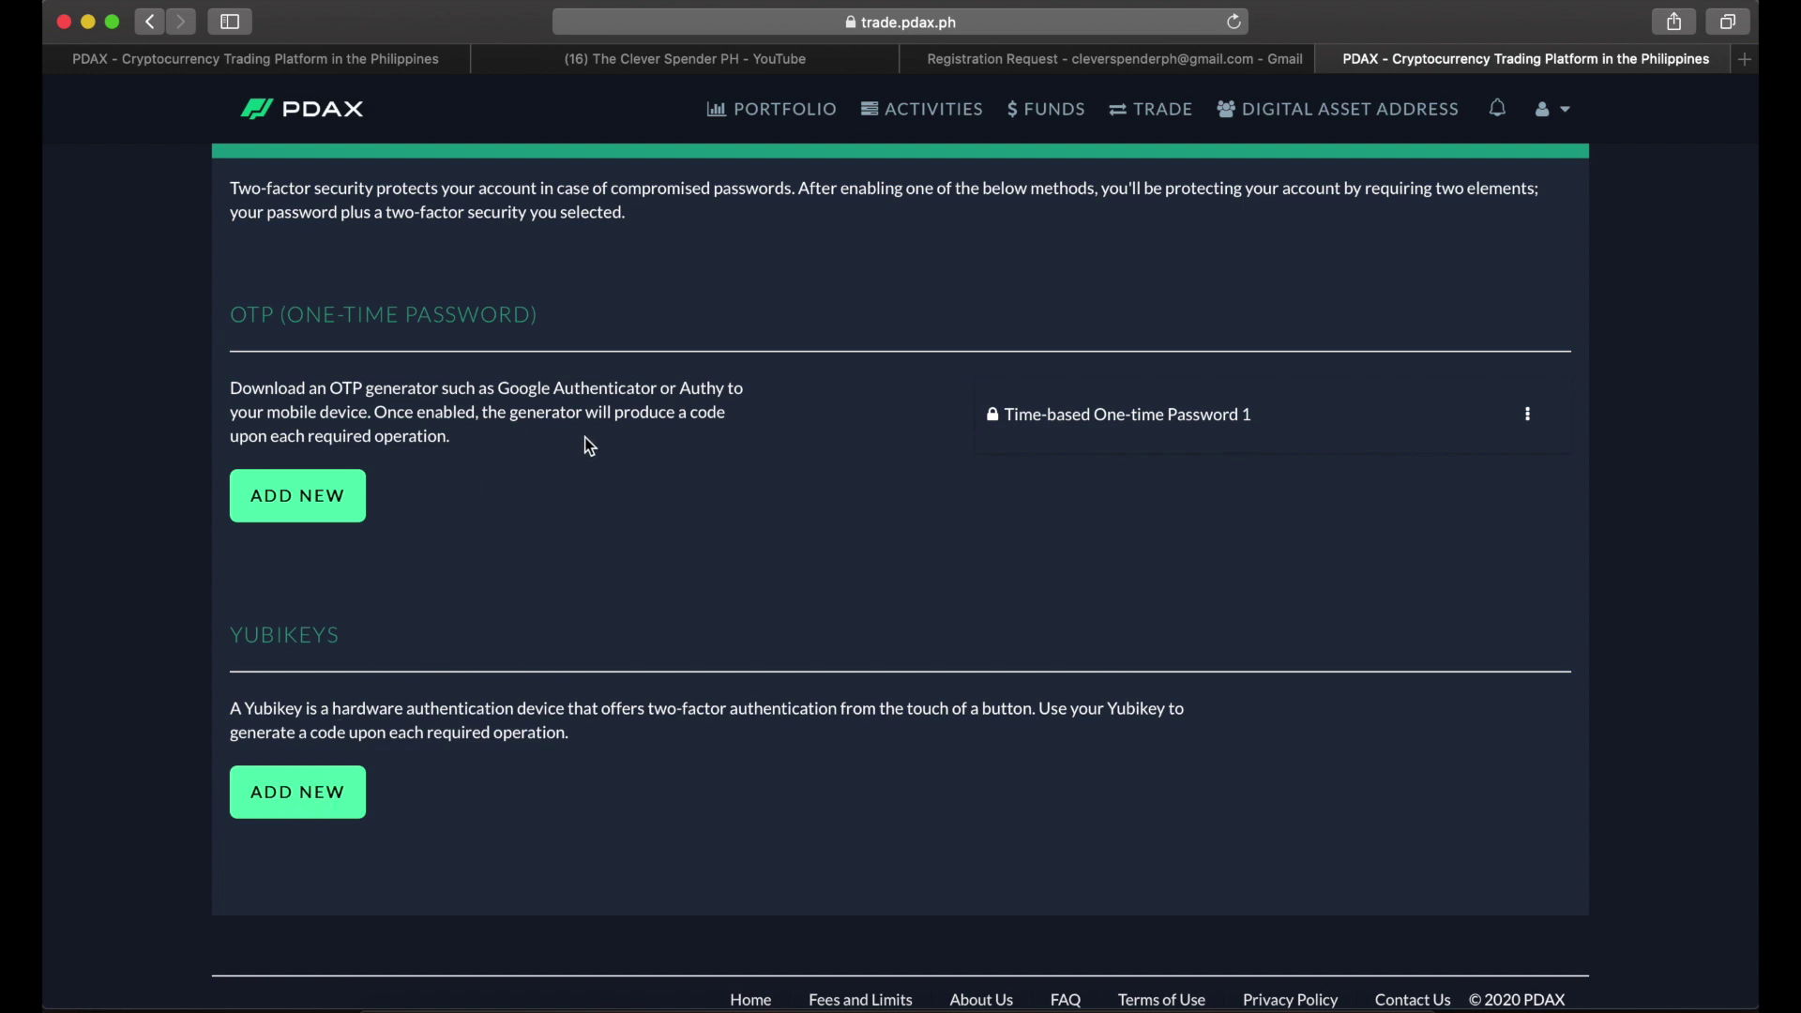
{"action": "scroll", "coordinate": [1262, 546], "scroll_direction": "up", "scroll_amount": 5}
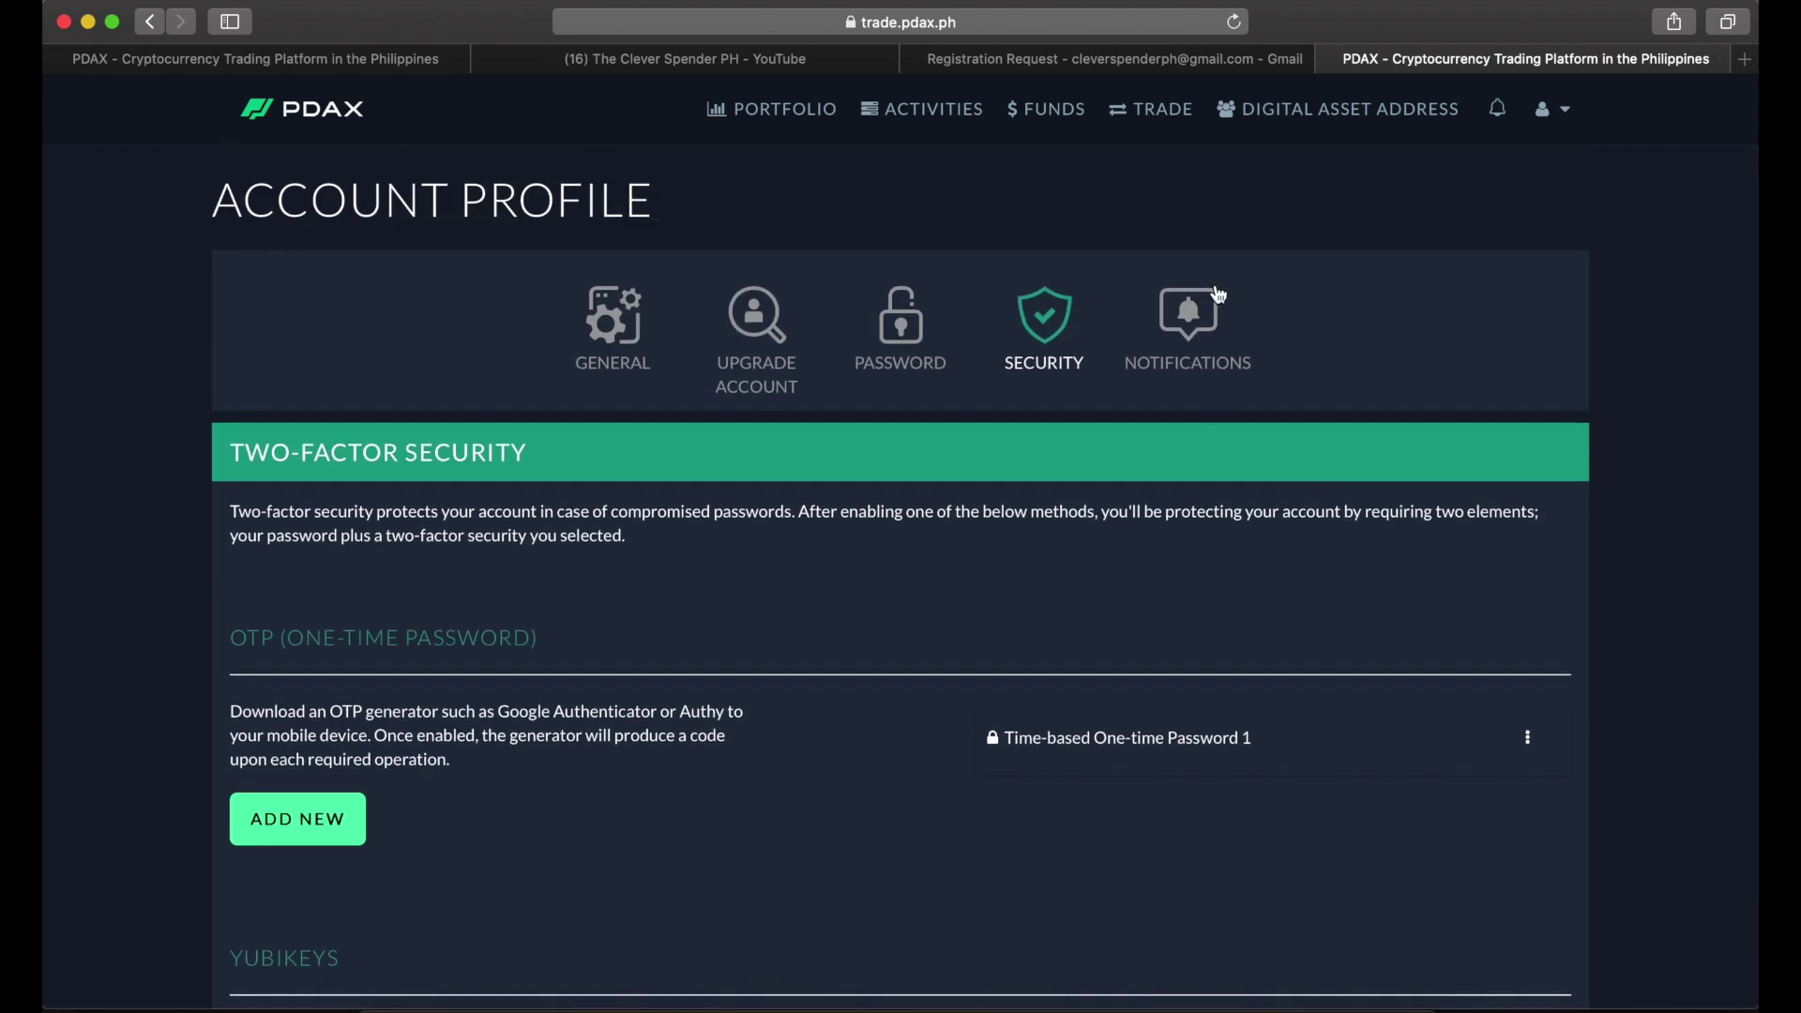
{"action": "left_click", "coordinate": [617, 323]}
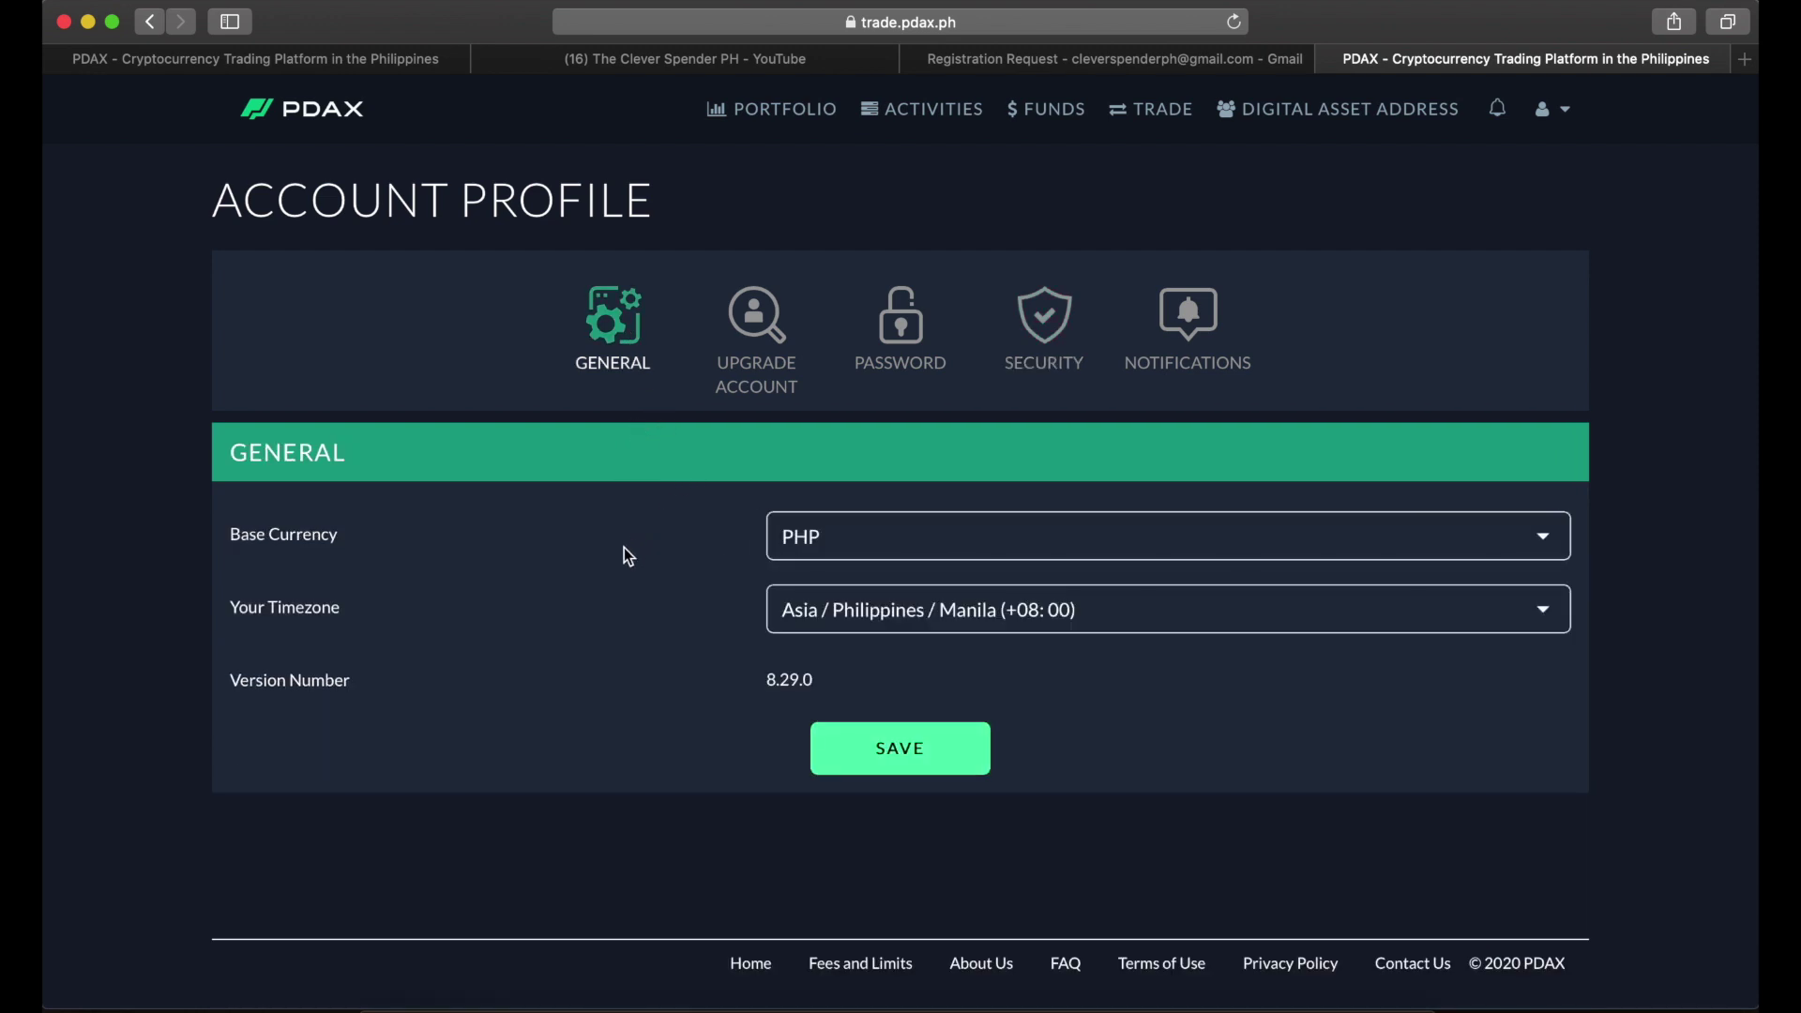
{"action": "left_click", "coordinate": [925, 534]}
{"action": "left_click", "coordinate": [925, 535]}
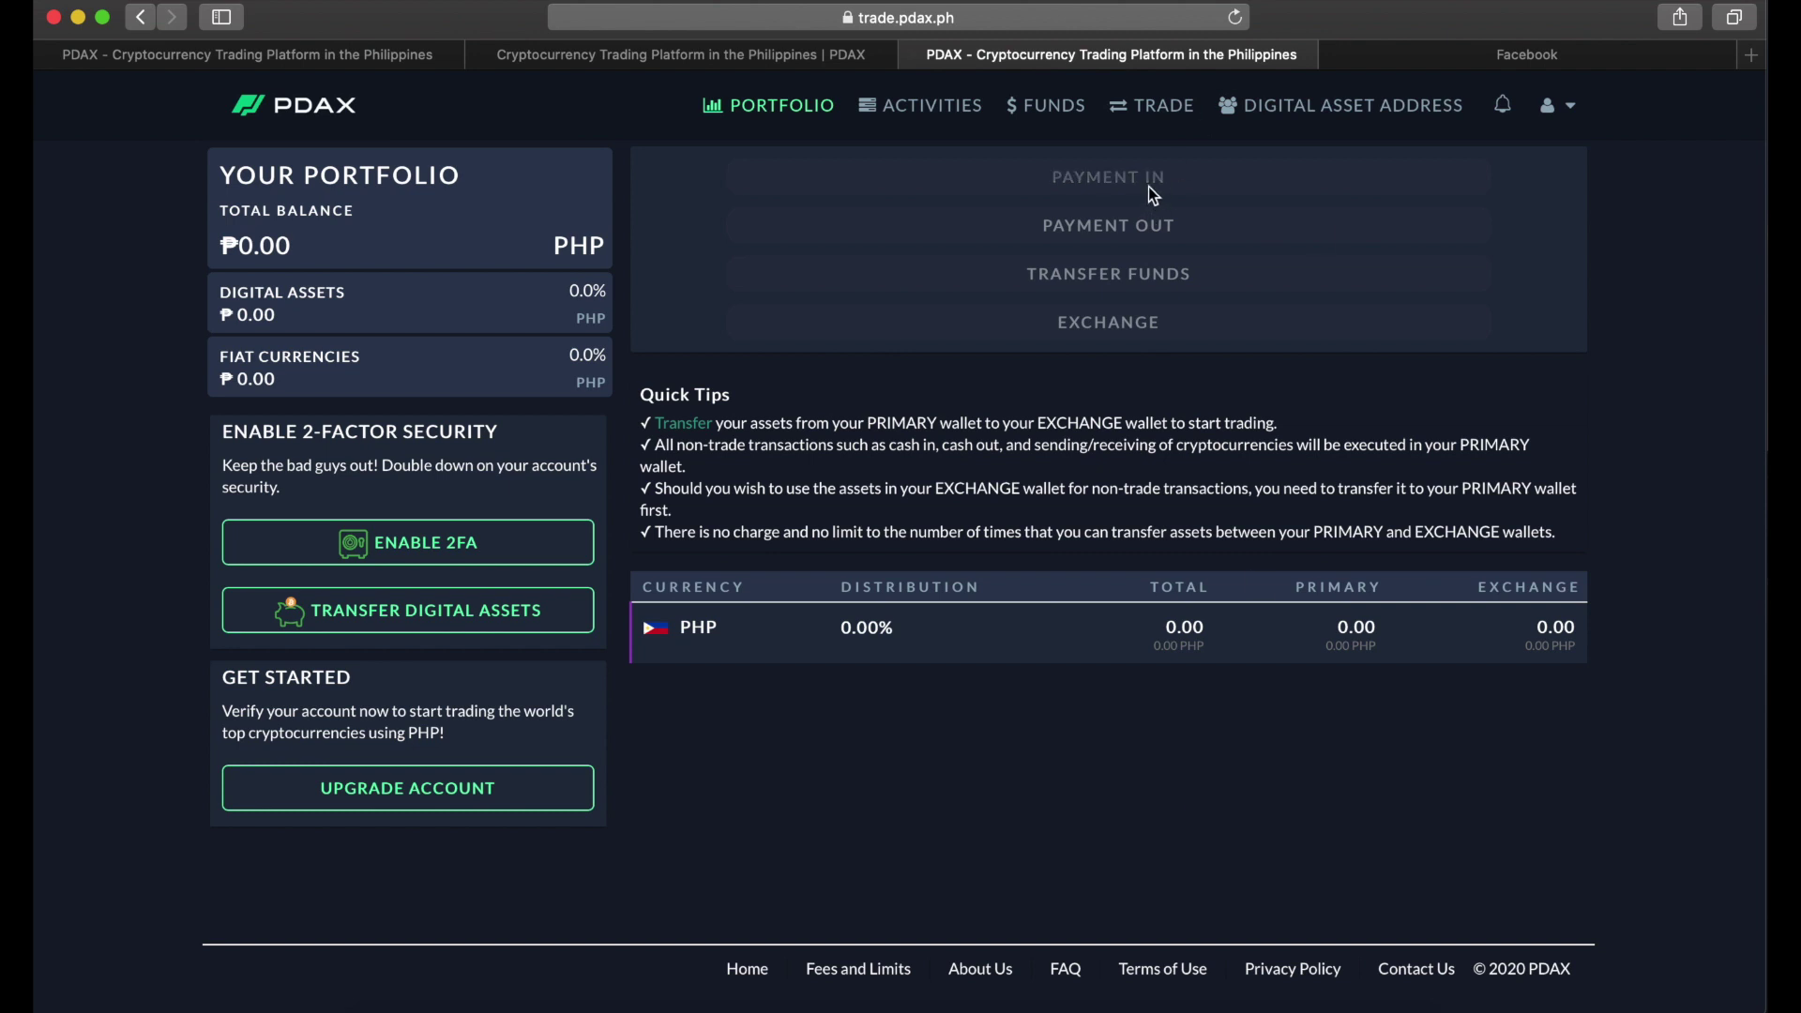
{"action": "left_click", "coordinate": [1146, 225]}
Start a Personal account upgrade, review the Step 1 Registered Country form, then return to the portfolio.
{"action": "left_click", "coordinate": [463, 799]}
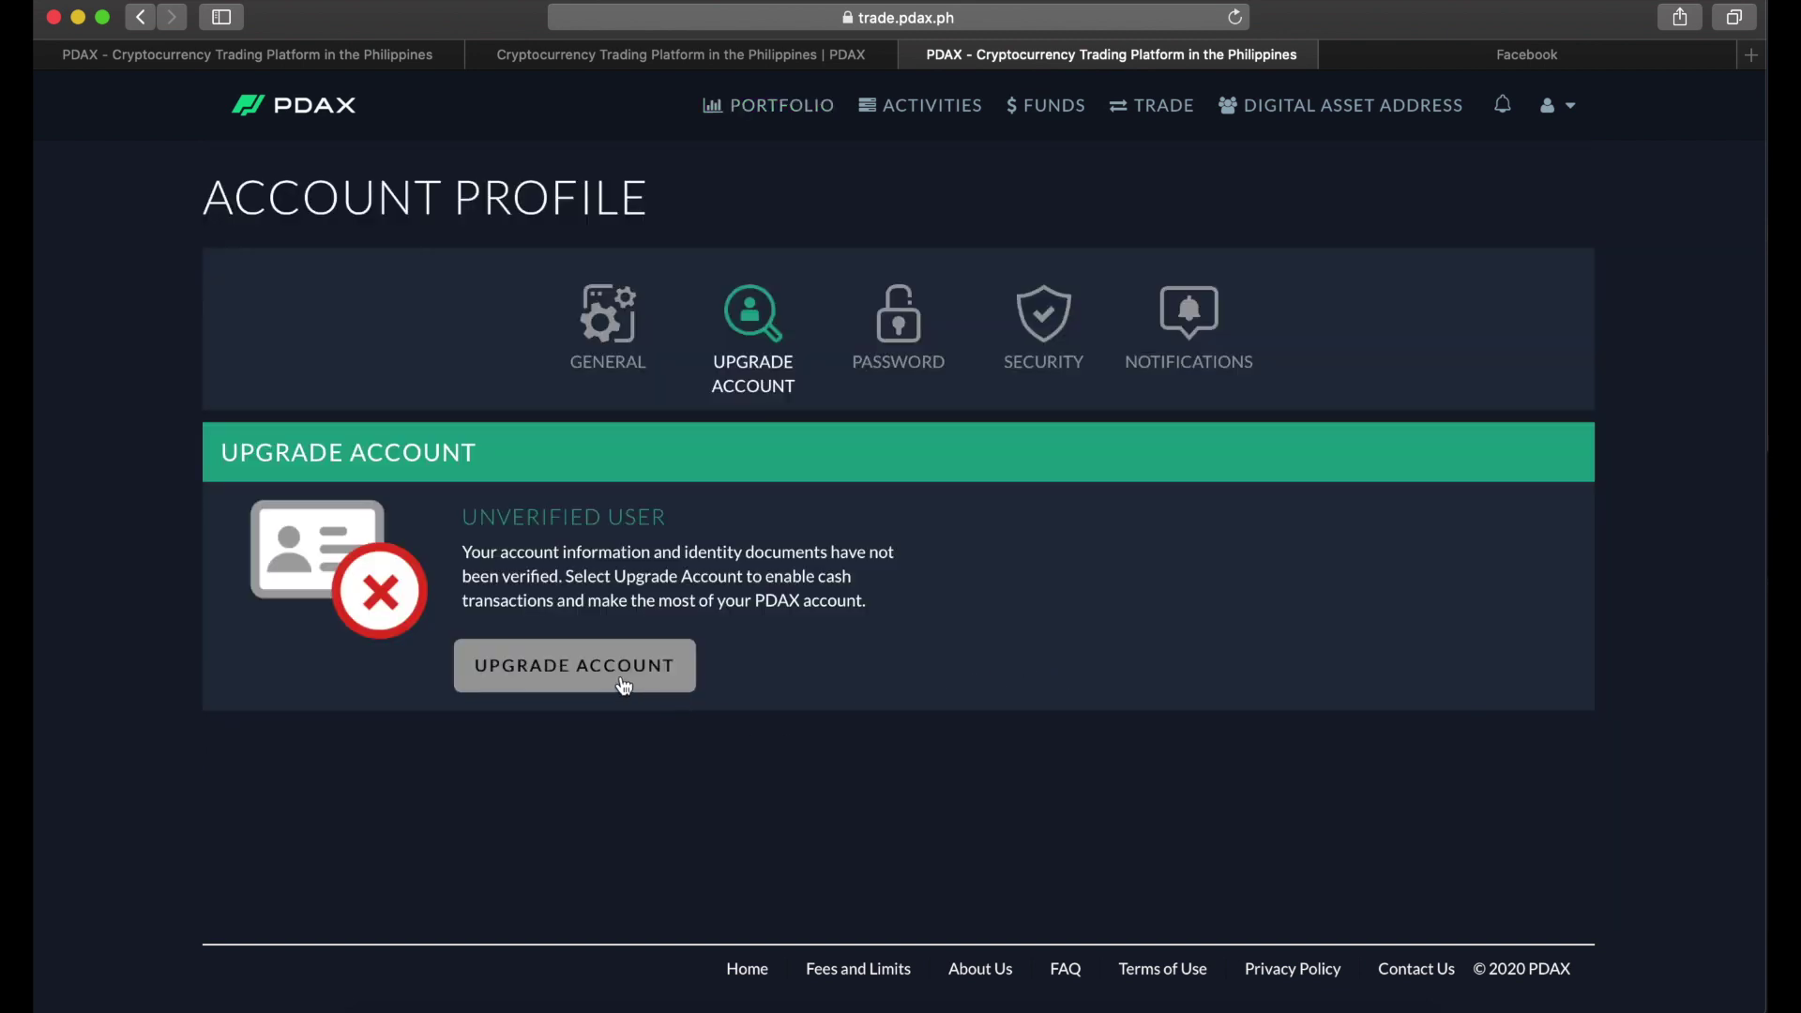
{"action": "left_click", "coordinate": [623, 687]}
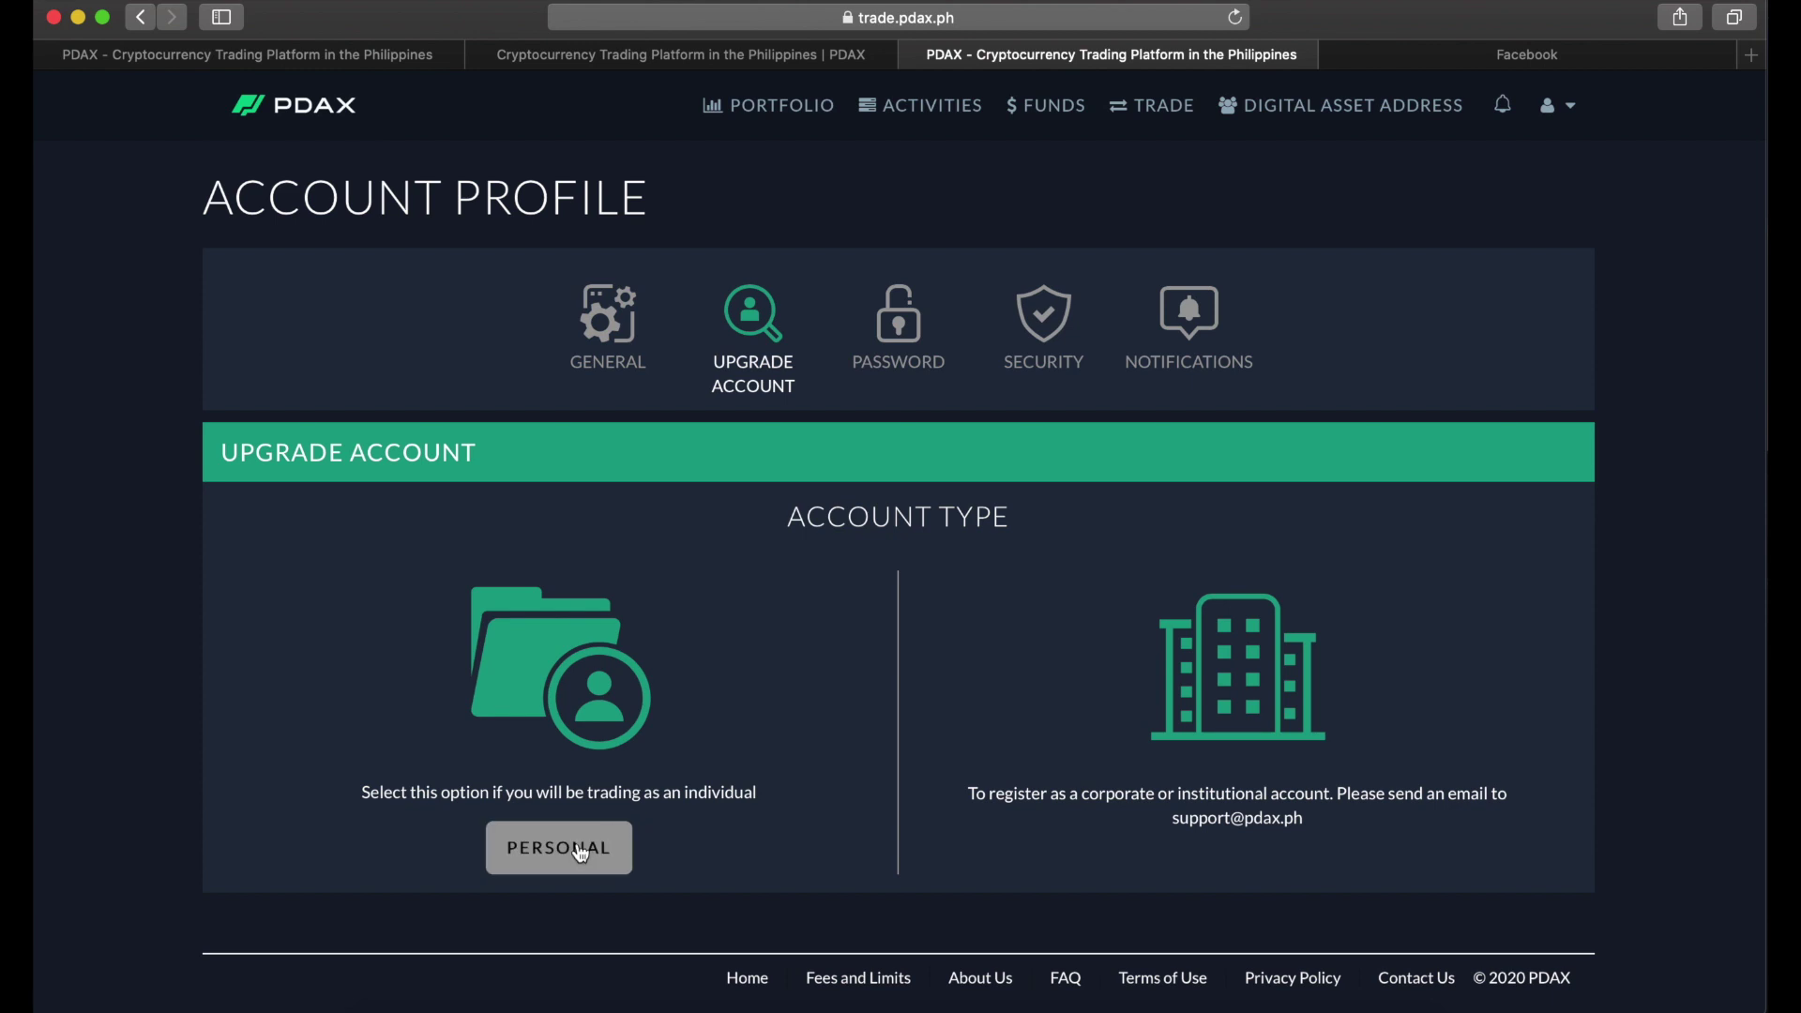
{"action": "left_click", "coordinate": [610, 839]}
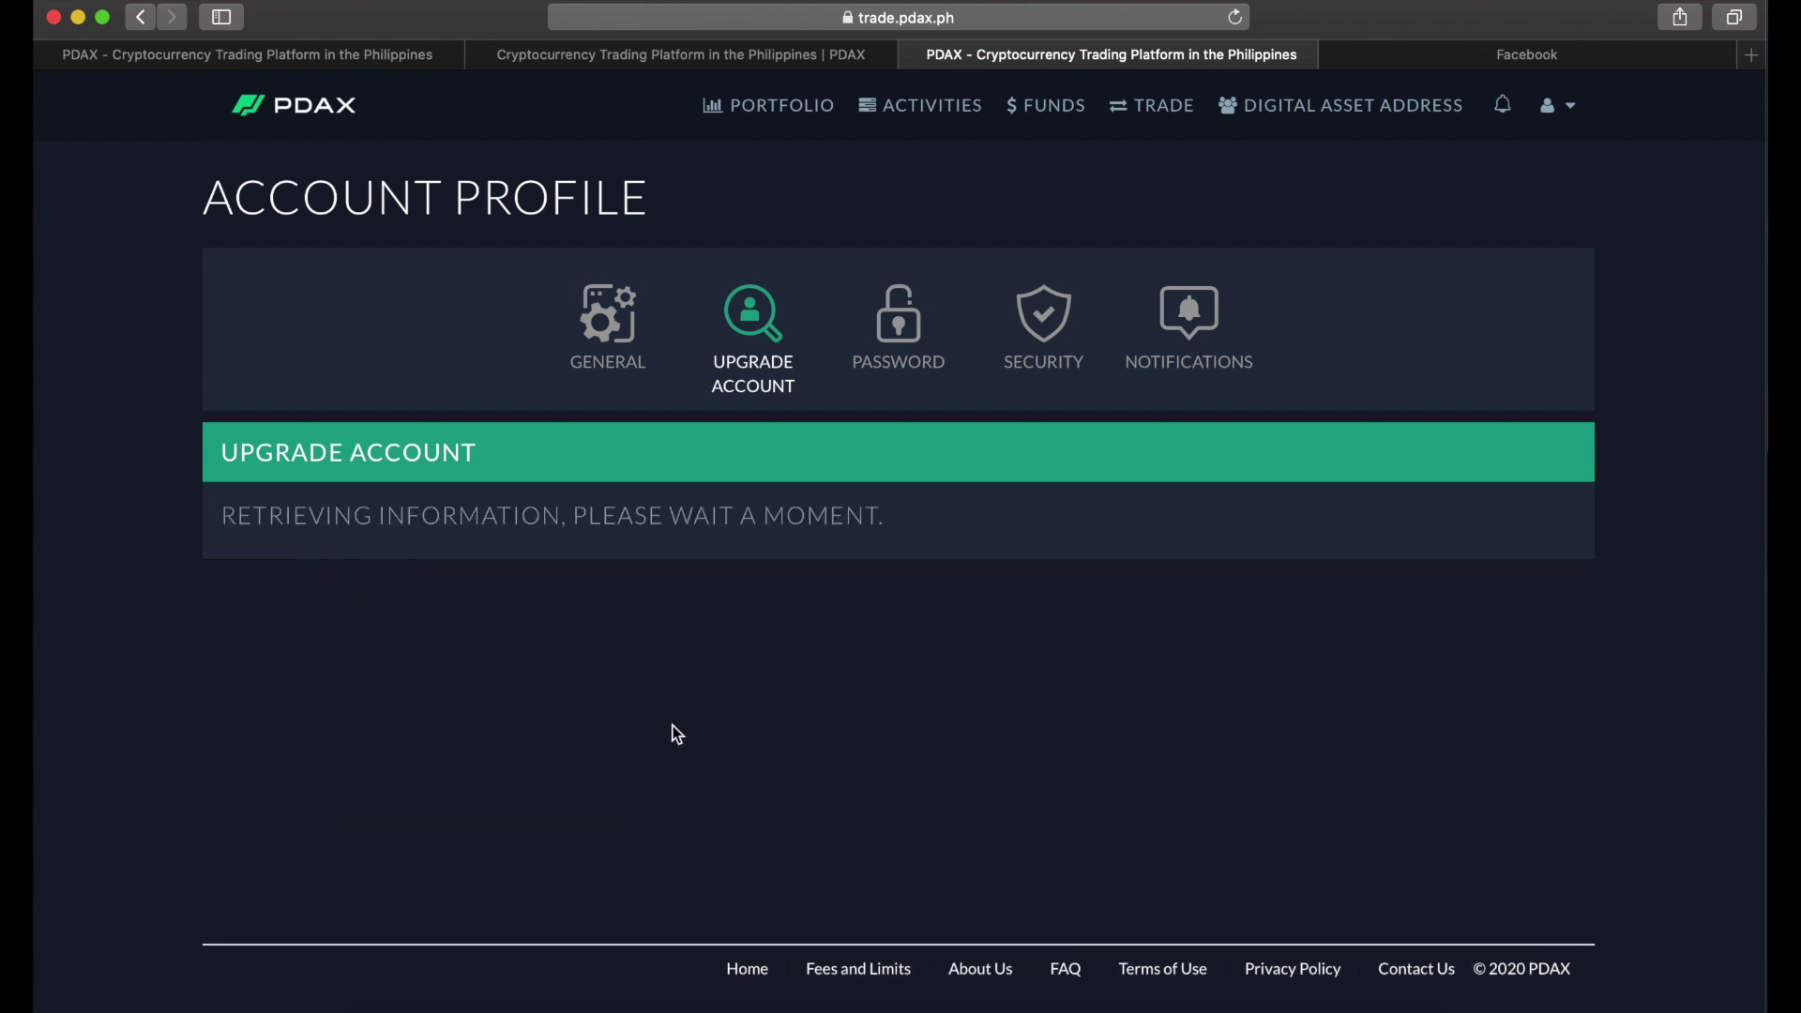
{"action": "scroll", "coordinate": [695, 698], "scroll_direction": "down", "scroll_amount": 2}
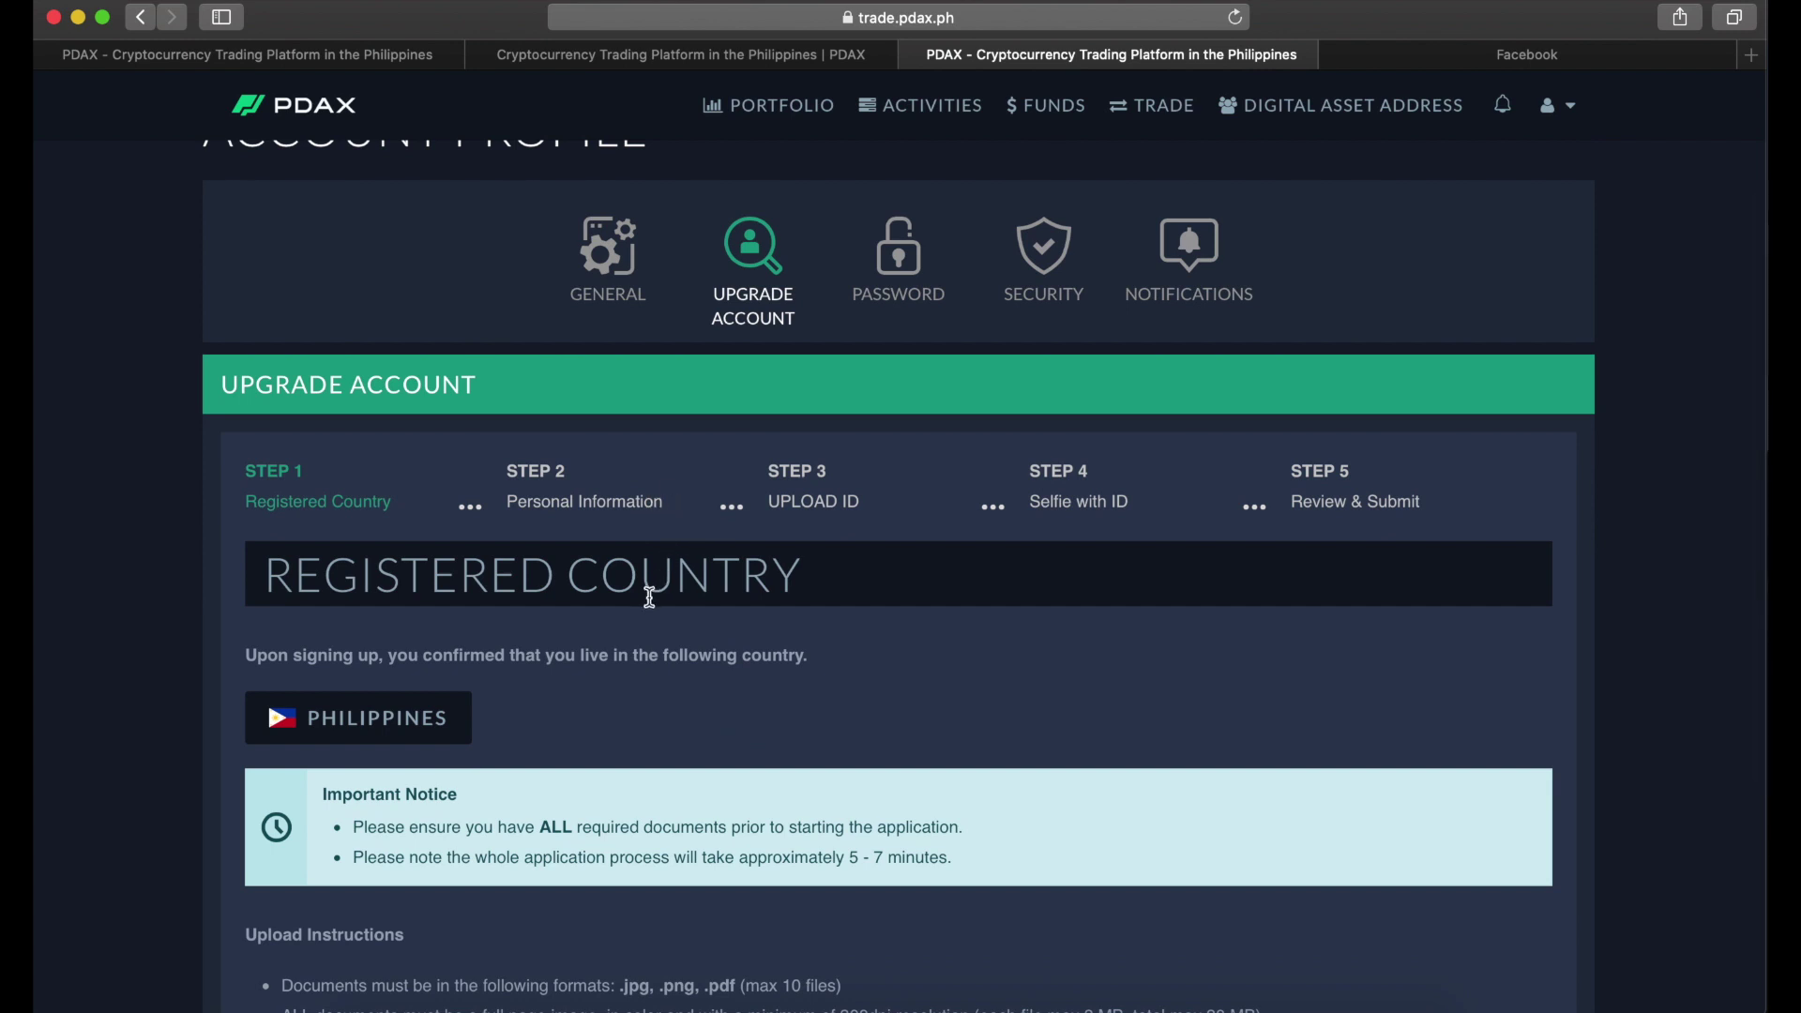
{"action": "scroll", "coordinate": [656, 600], "scroll_direction": "down", "scroll_amount": 3}
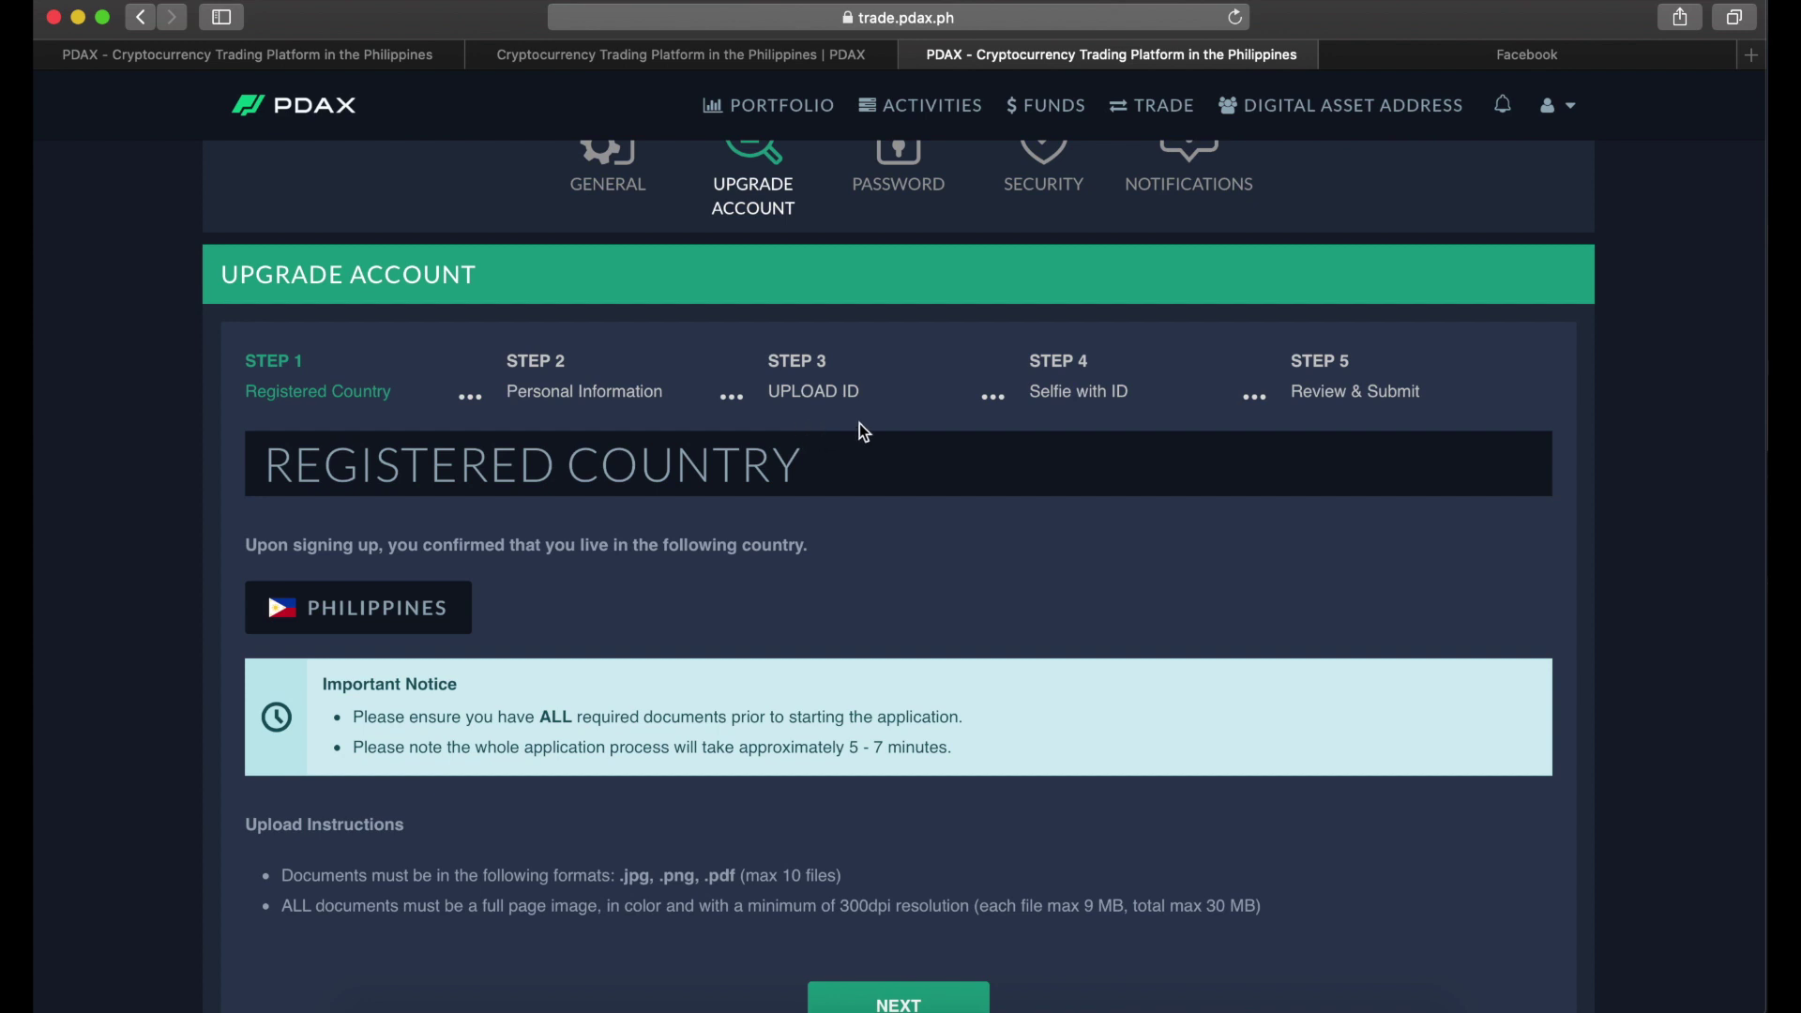
{"action": "scroll", "coordinate": [1043, 419], "scroll_direction": "down", "scroll_amount": 1}
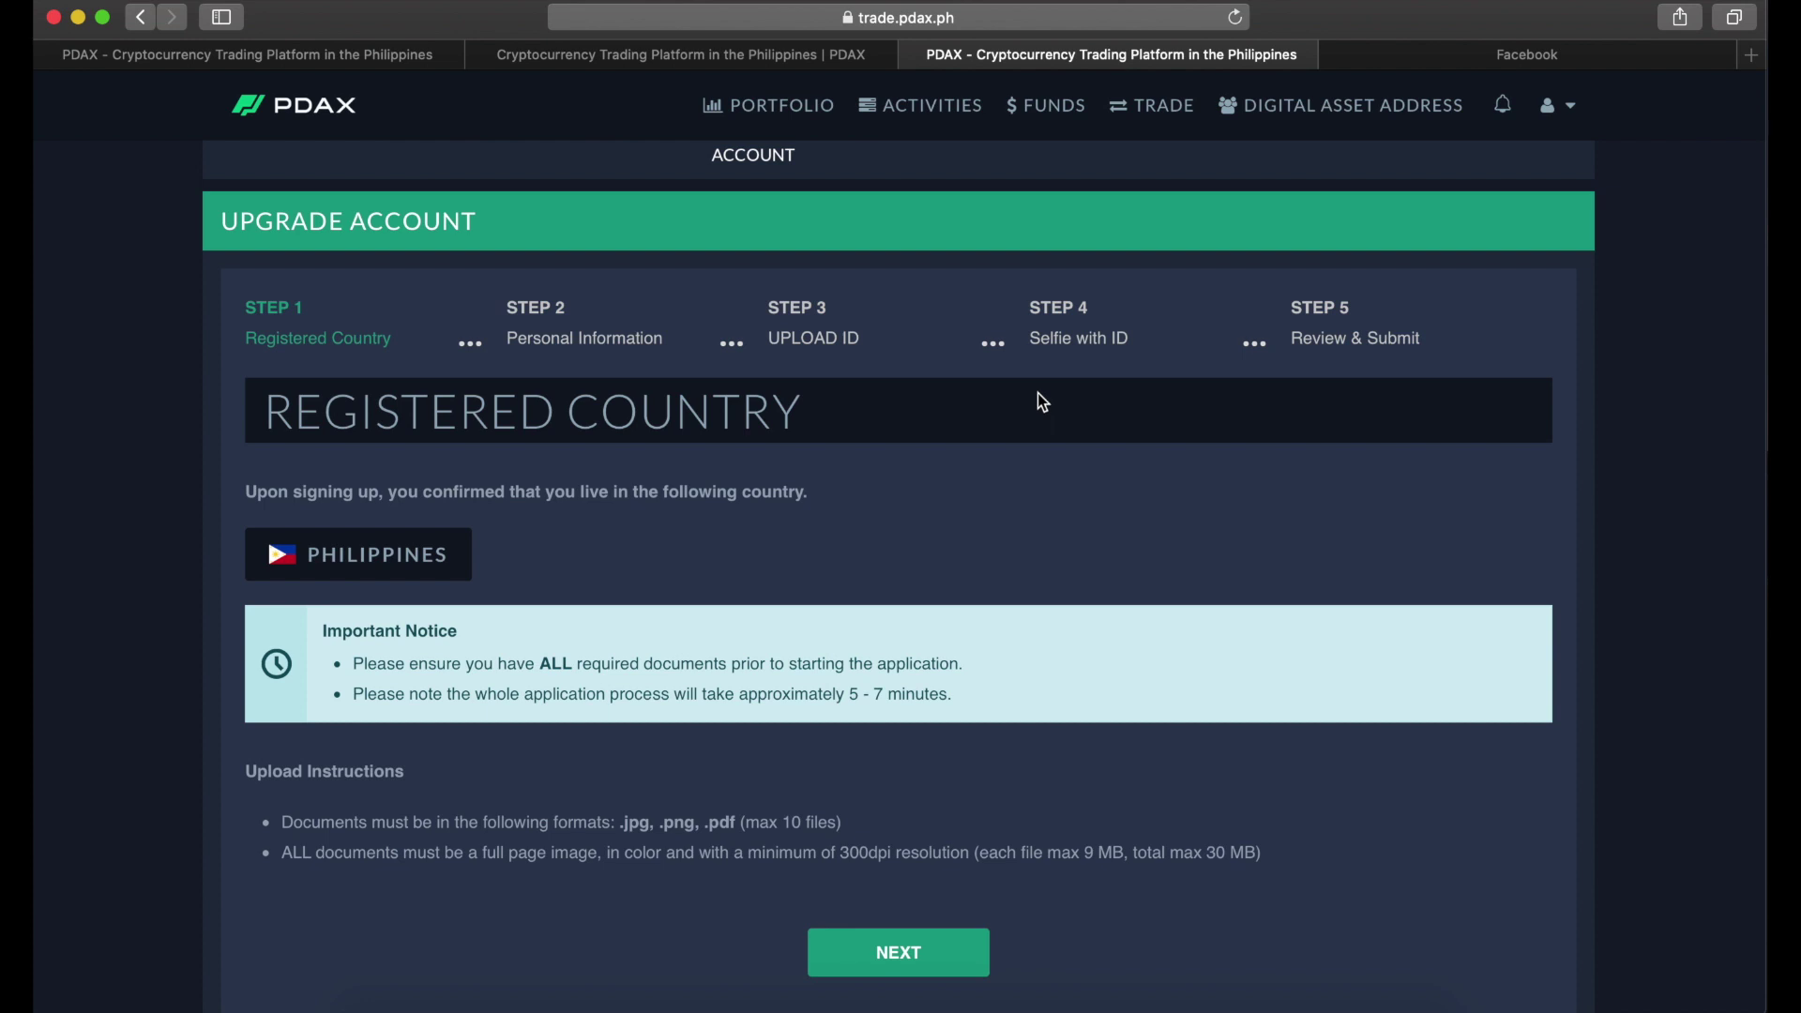
{"action": "key", "text": "super+bracketleft"}
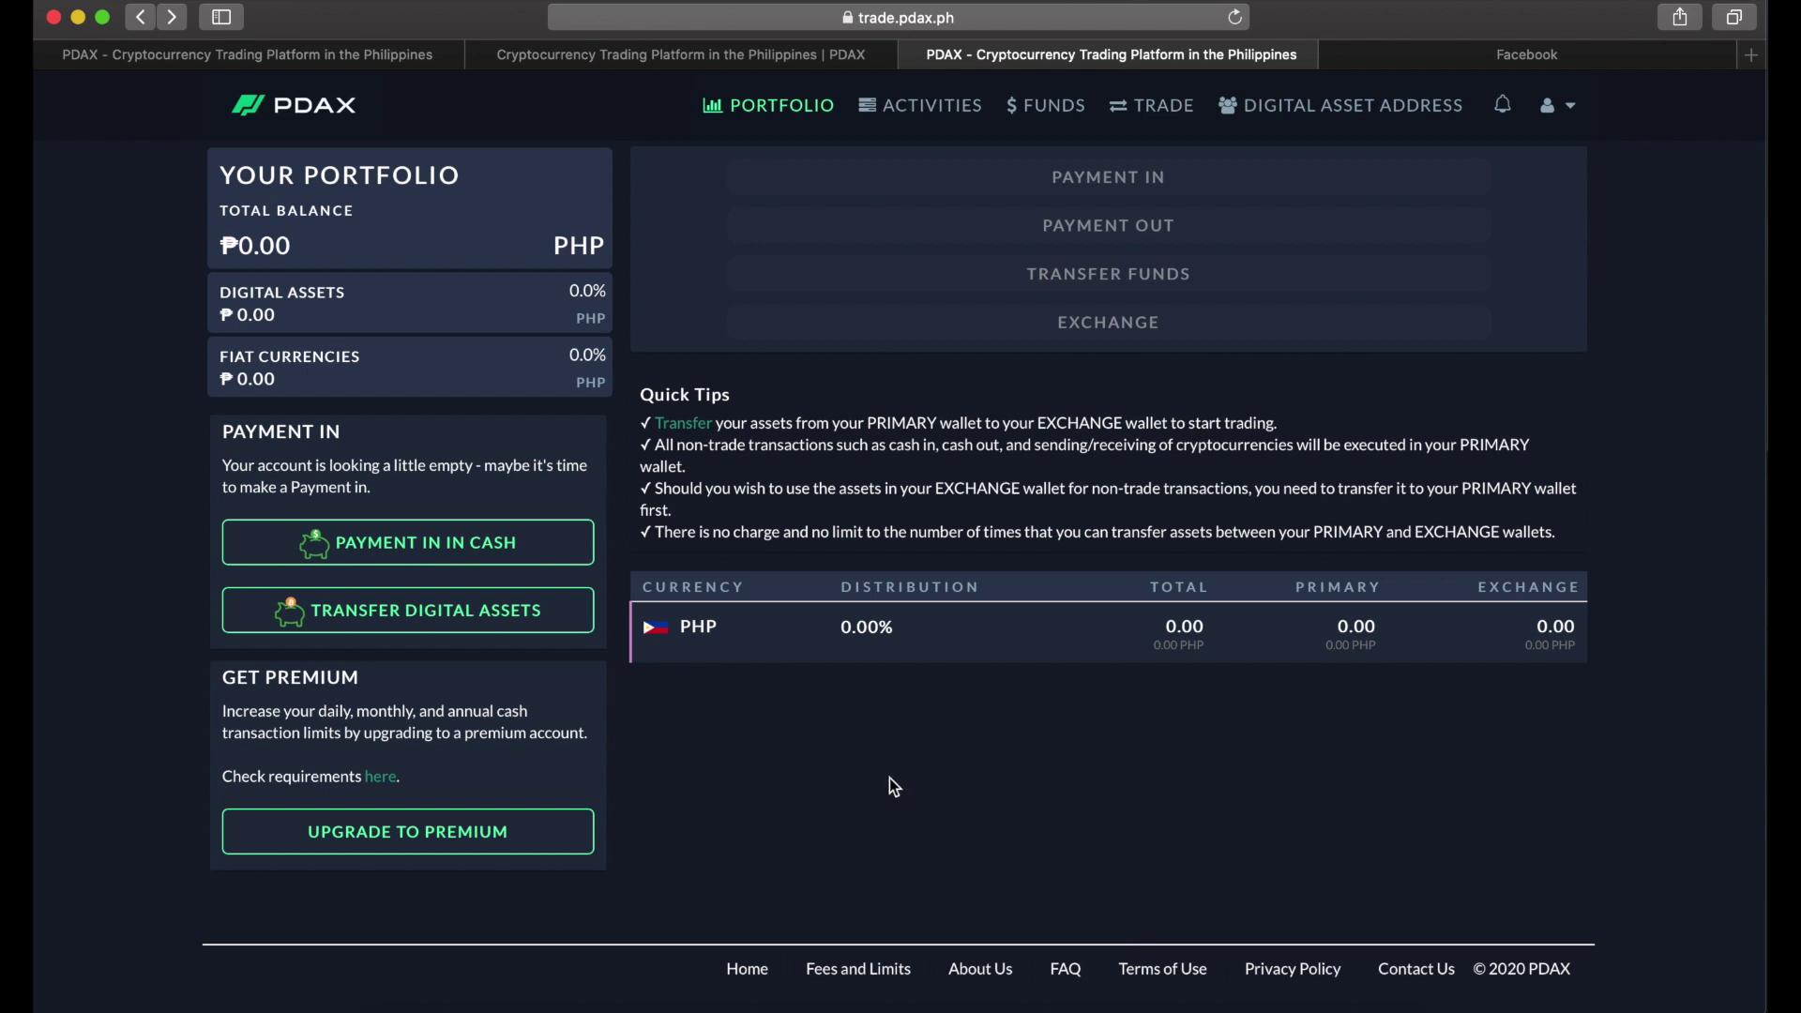
Open Payment In, select PHP, and bring up the CASH-IN online payment methods.
{"action": "left_click", "coordinate": [483, 555]}
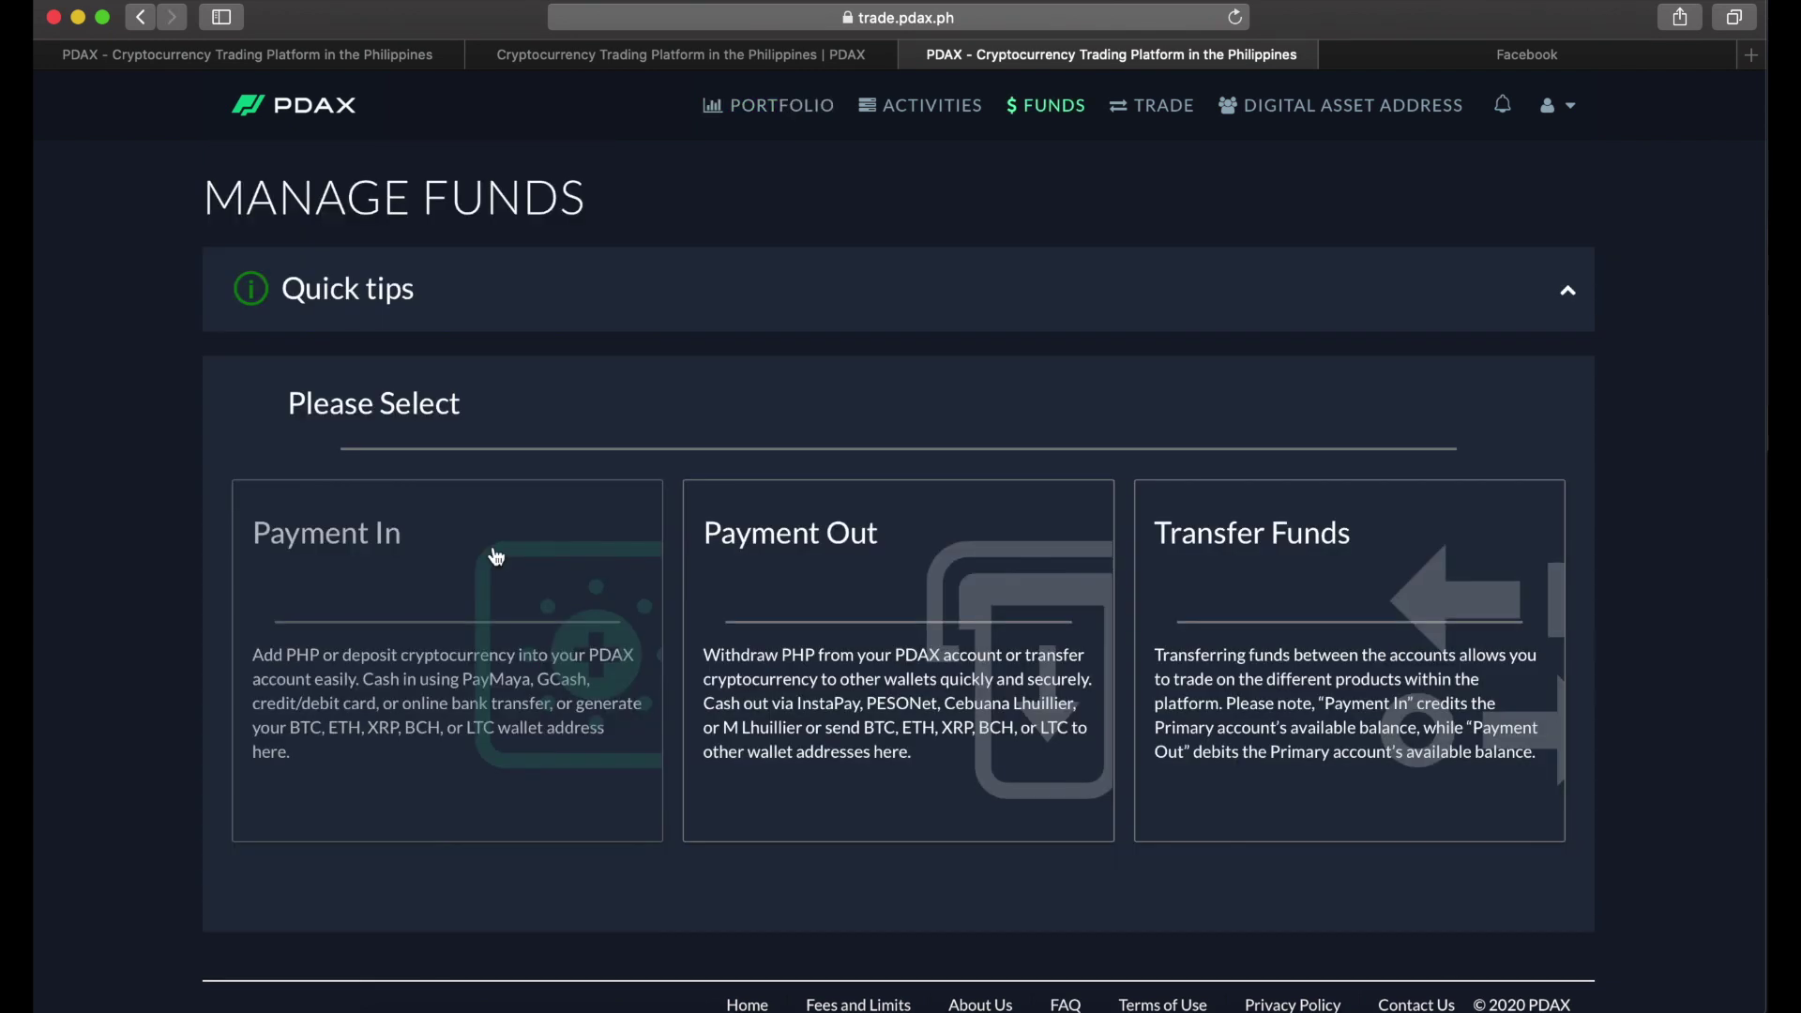
{"action": "left_click", "coordinate": [460, 656]}
{"action": "scroll", "coordinate": [514, 670], "scroll_direction": "down", "scroll_amount": 1}
{"action": "scroll", "coordinate": [515, 669], "scroll_direction": "up", "scroll_amount": 1}
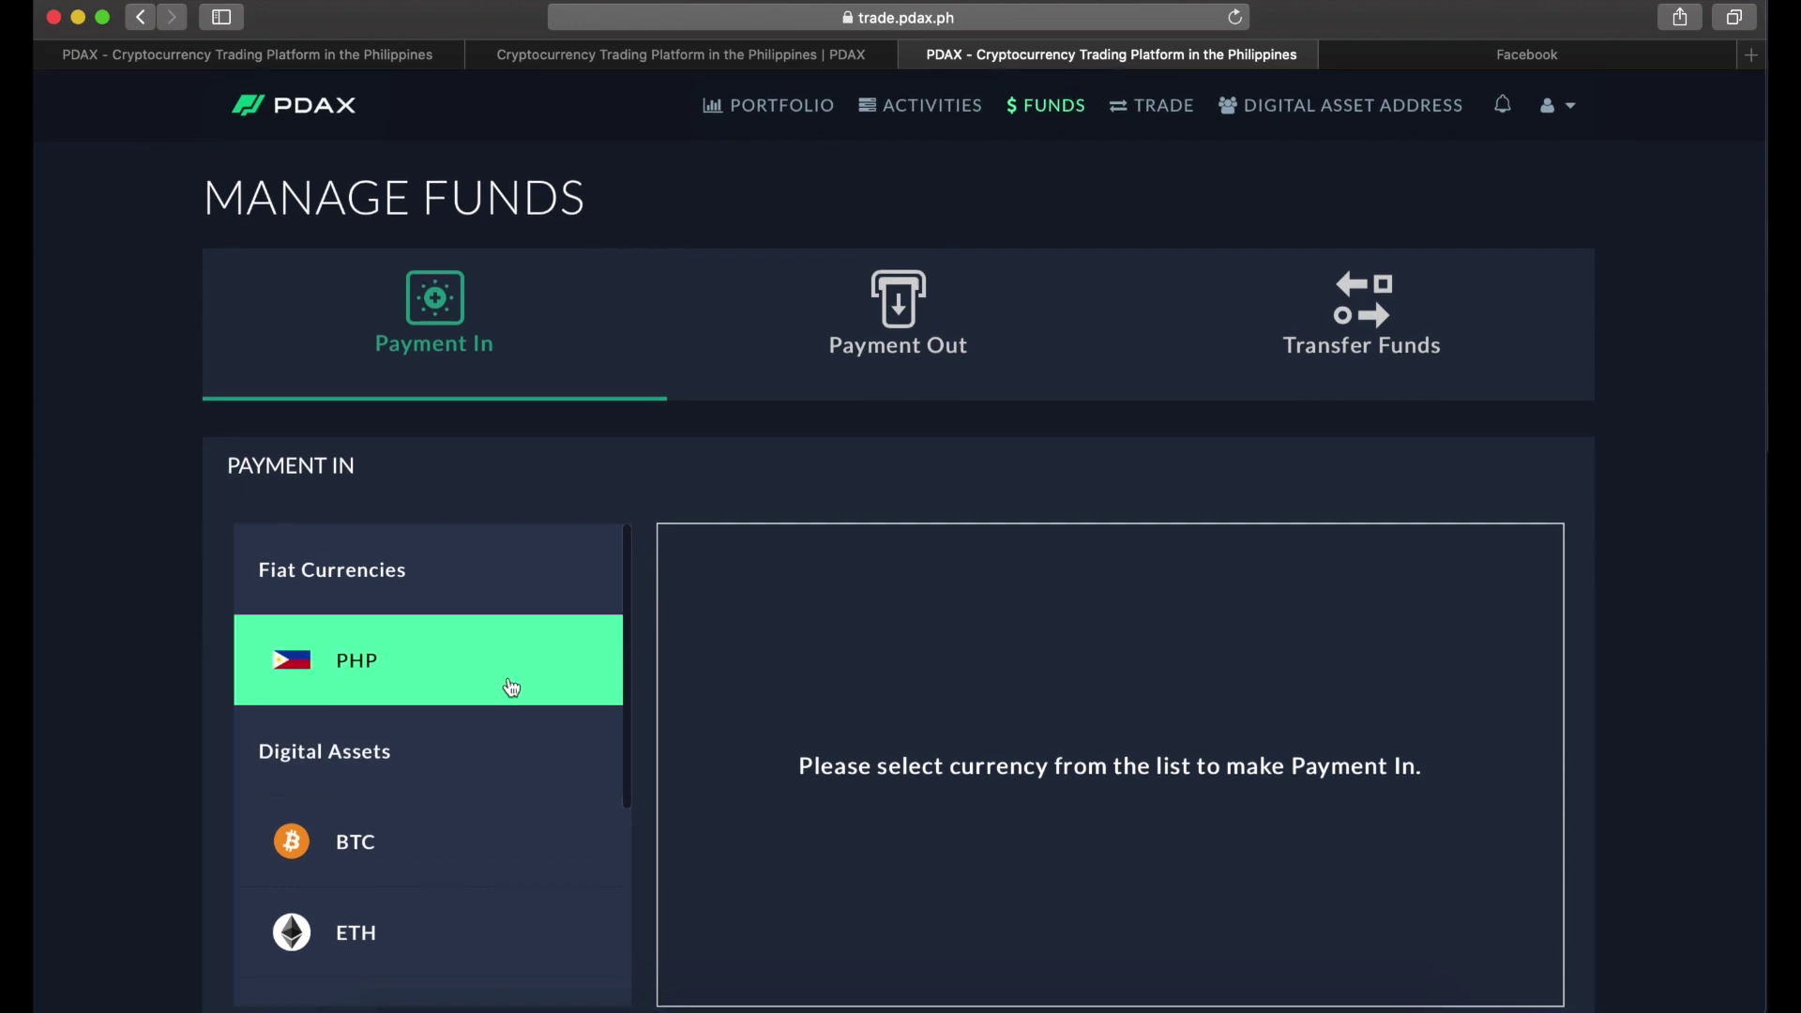
{"action": "scroll", "coordinate": [512, 689], "scroll_direction": "down", "scroll_amount": 5}
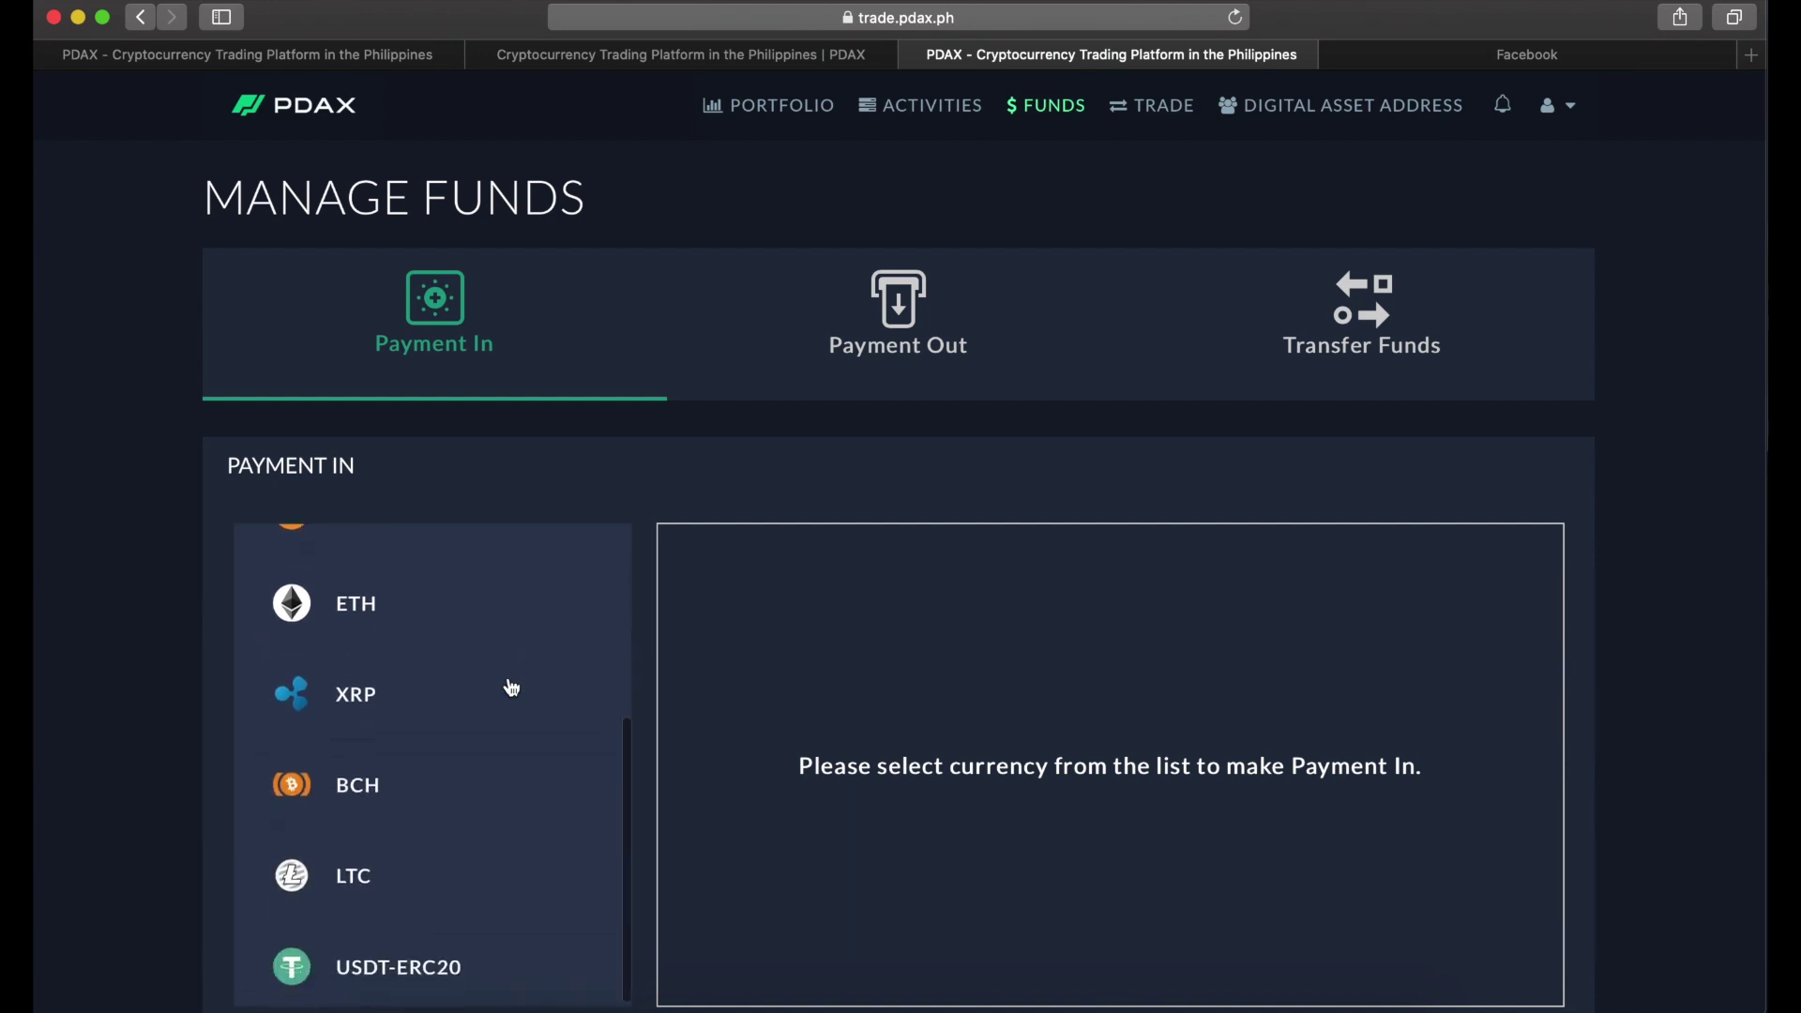
{"action": "scroll", "coordinate": [522, 766], "scroll_direction": "up", "scroll_amount": 5}
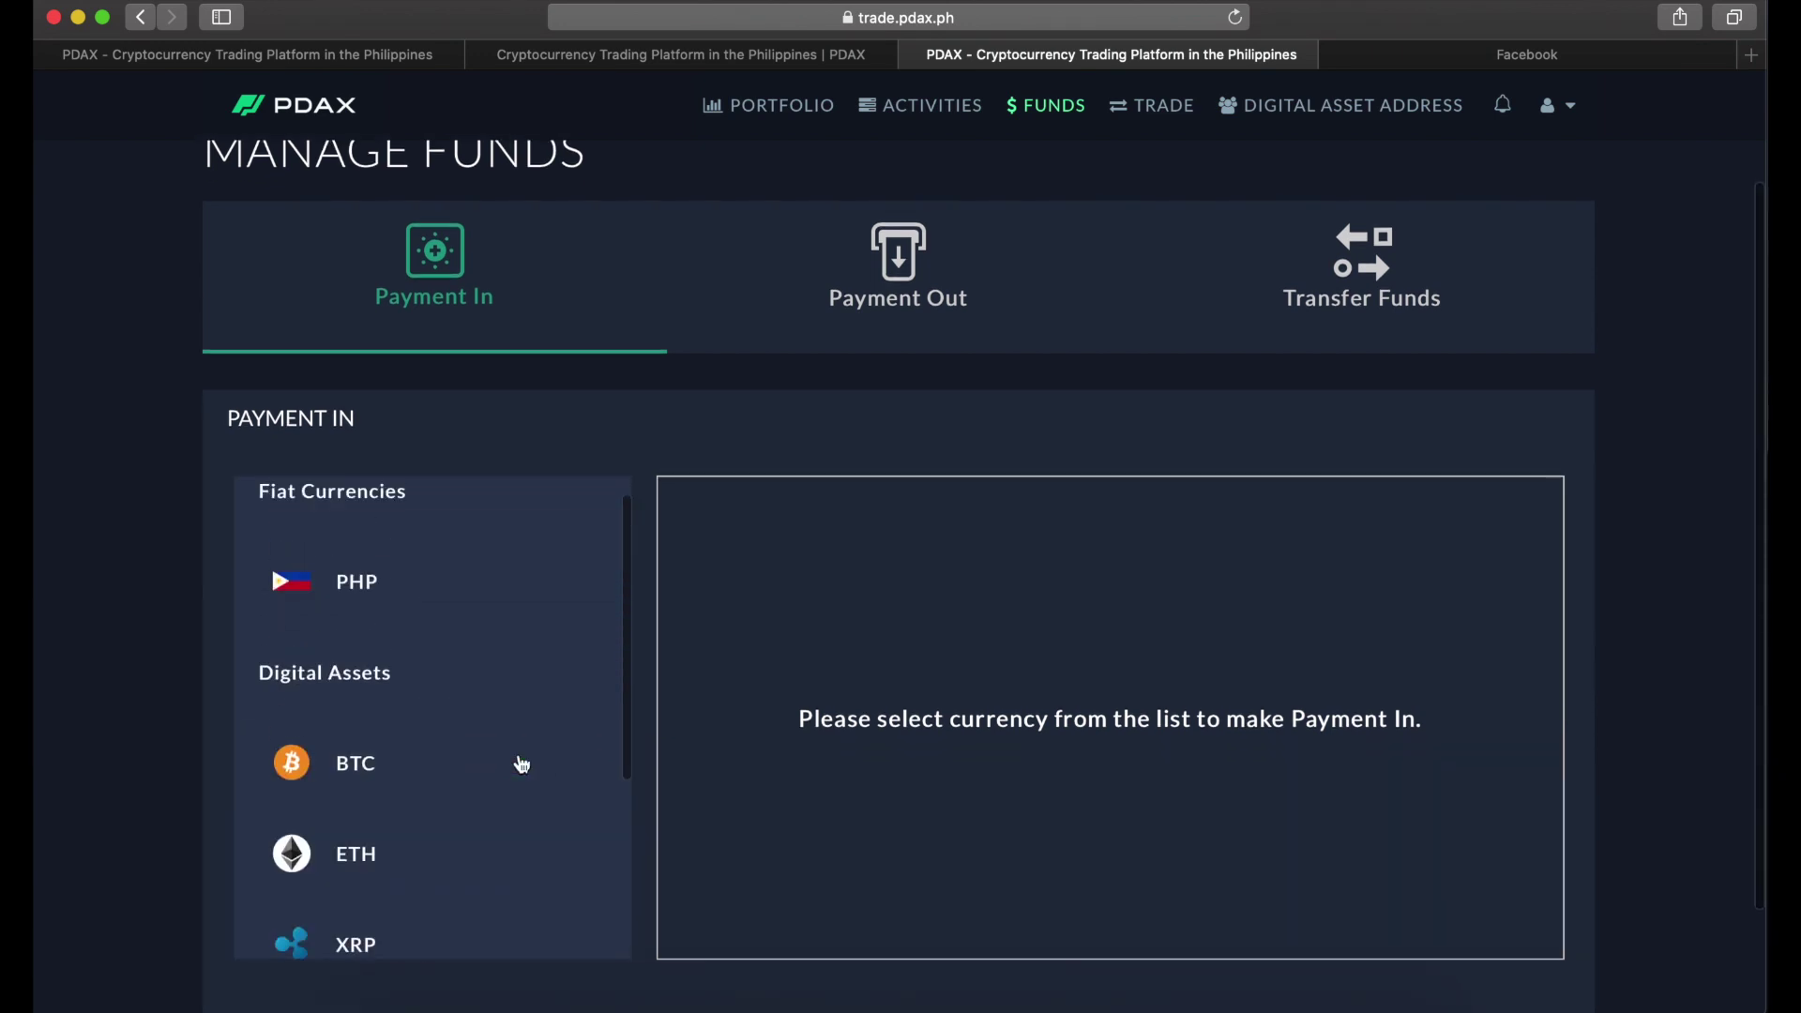
{"action": "scroll", "coordinate": [522, 765], "scroll_direction": "down", "scroll_amount": 4}
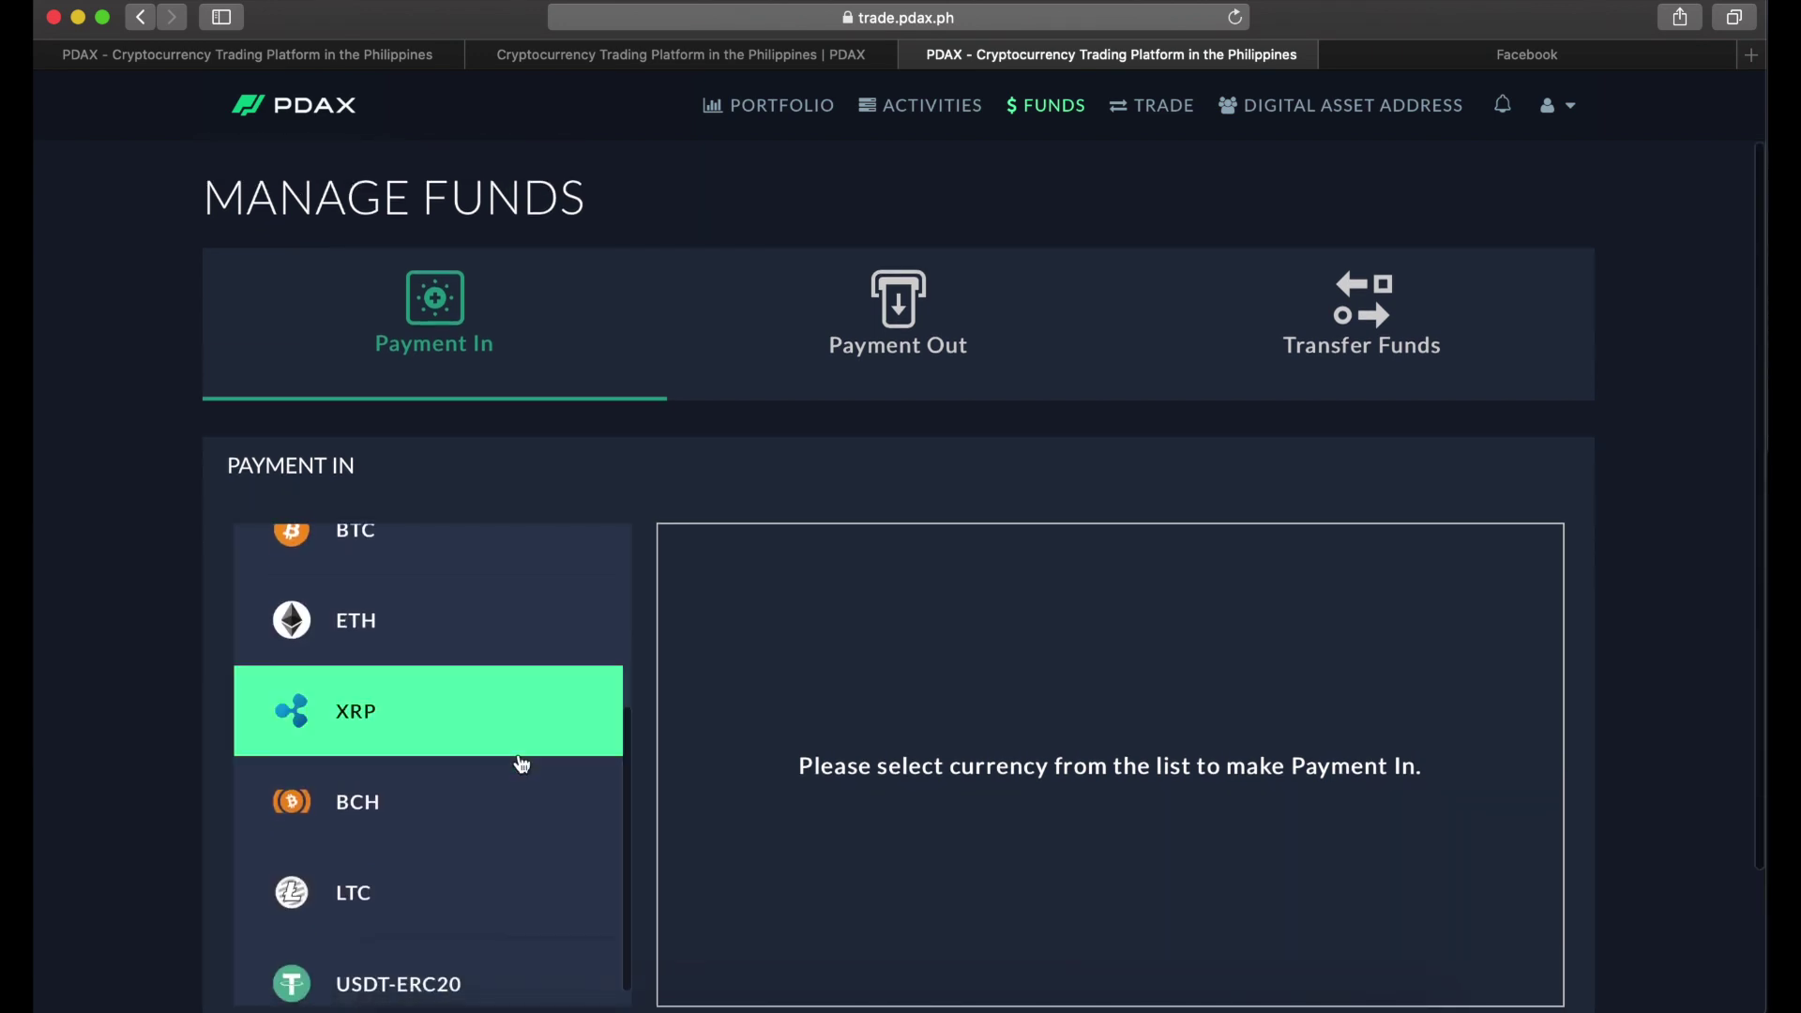
{"action": "scroll", "coordinate": [522, 765], "scroll_direction": "up", "scroll_amount": 4}
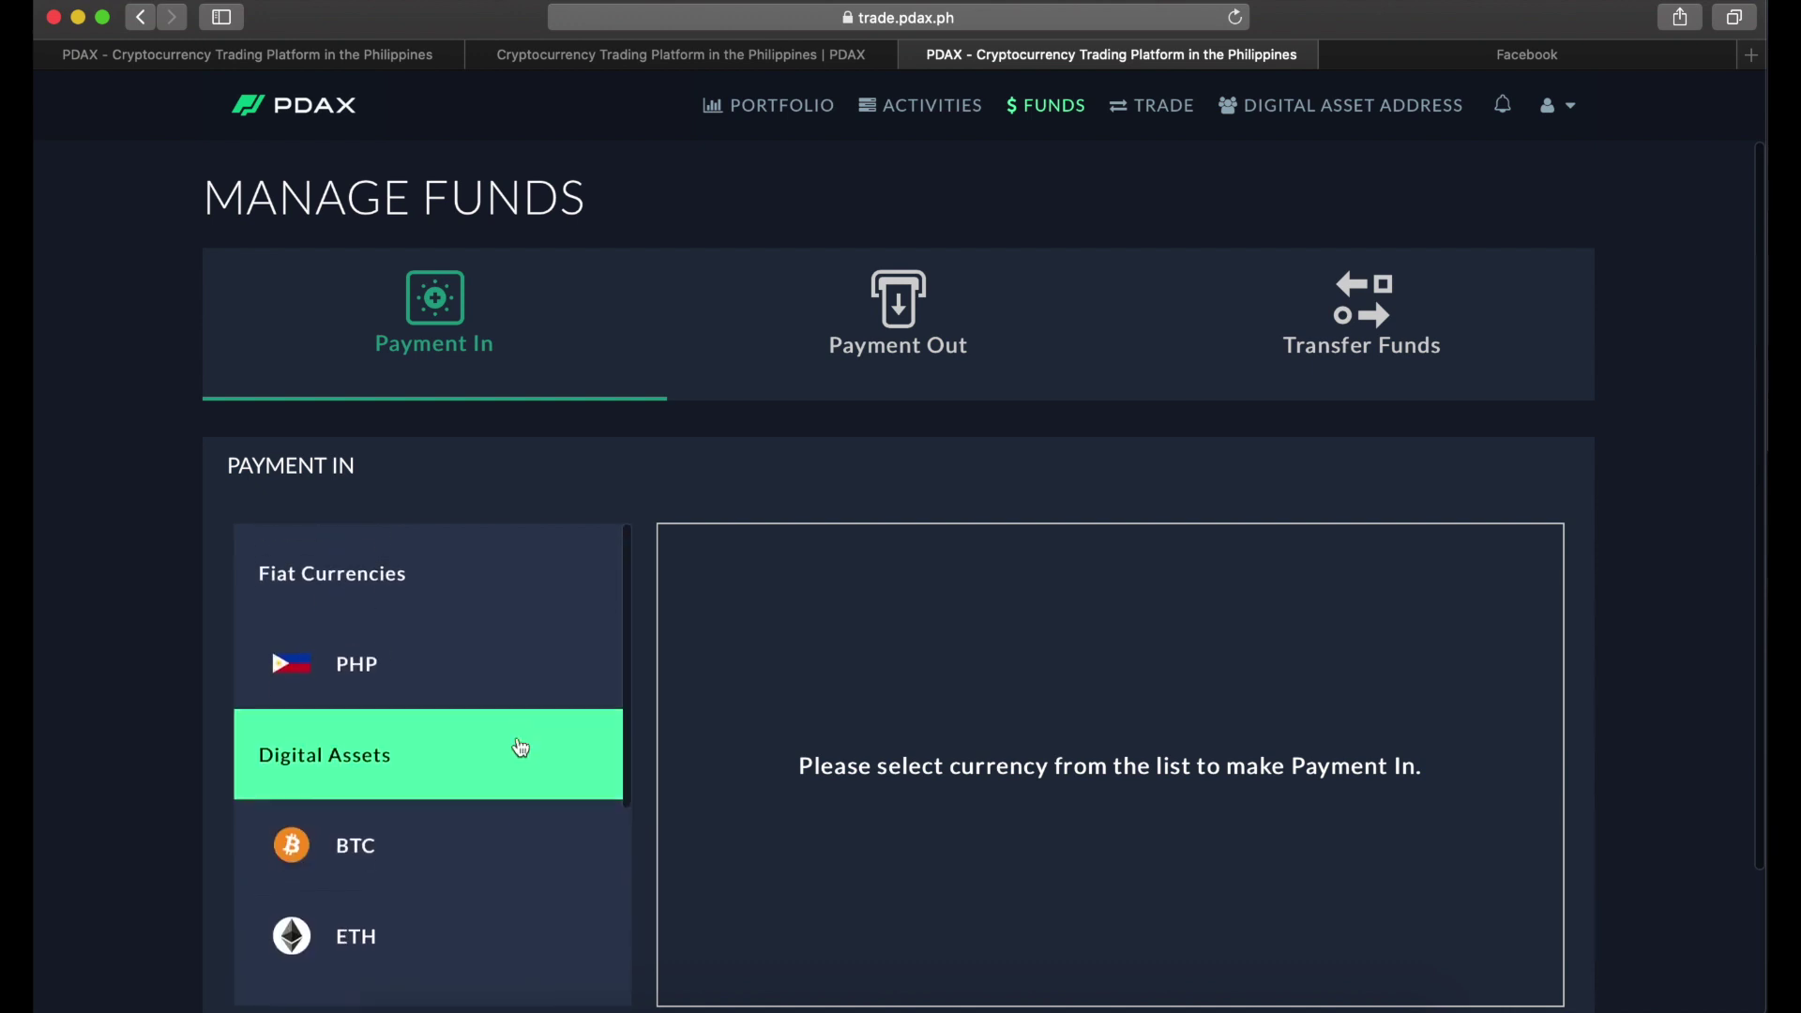
{"action": "left_click", "coordinate": [485, 682]}
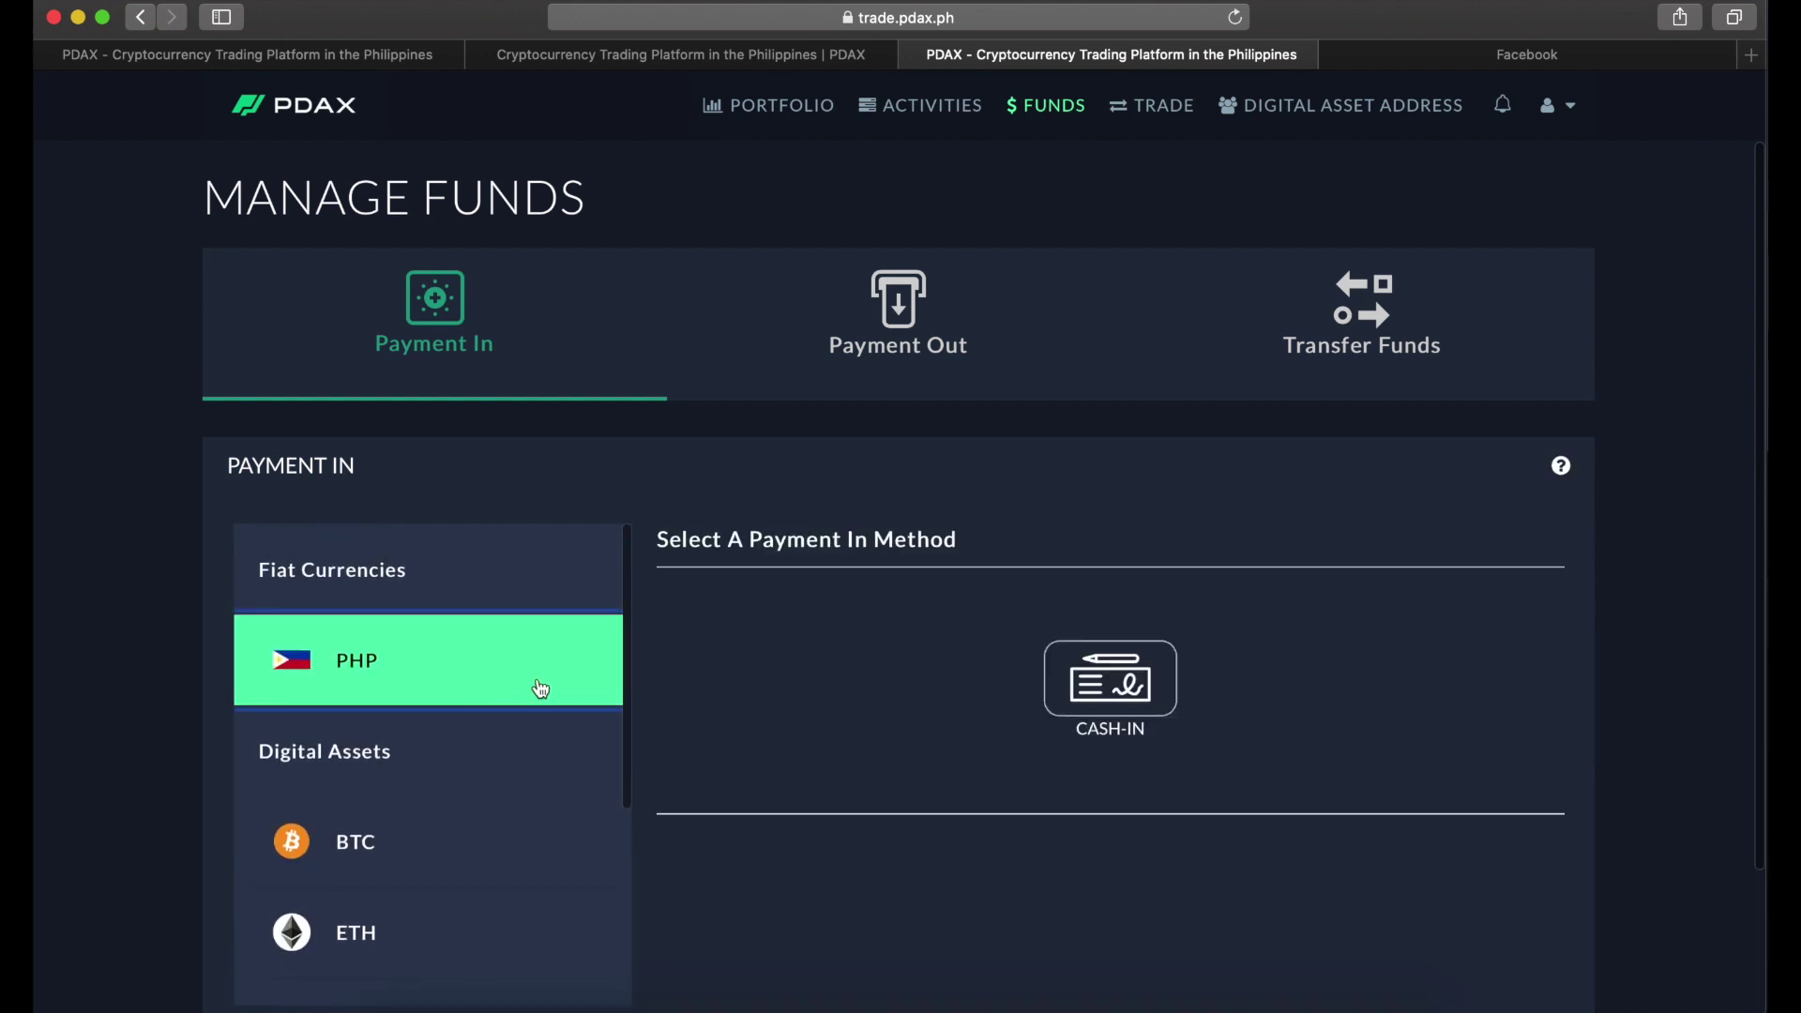
{"action": "left_click", "coordinate": [1115, 691]}
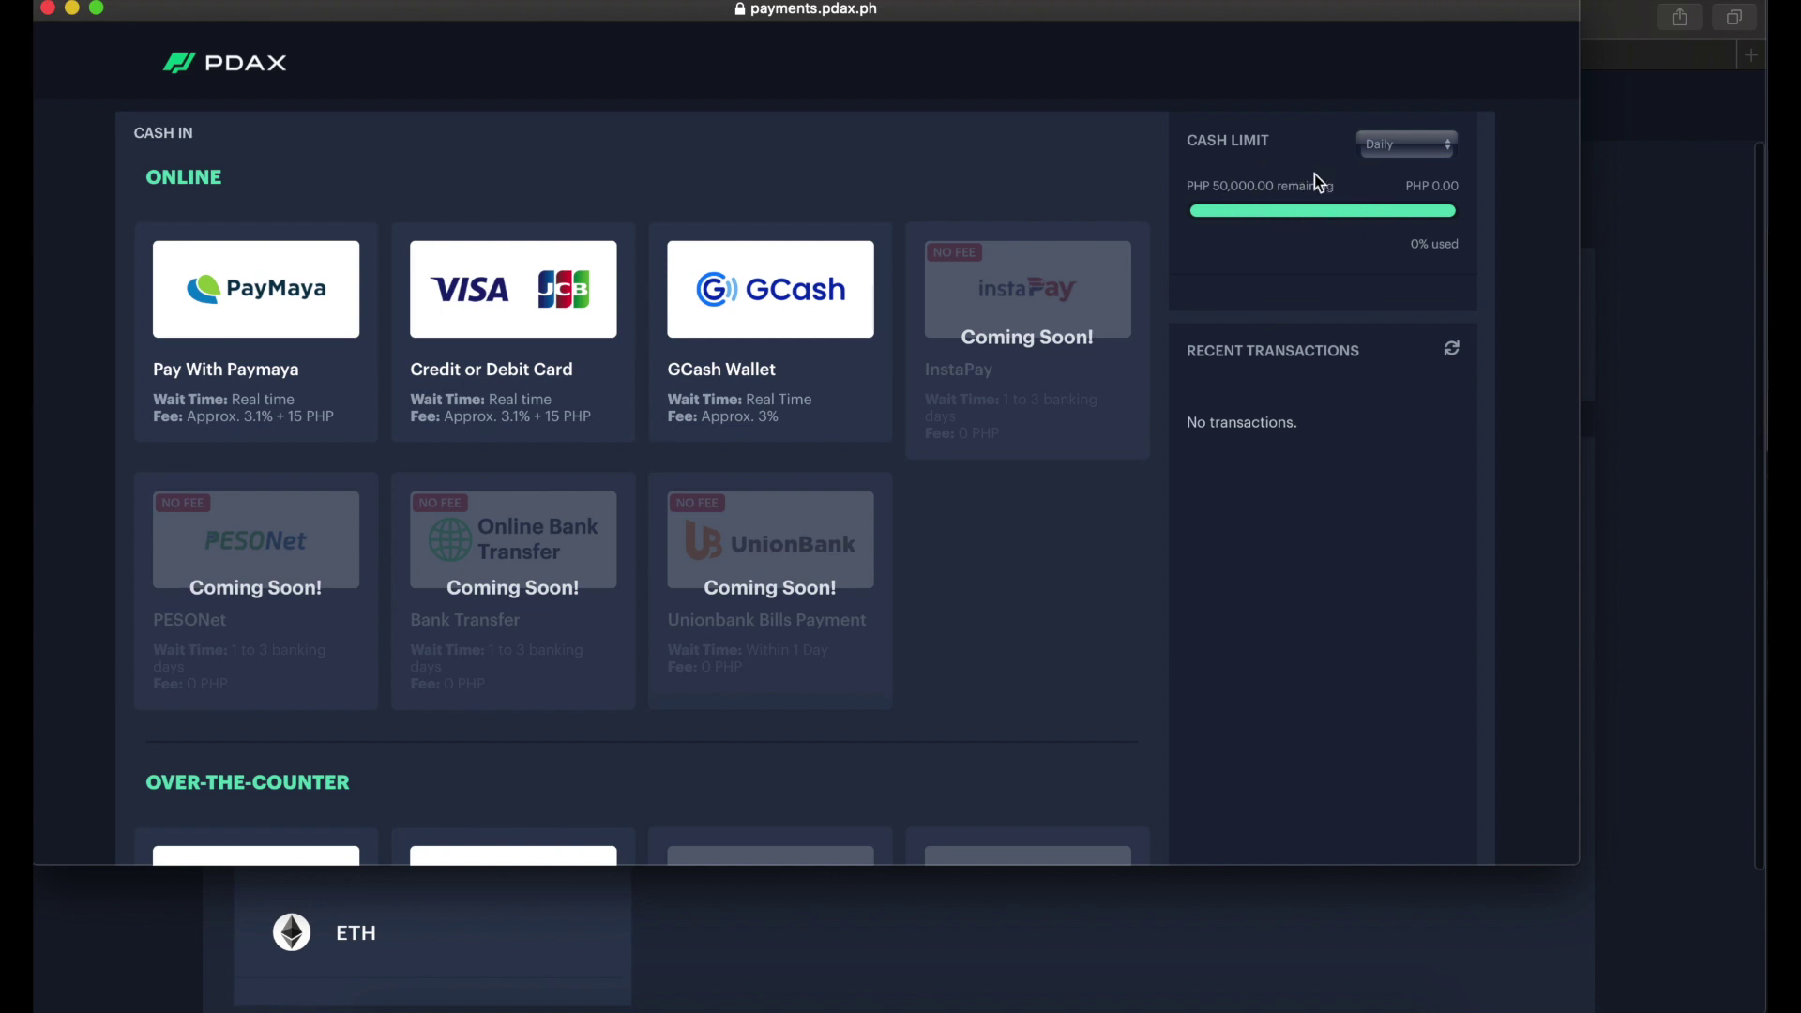
Check the Monthly and Yearly cash limits, switch back to Daily, then close the window.
{"action": "left_click", "coordinate": [1423, 145]}
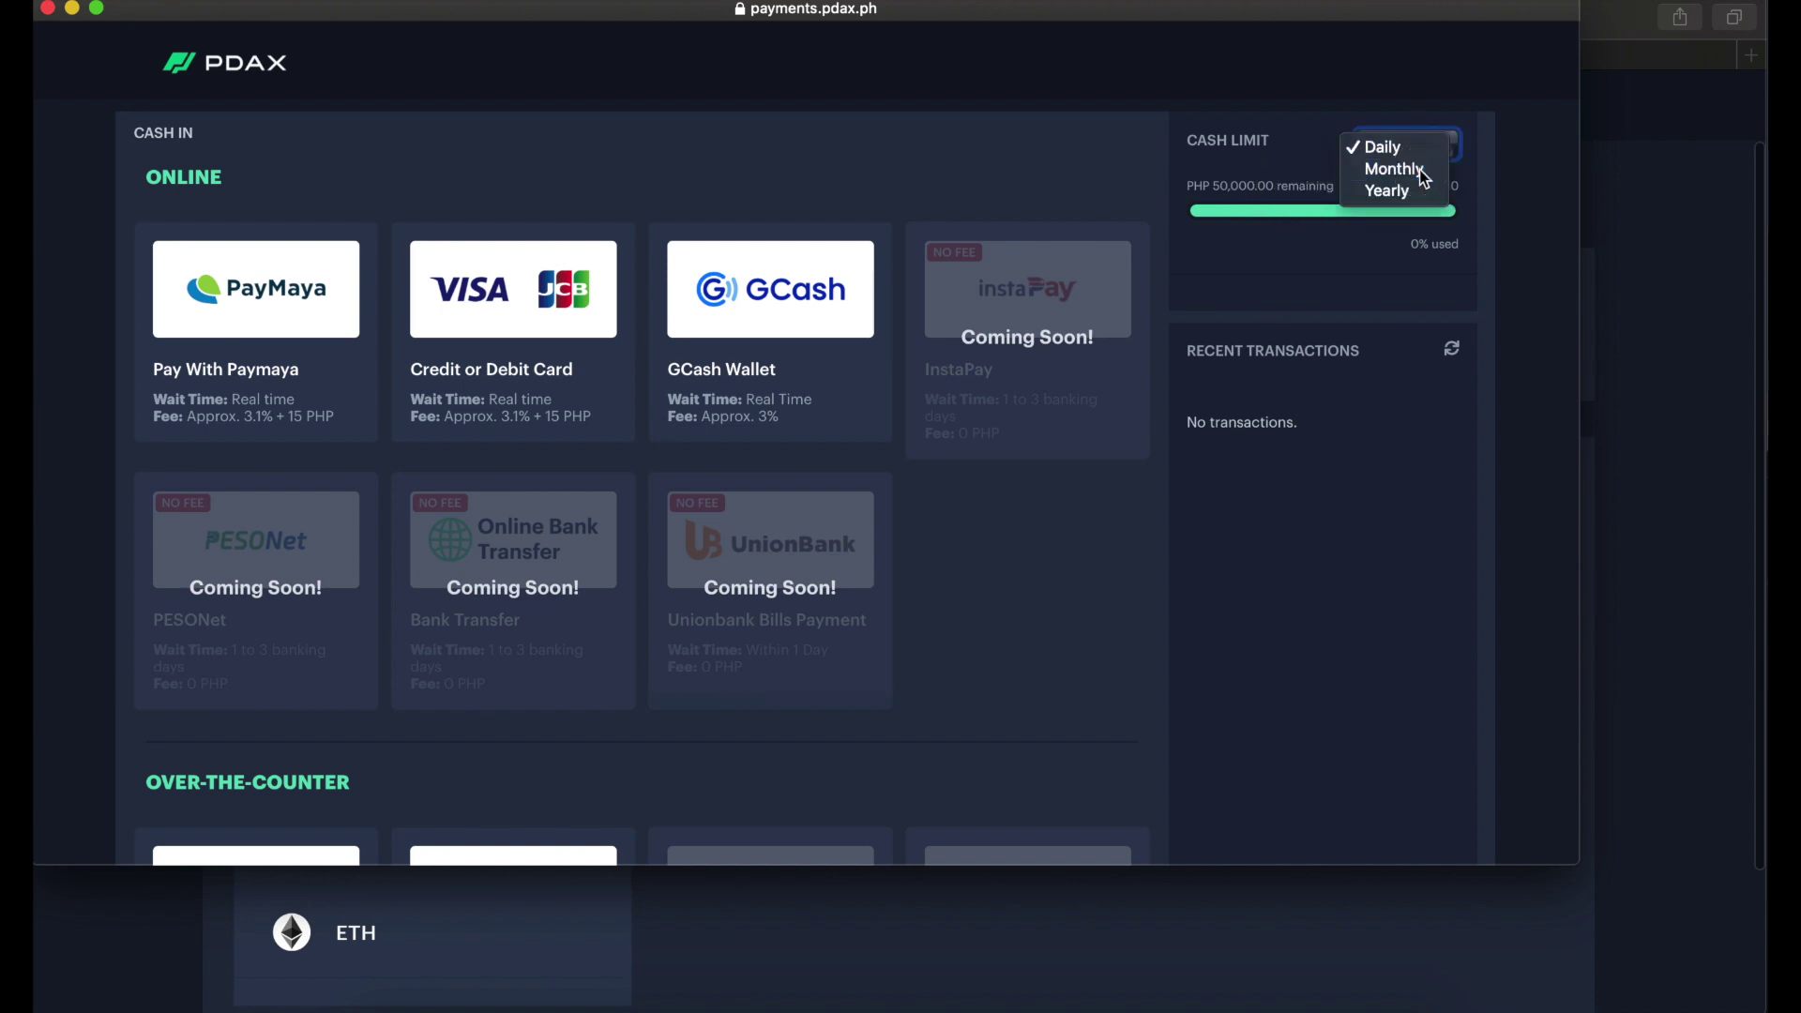
{"action": "left_click", "coordinate": [1419, 169]}
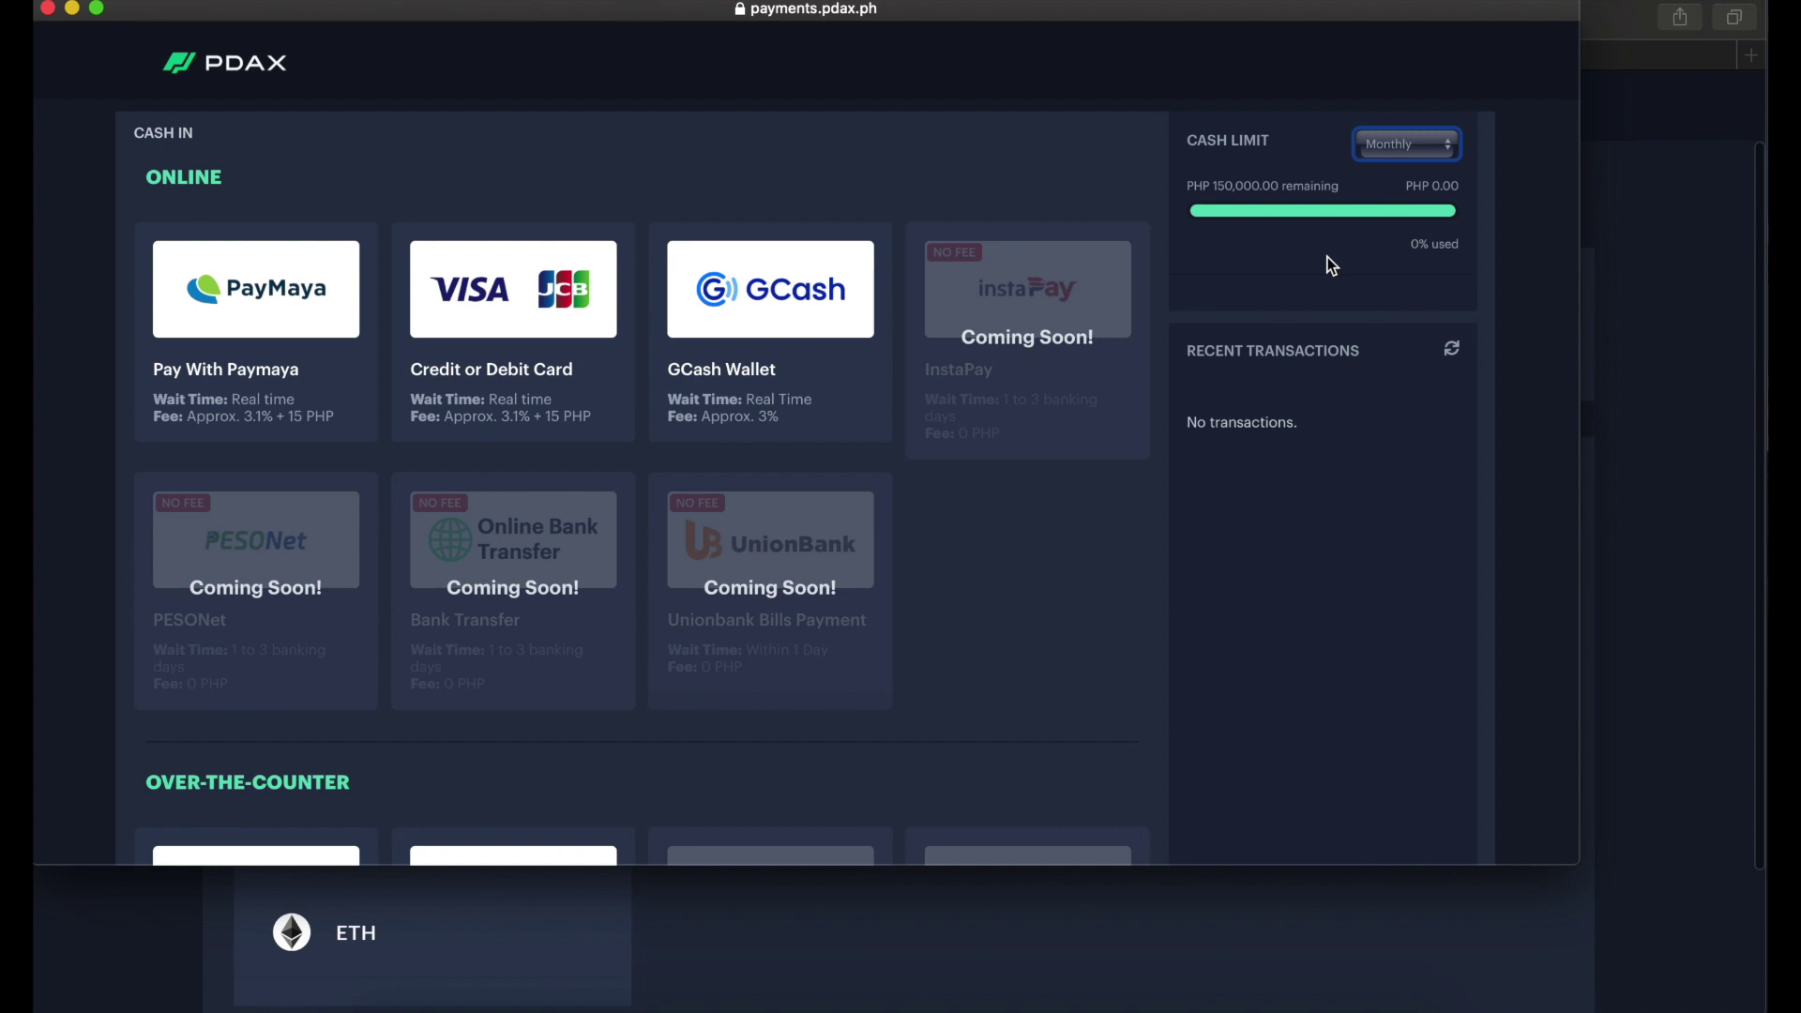
{"action": "left_click", "coordinate": [1407, 145]}
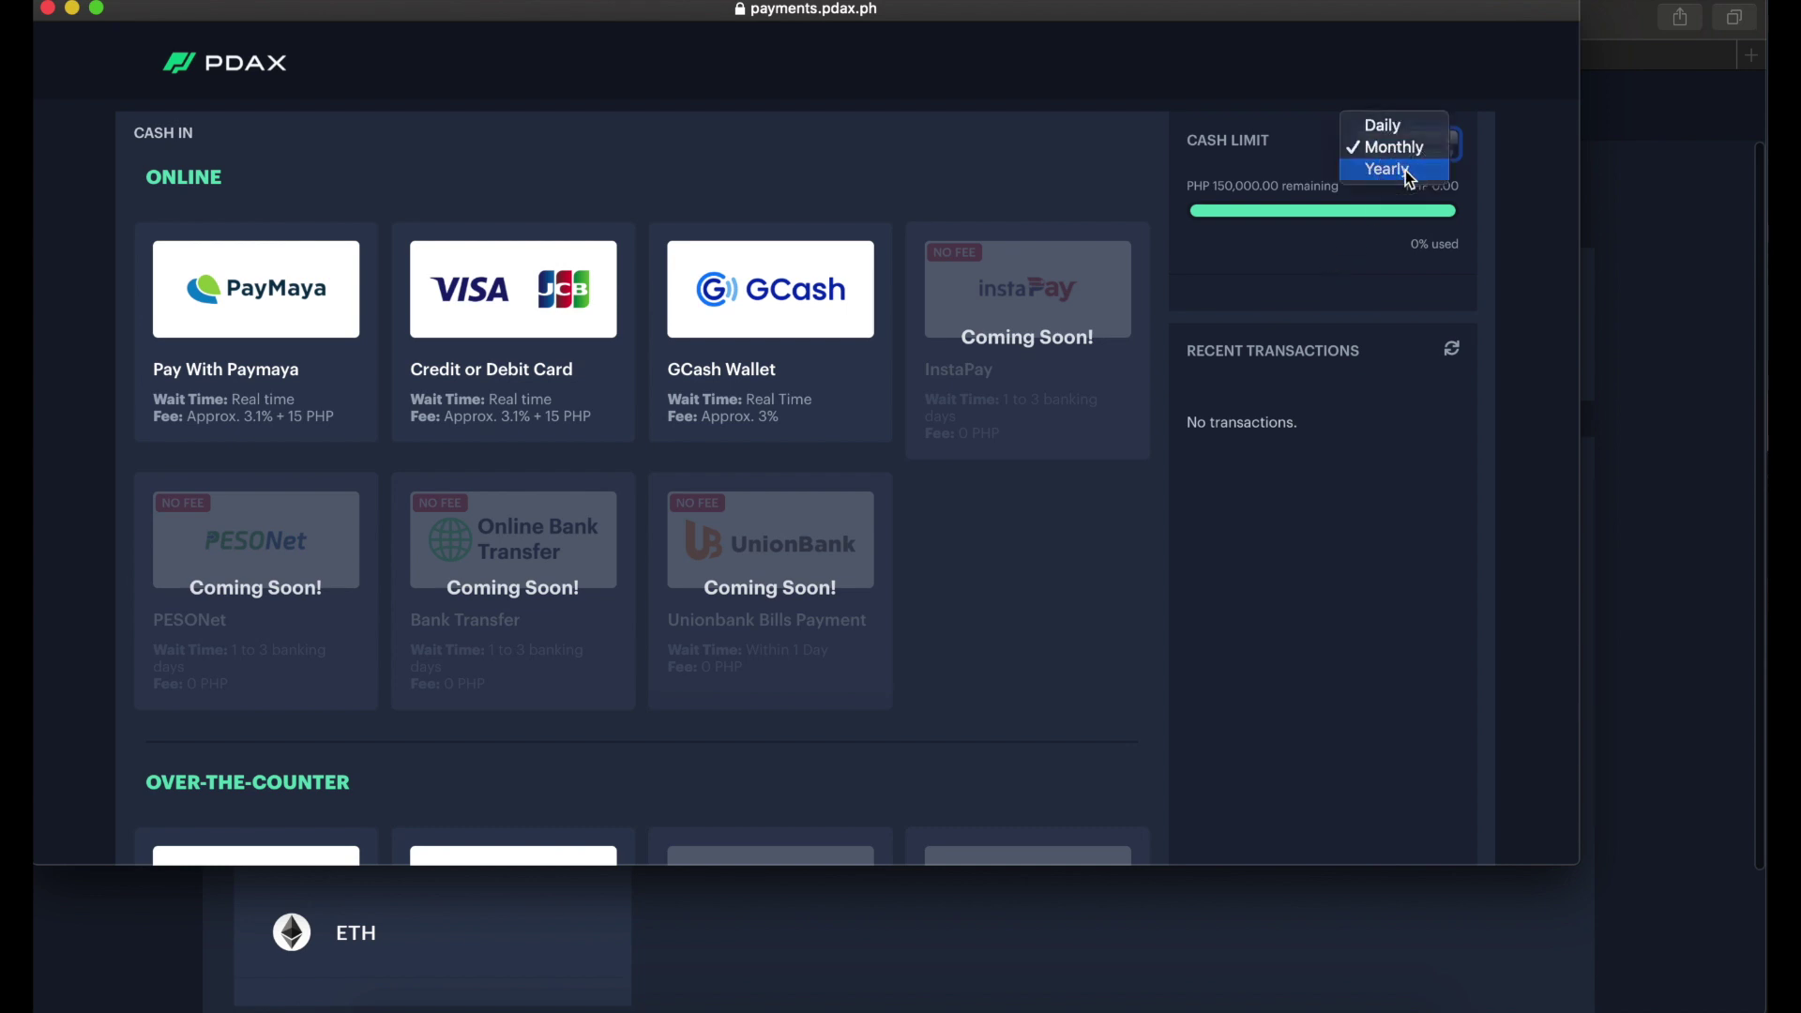
{"action": "left_click", "coordinate": [1405, 170]}
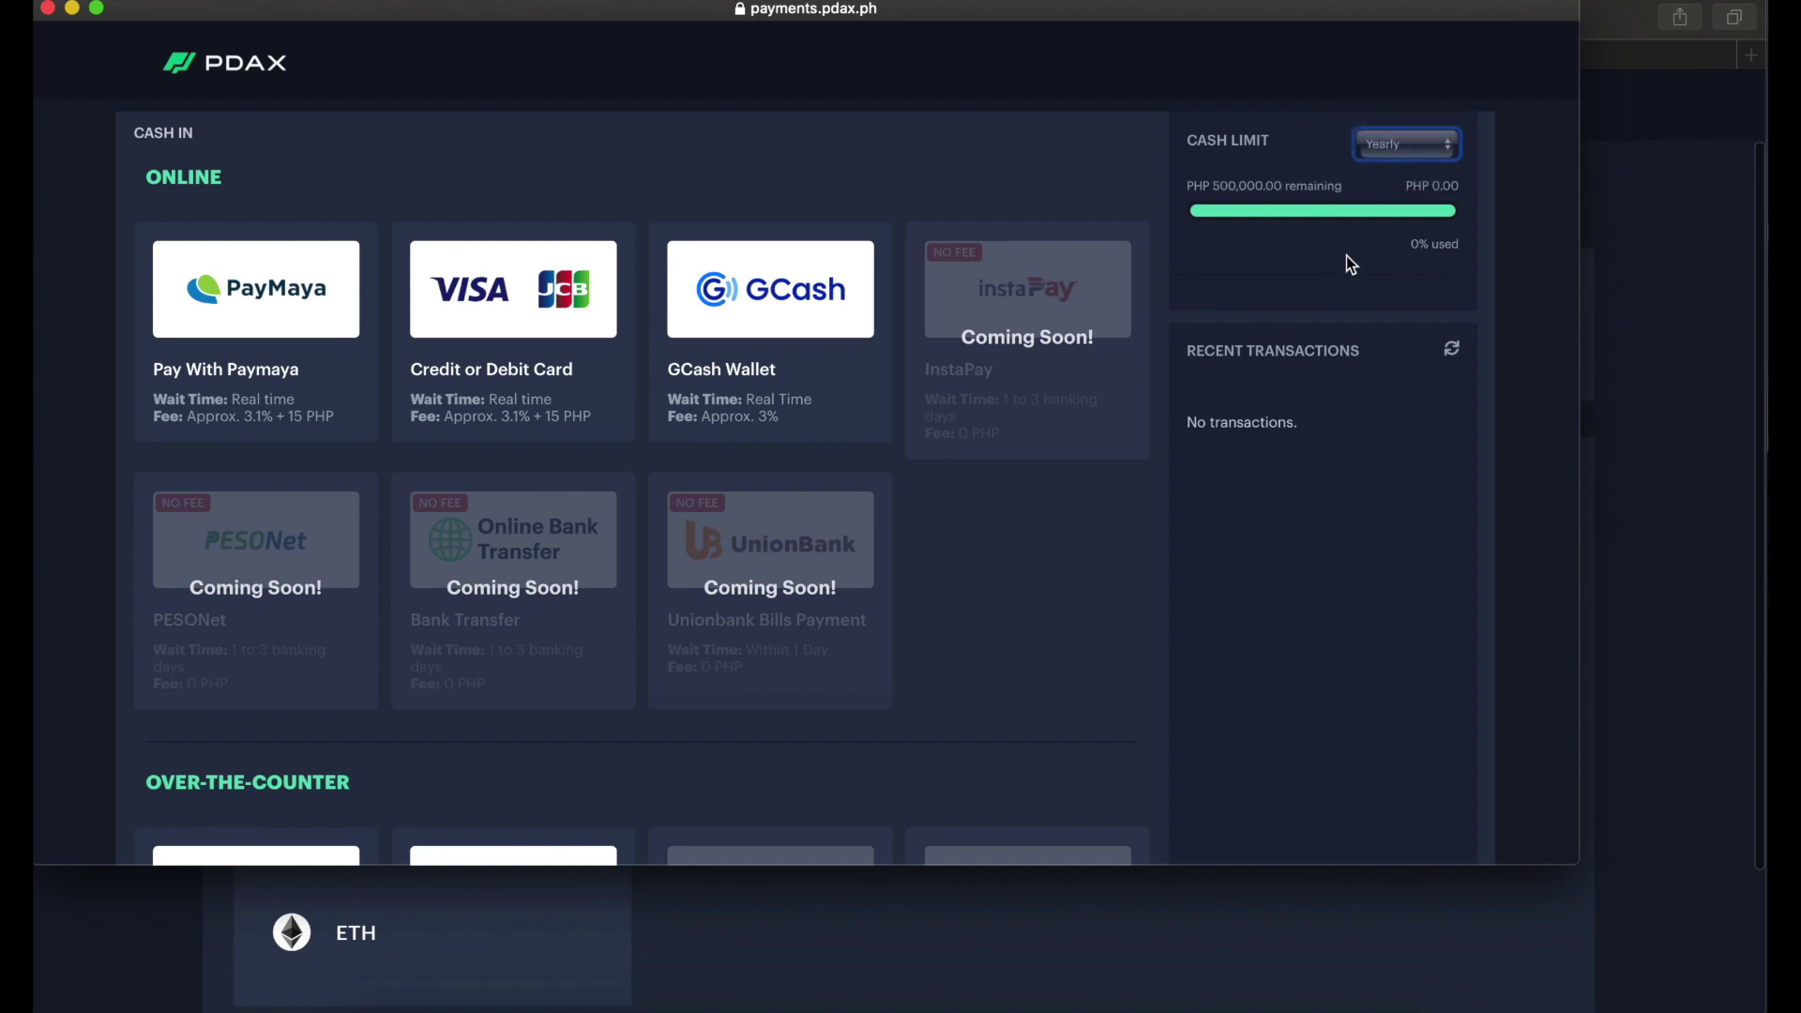
{"action": "left_click", "coordinate": [1402, 145]}
{"action": "left_click", "coordinate": [1402, 109]}
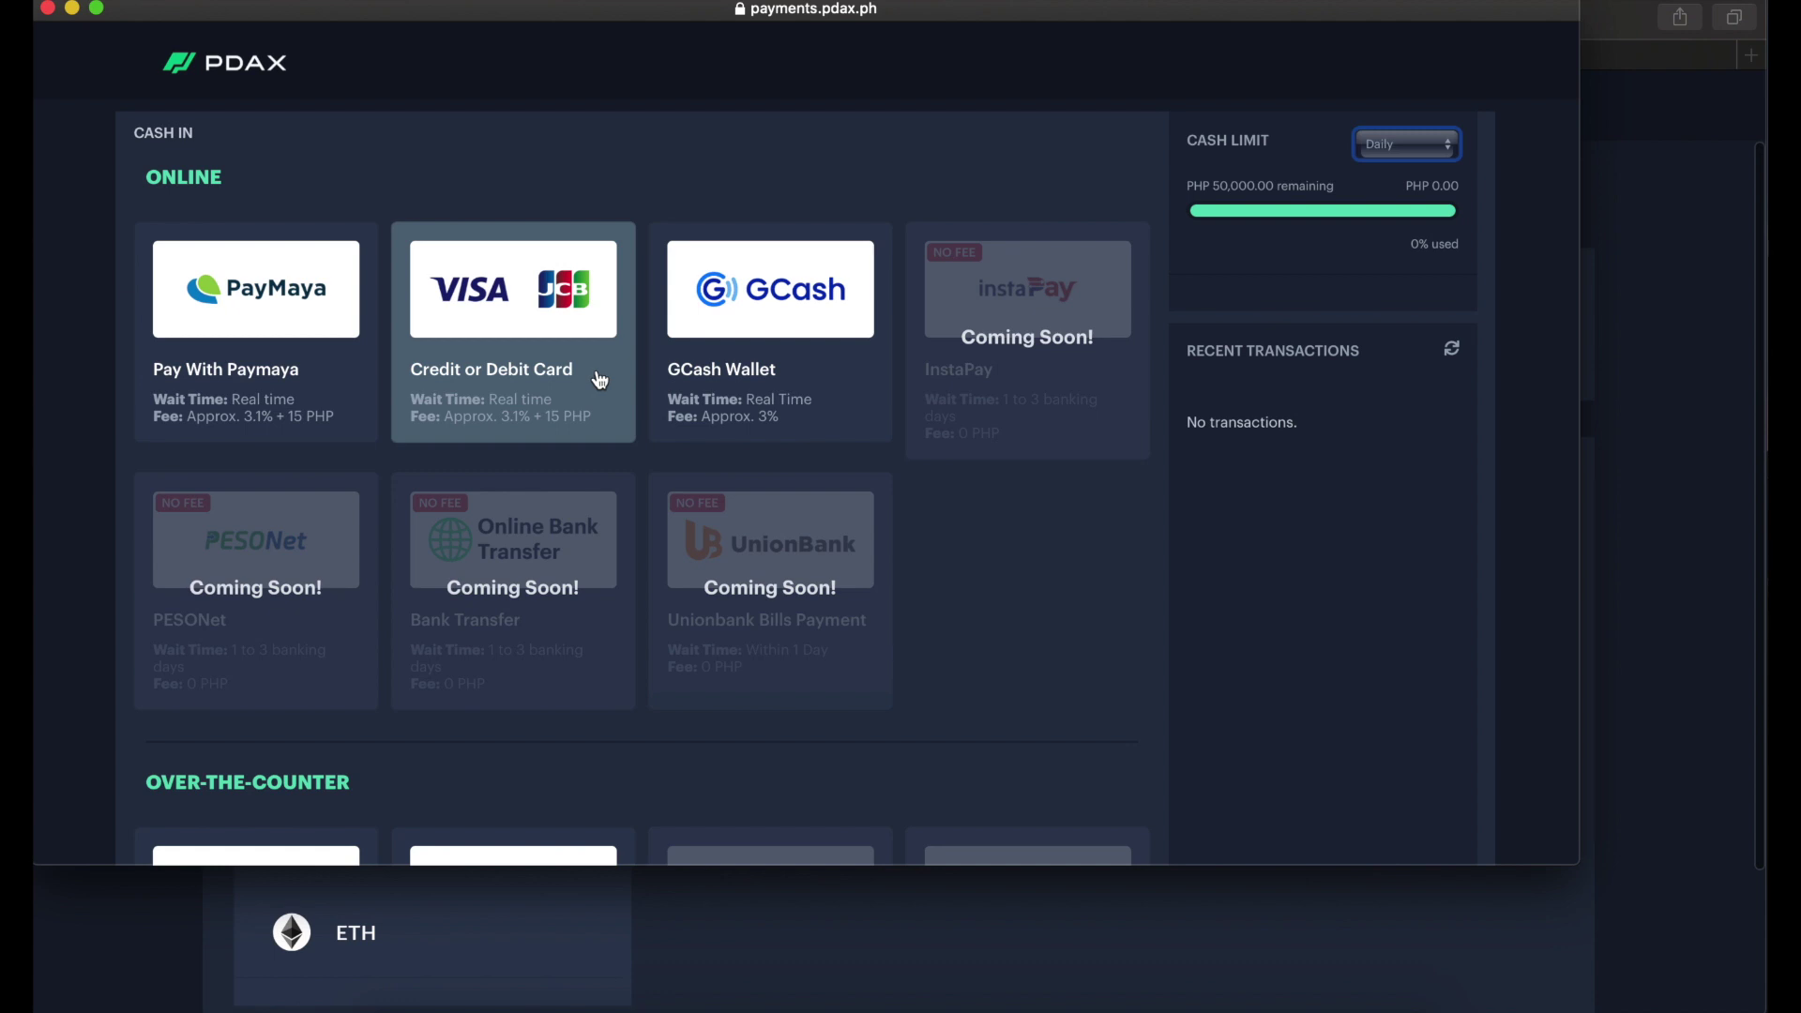
{"action": "left_click", "coordinate": [47, 7]}
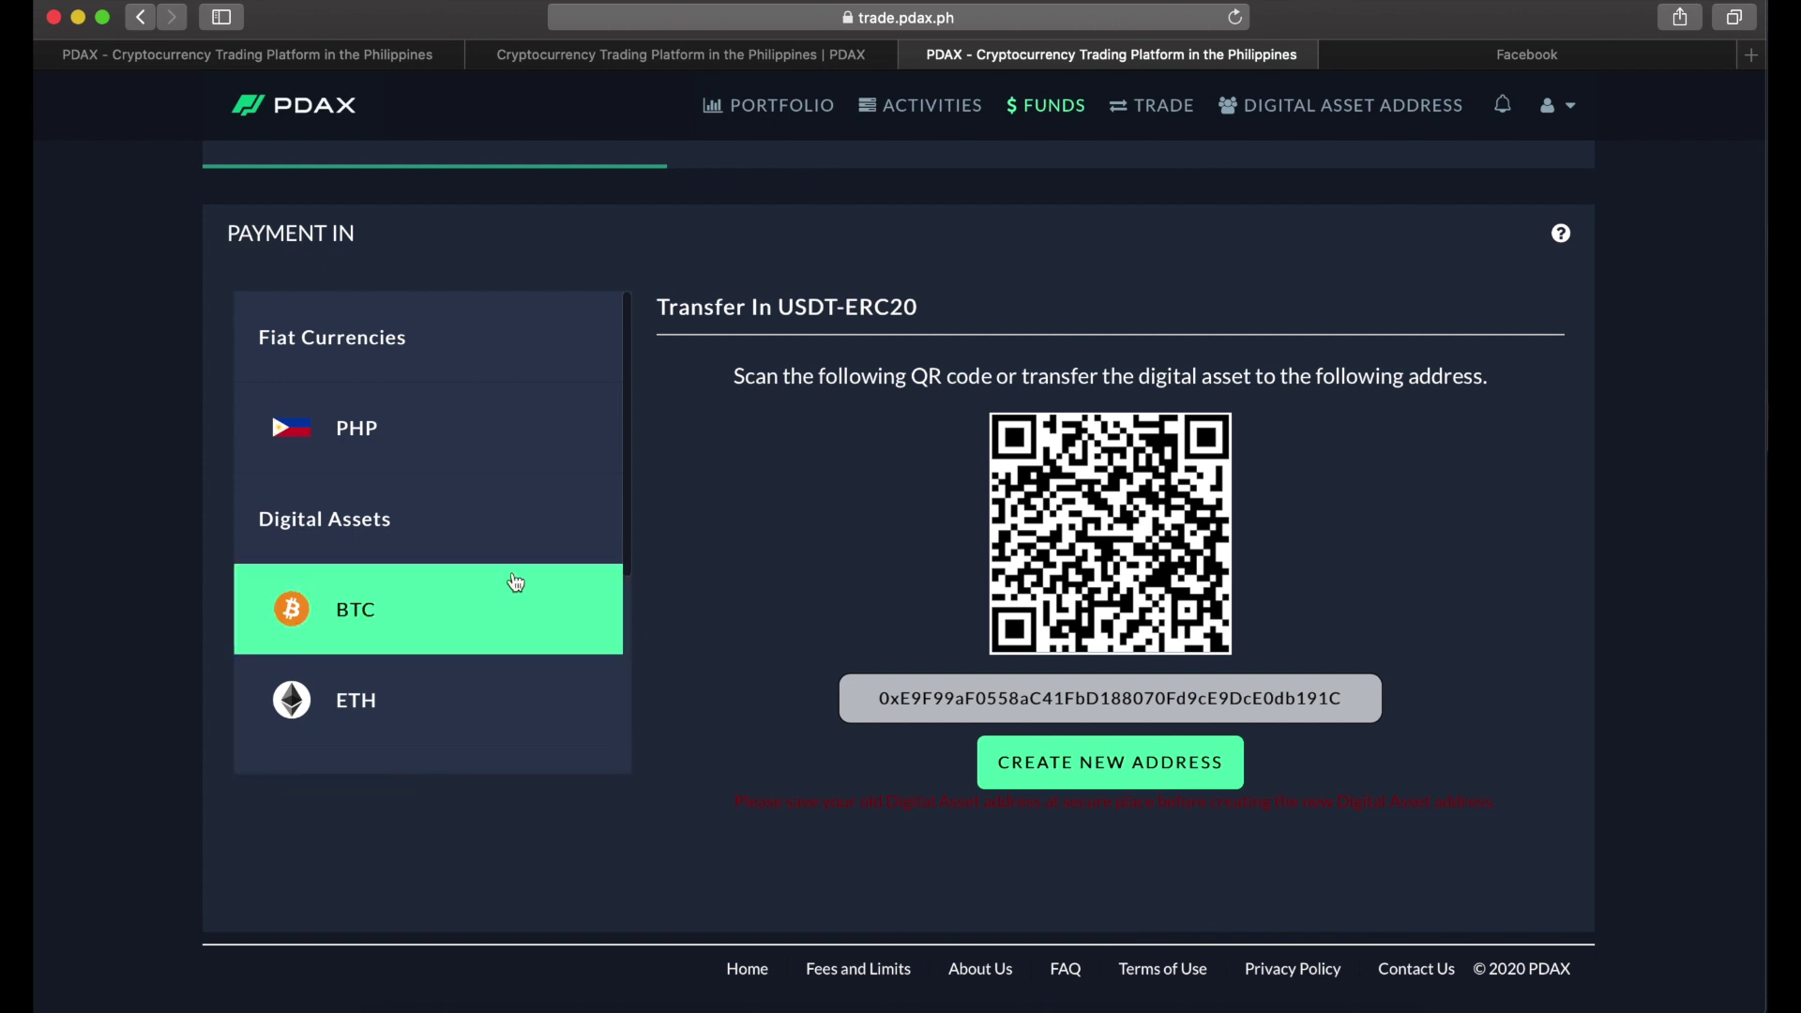
Step through the BTC, ETH, XRP, BCH and USDT-ERC20 deposit addresses in the Payment In list.
{"action": "left_click", "coordinate": [516, 626]}
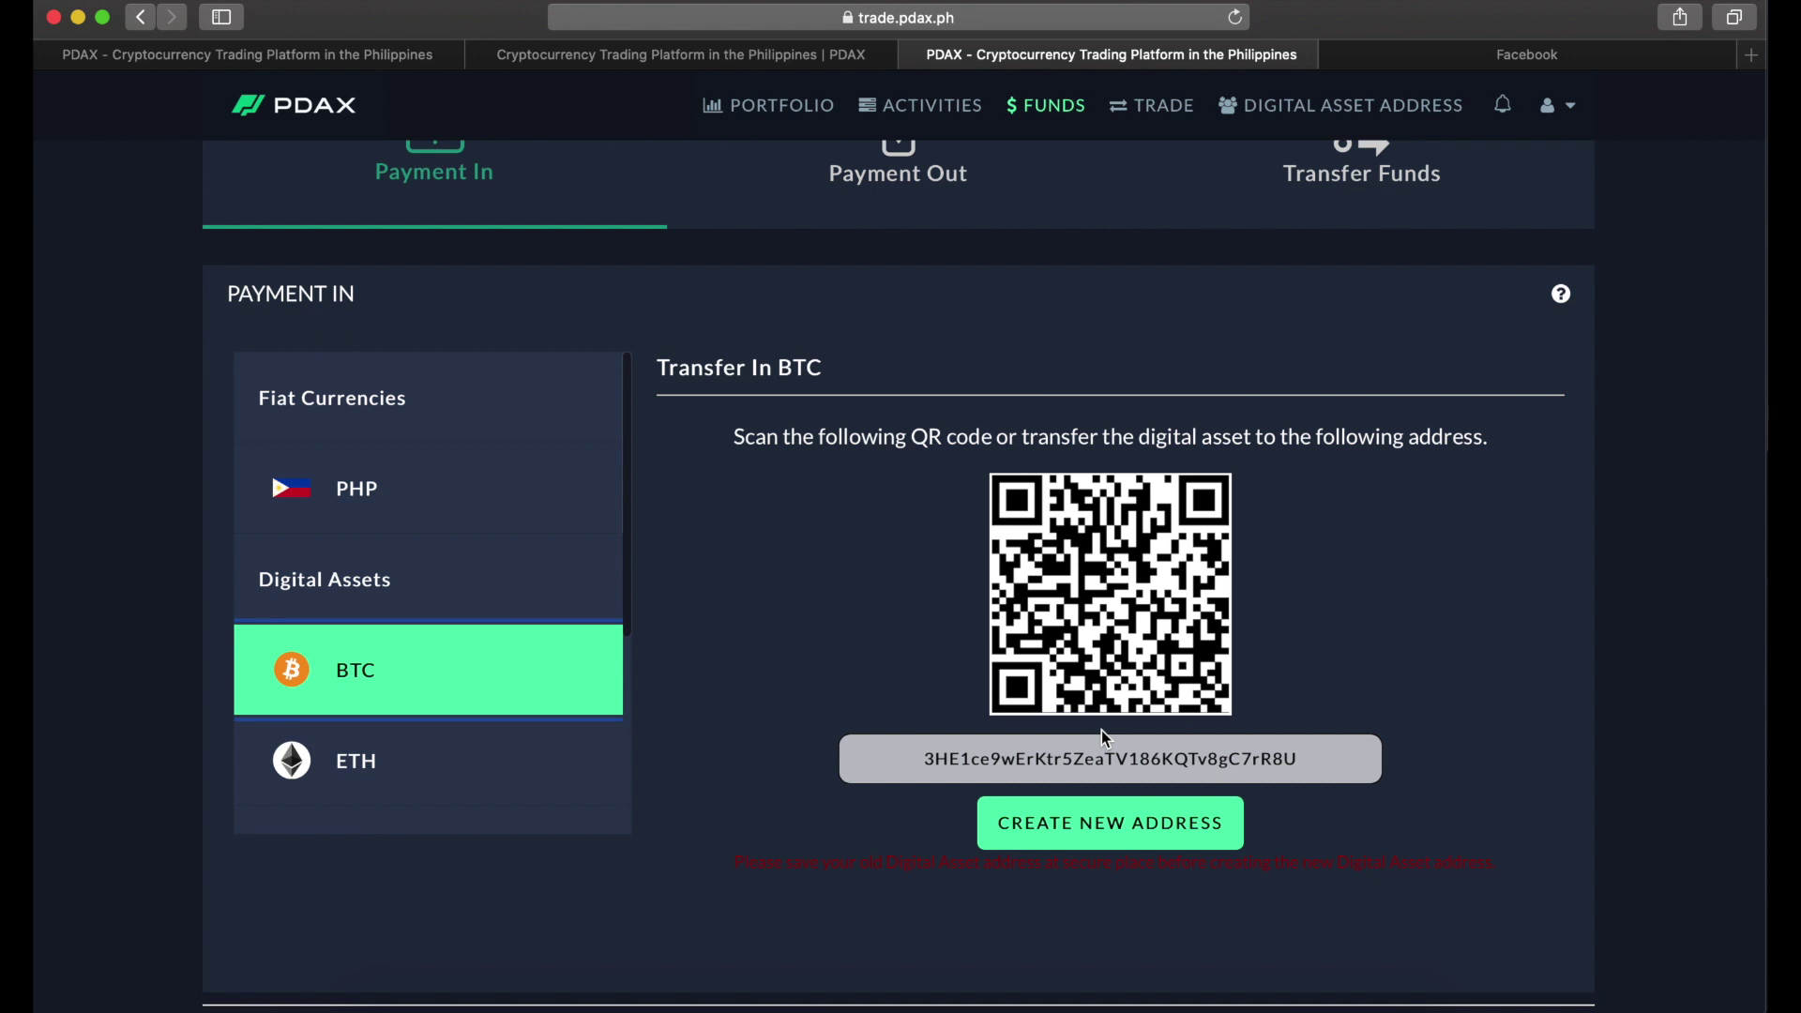
{"action": "scroll", "coordinate": [434, 656], "scroll_direction": "down", "scroll_amount": 3}
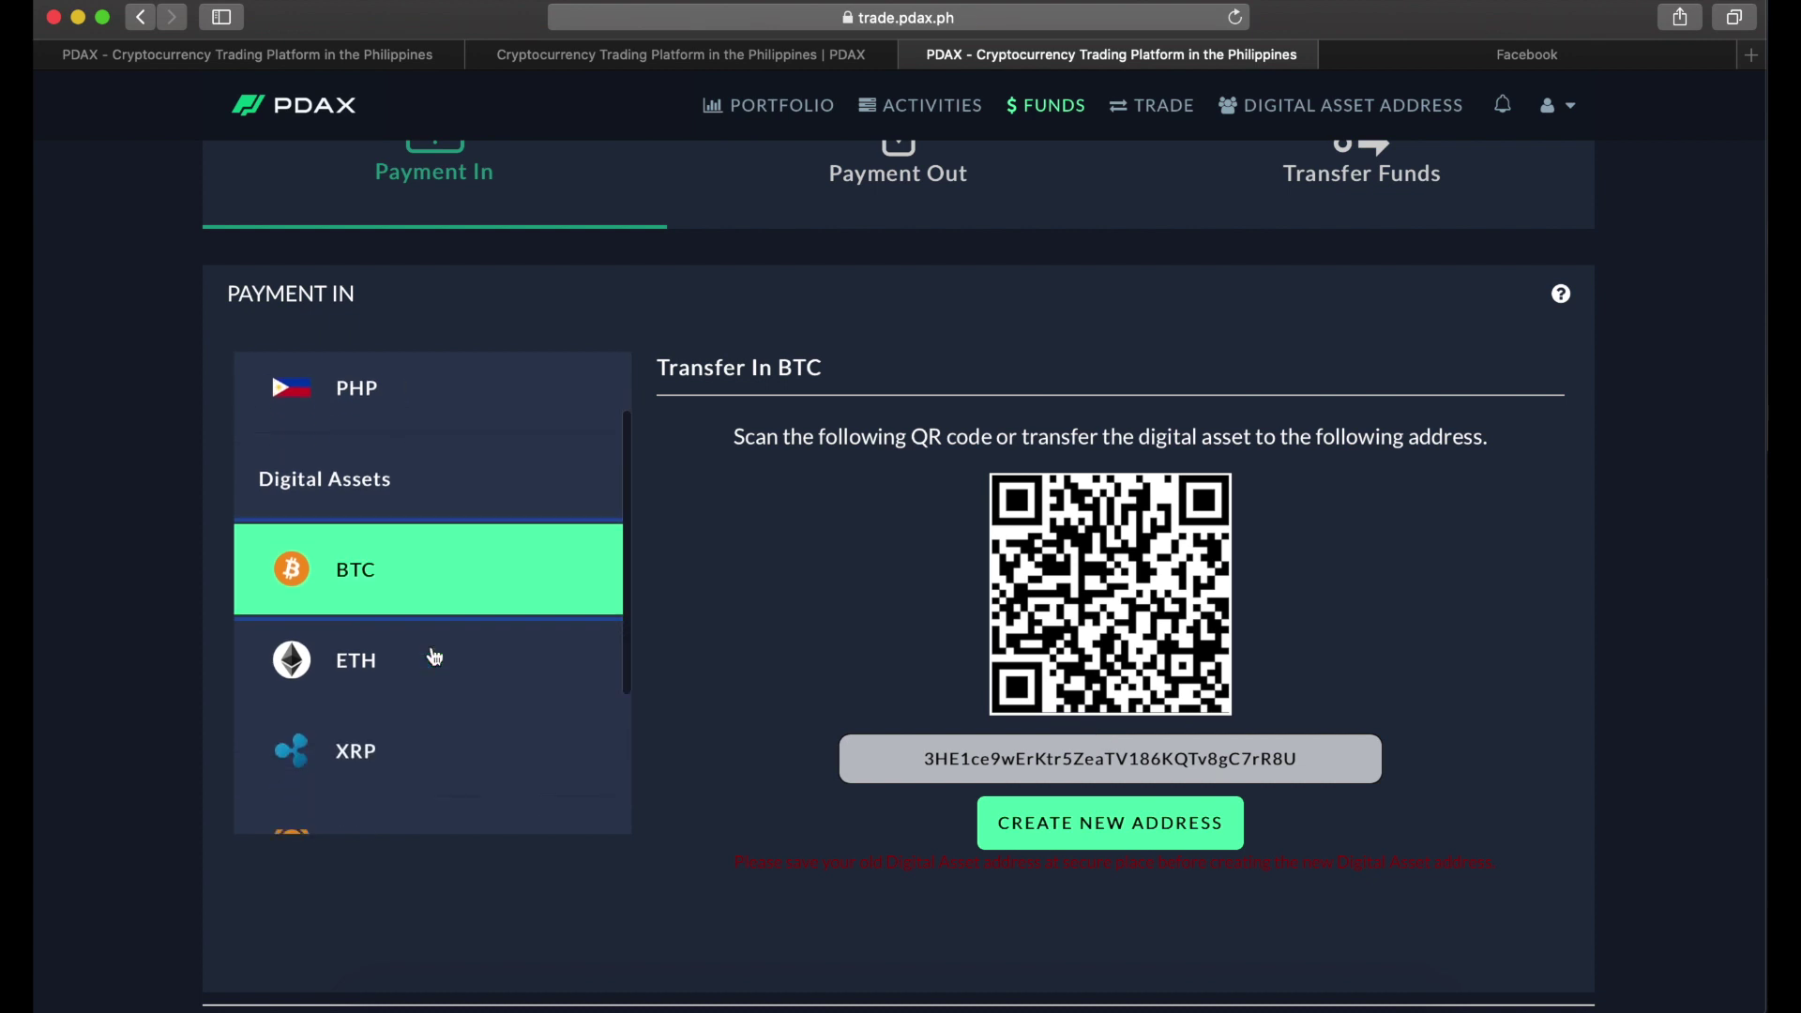
{"action": "left_click", "coordinate": [436, 607]}
{"action": "left_click", "coordinate": [453, 689]}
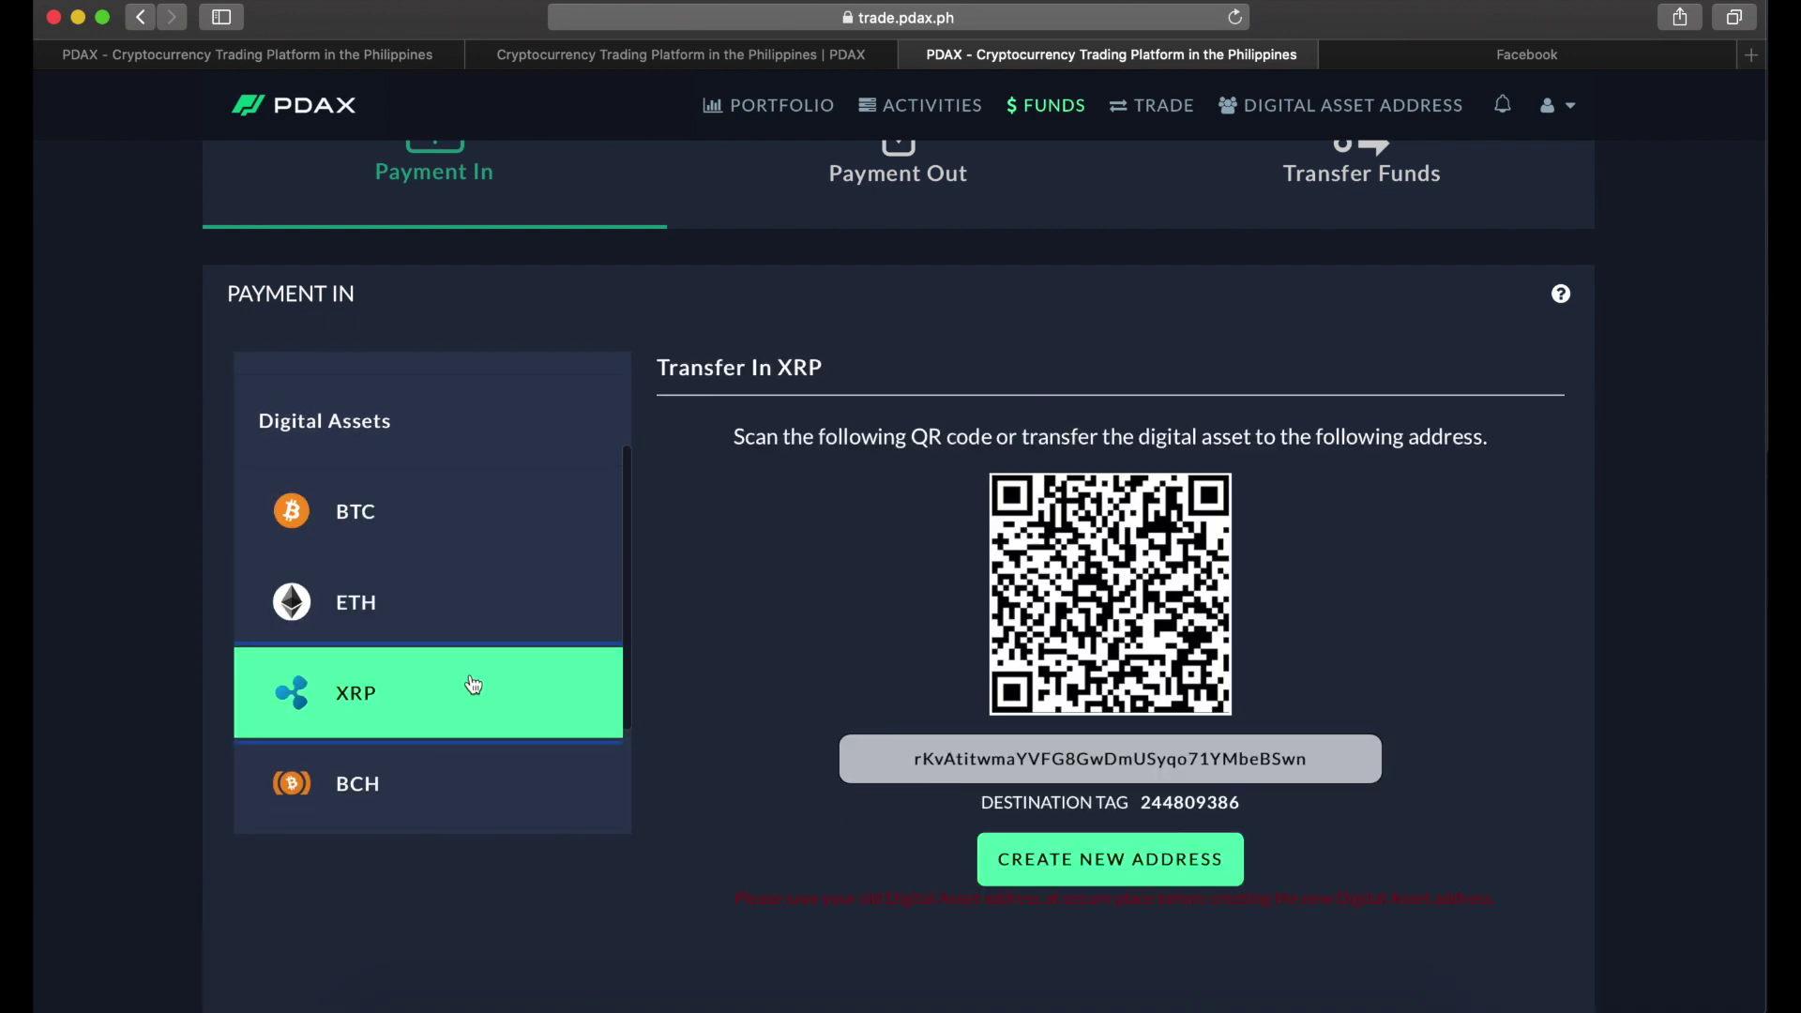
{"action": "scroll", "coordinate": [461, 691], "scroll_direction": "down", "scroll_amount": 2}
{"action": "left_click", "coordinate": [466, 684]}
{"action": "scroll", "coordinate": [462, 756], "scroll_direction": "down", "scroll_amount": 1}
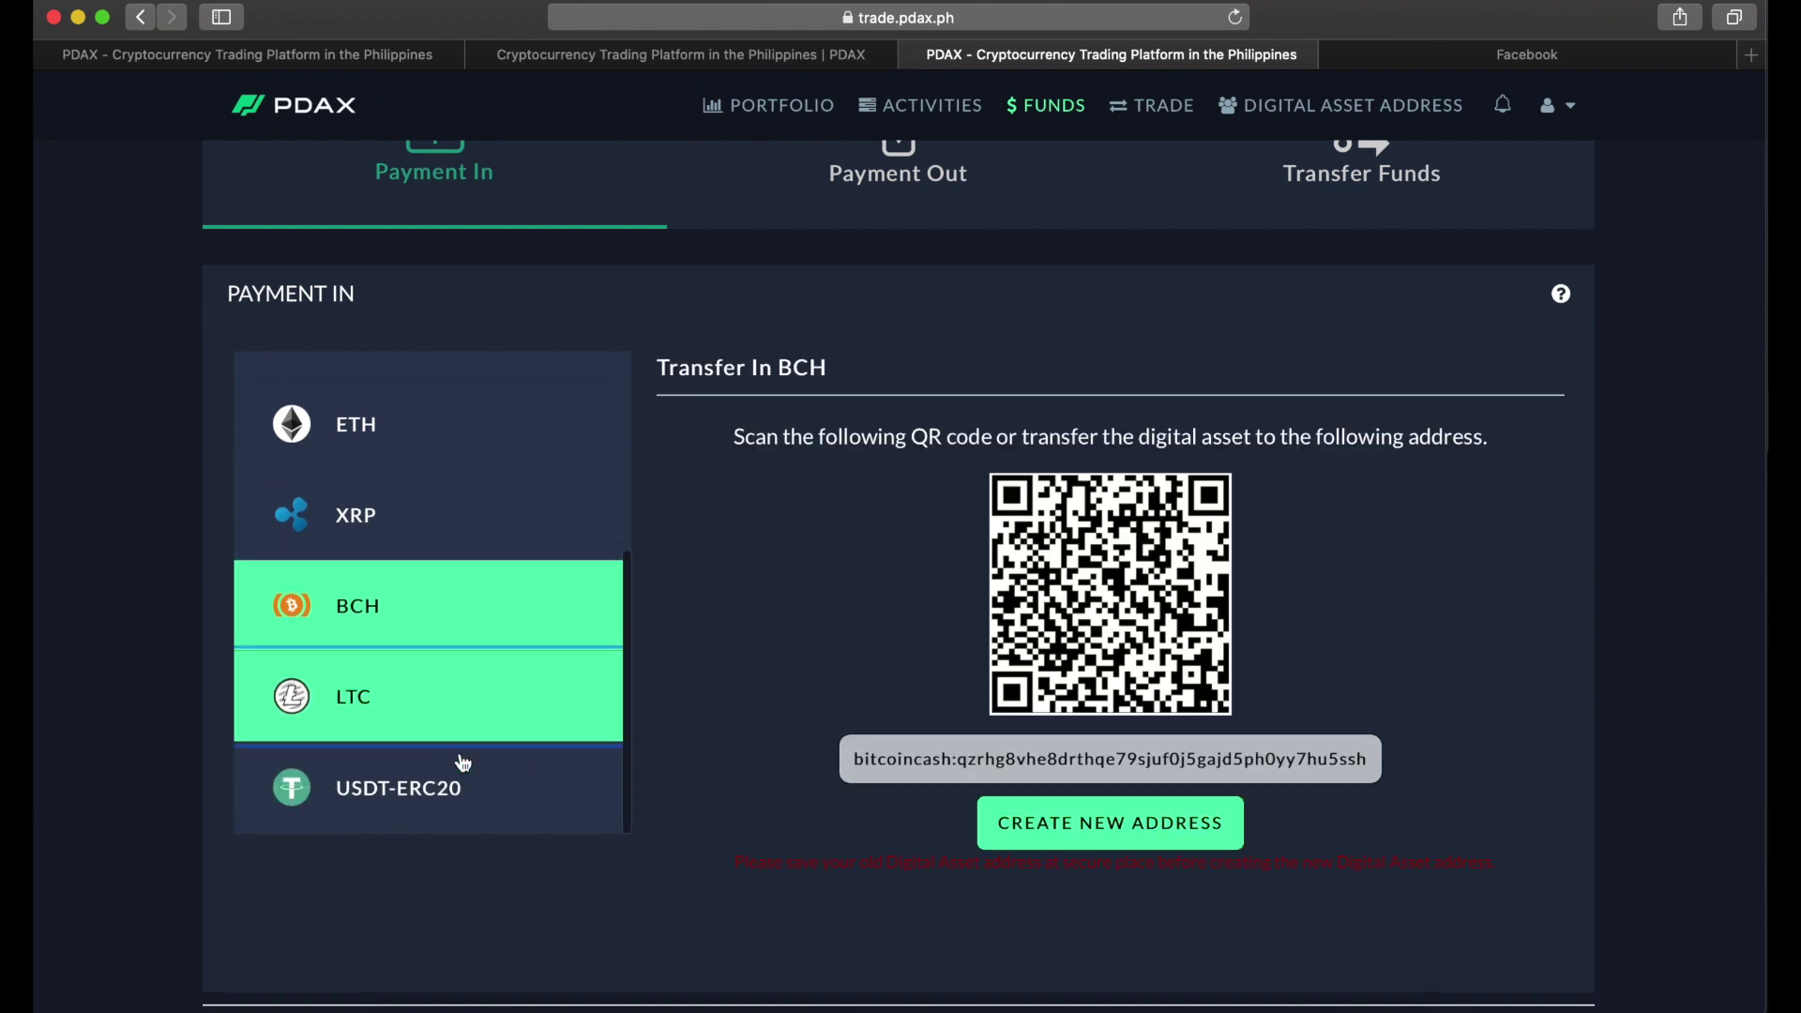
{"action": "left_click", "coordinate": [481, 786]}
{"action": "scroll", "coordinate": [503, 704], "scroll_direction": "up", "scroll_amount": 8}
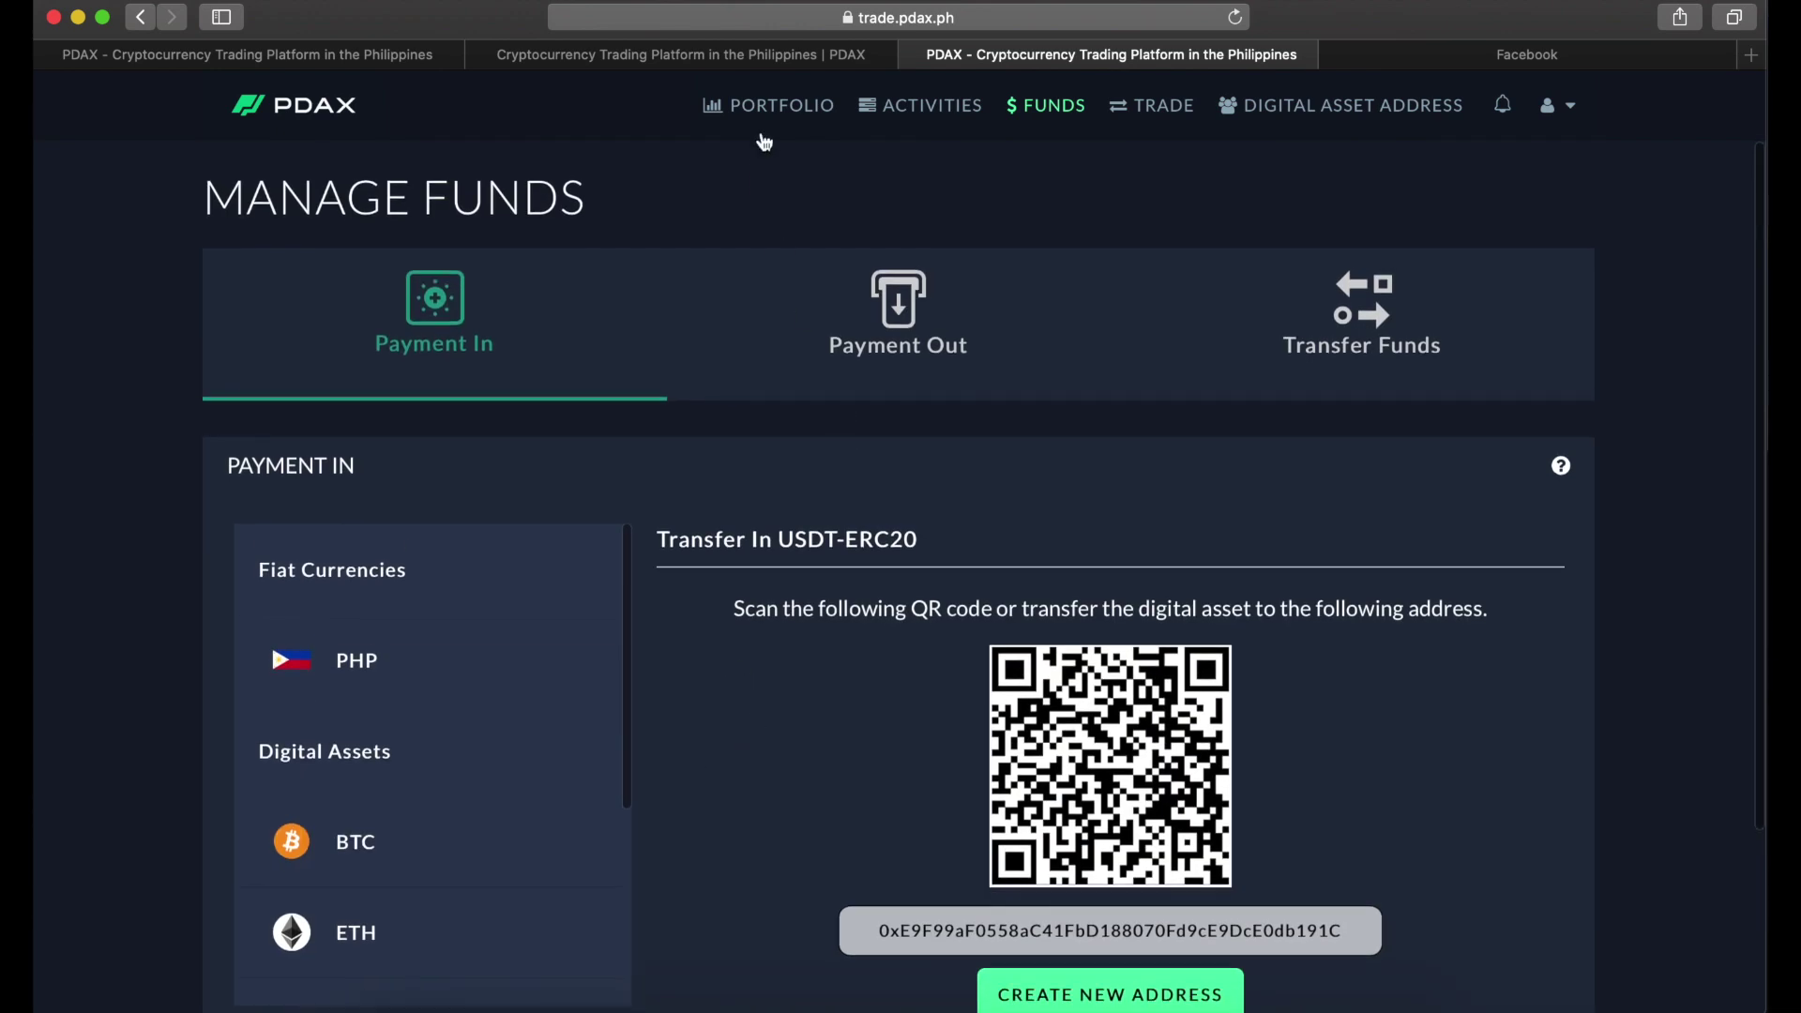
Return to PORTFOLIO and open the footer's Contact Us link in a new tab.
{"action": "left_click", "coordinate": [763, 111]}
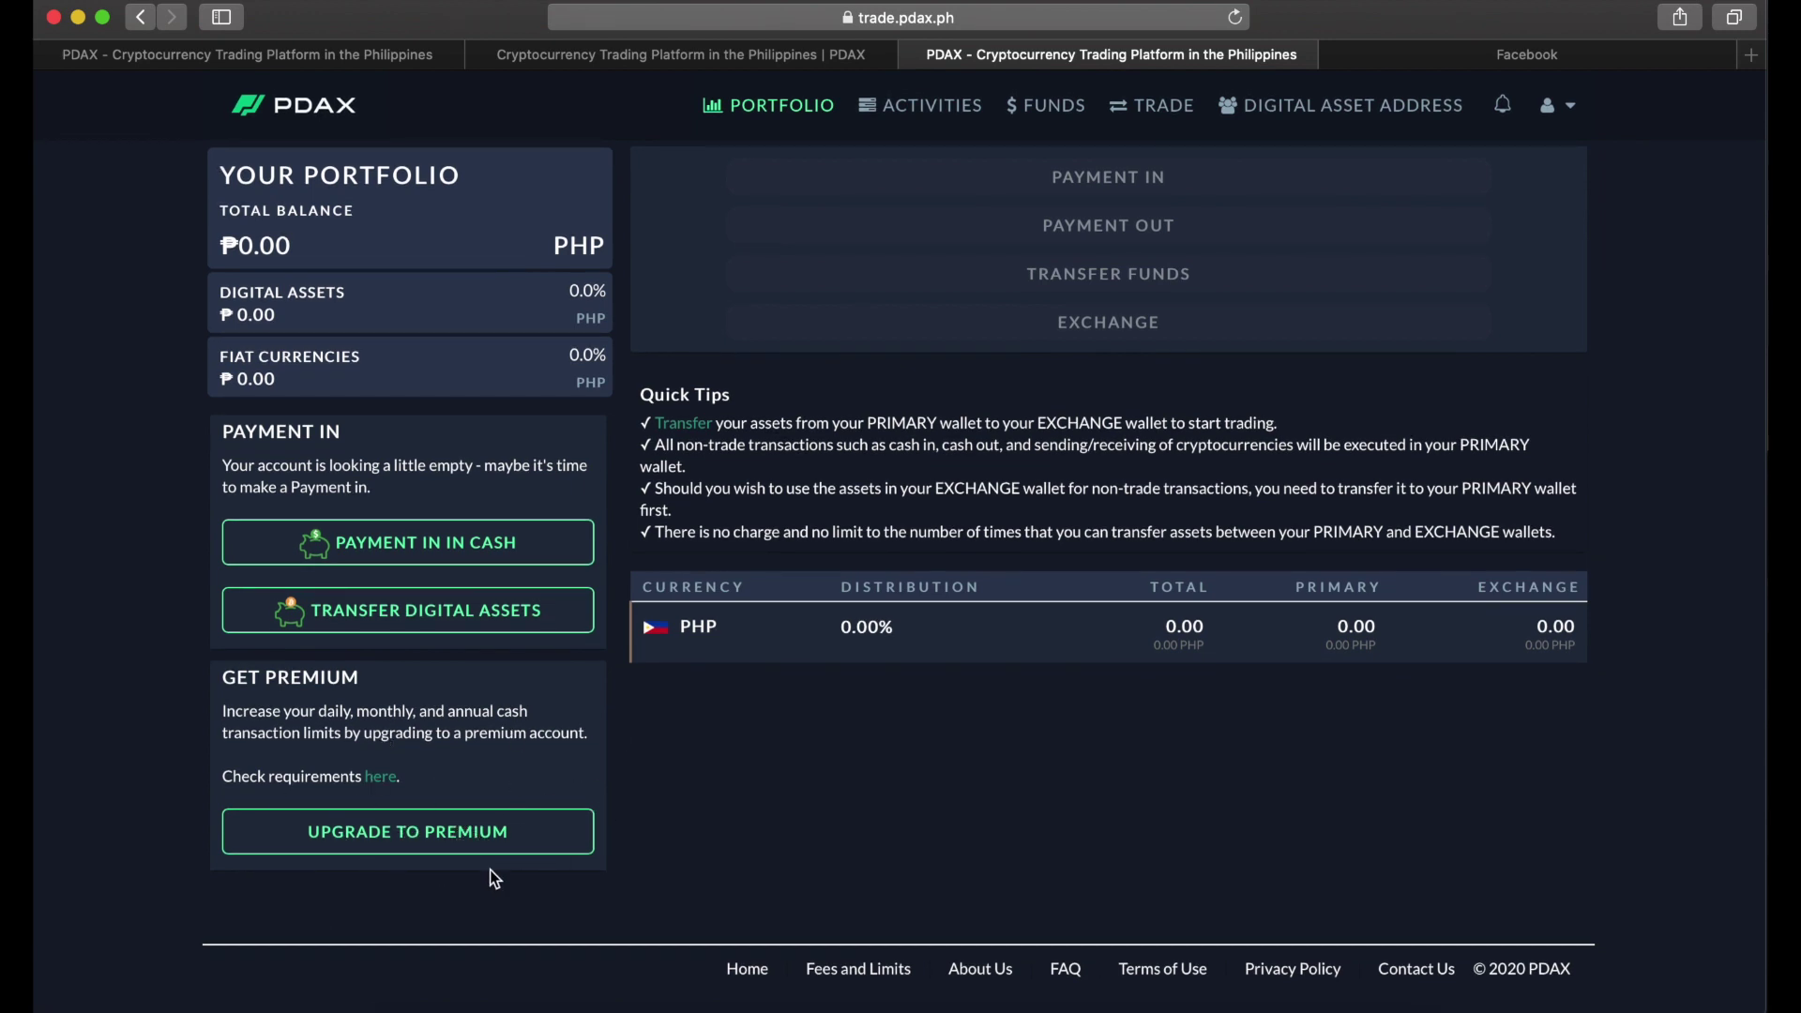
{"action": "left_click", "coordinate": [448, 852]}
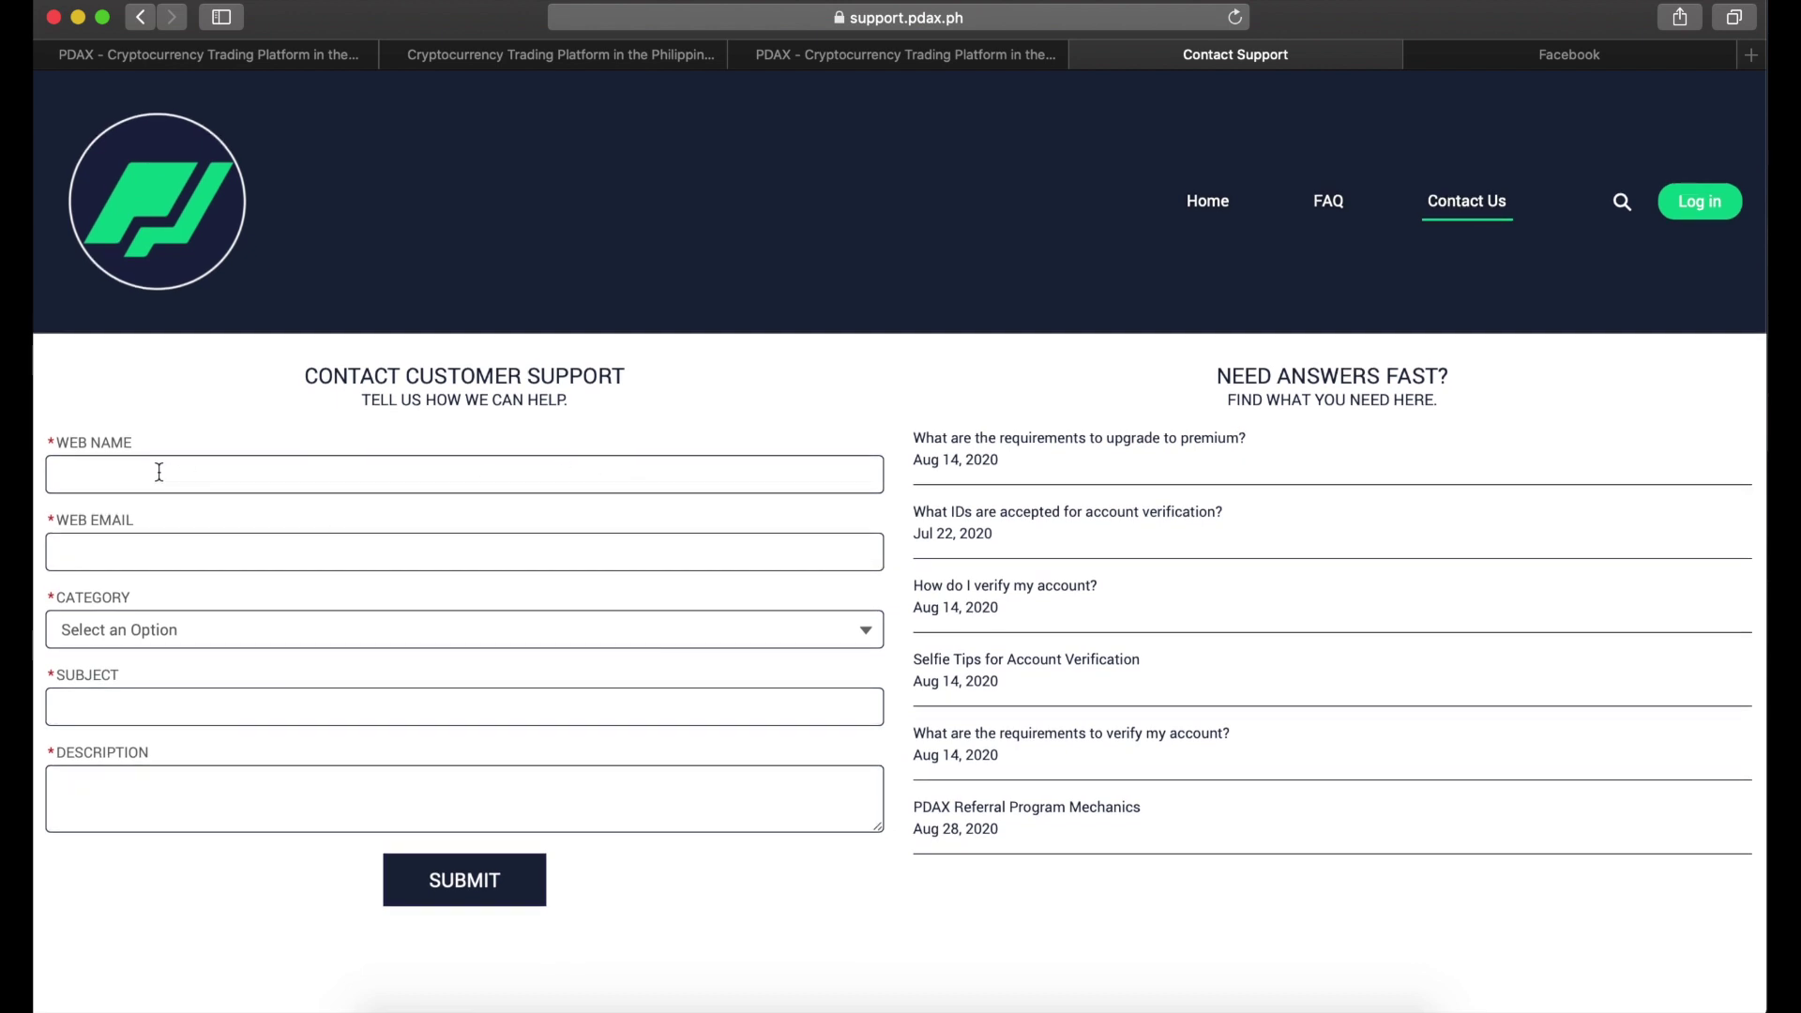
Pick Account Upgrade as the support category, then return to the PDAX portfolio tab.
{"action": "left_click", "coordinate": [201, 638]}
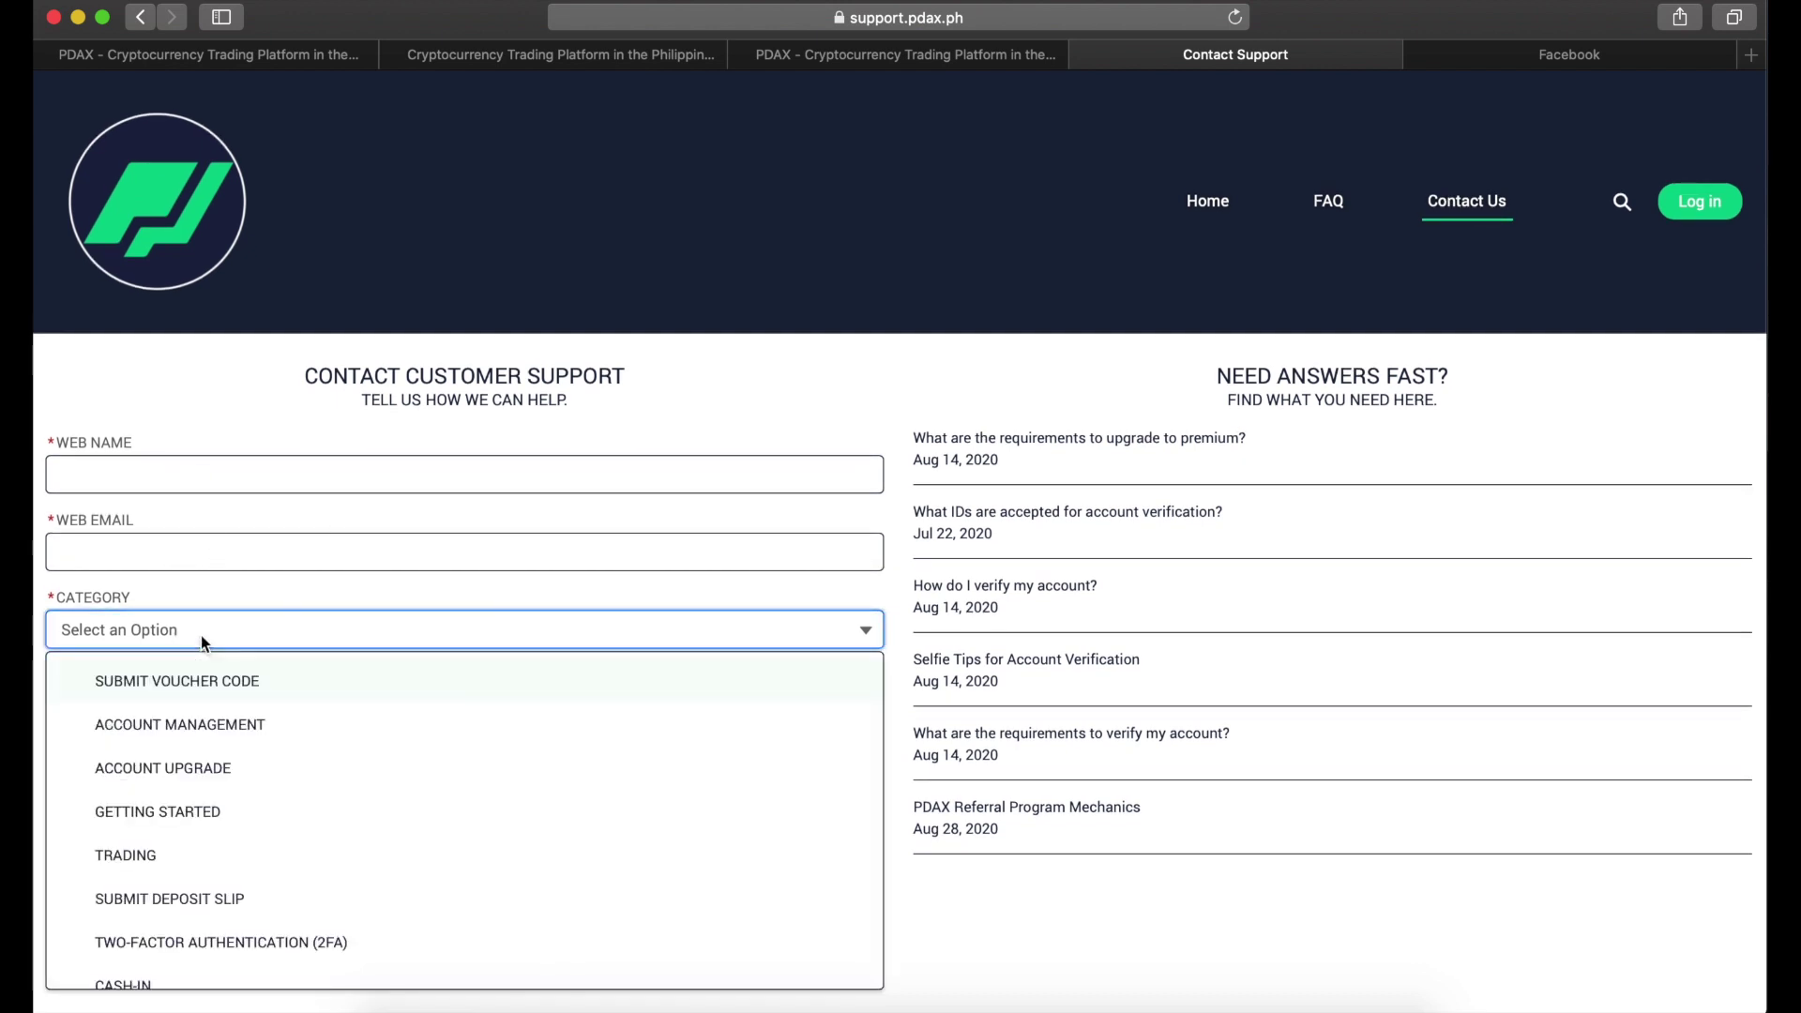
{"action": "left_click", "coordinate": [213, 776]}
{"action": "left_click", "coordinate": [277, 705]}
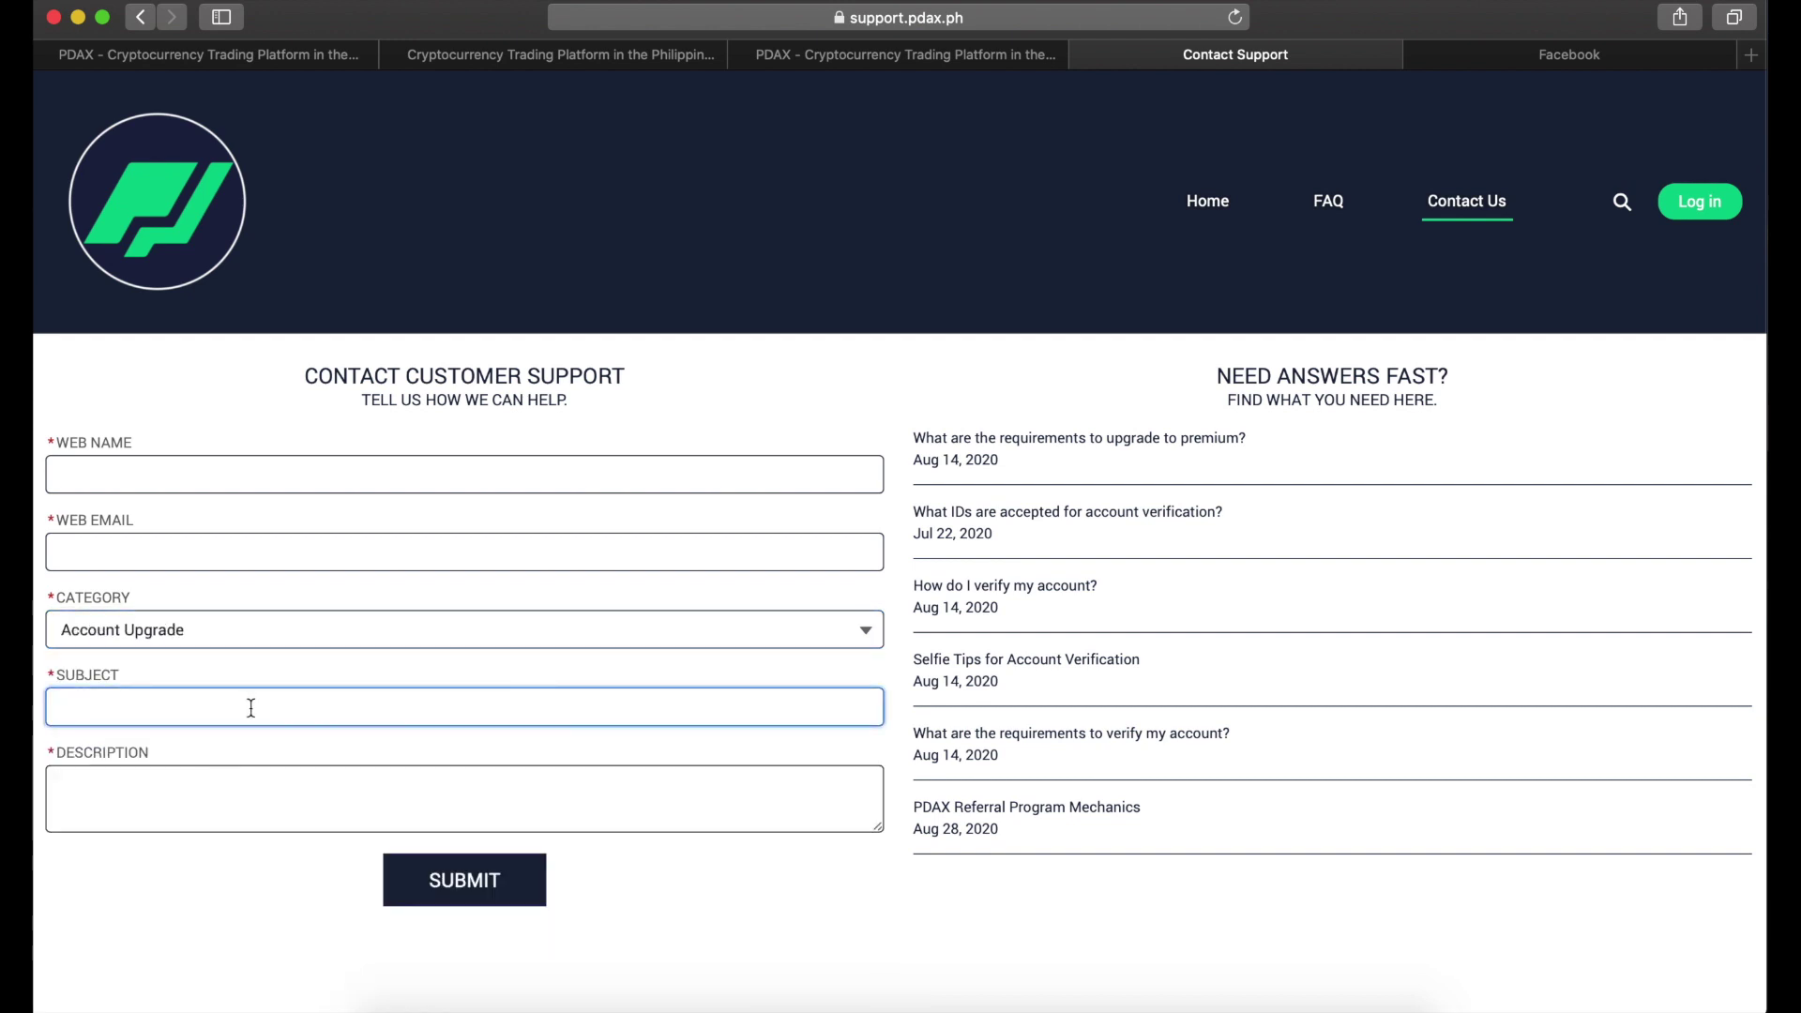
{"action": "left_click", "coordinate": [186, 814]}
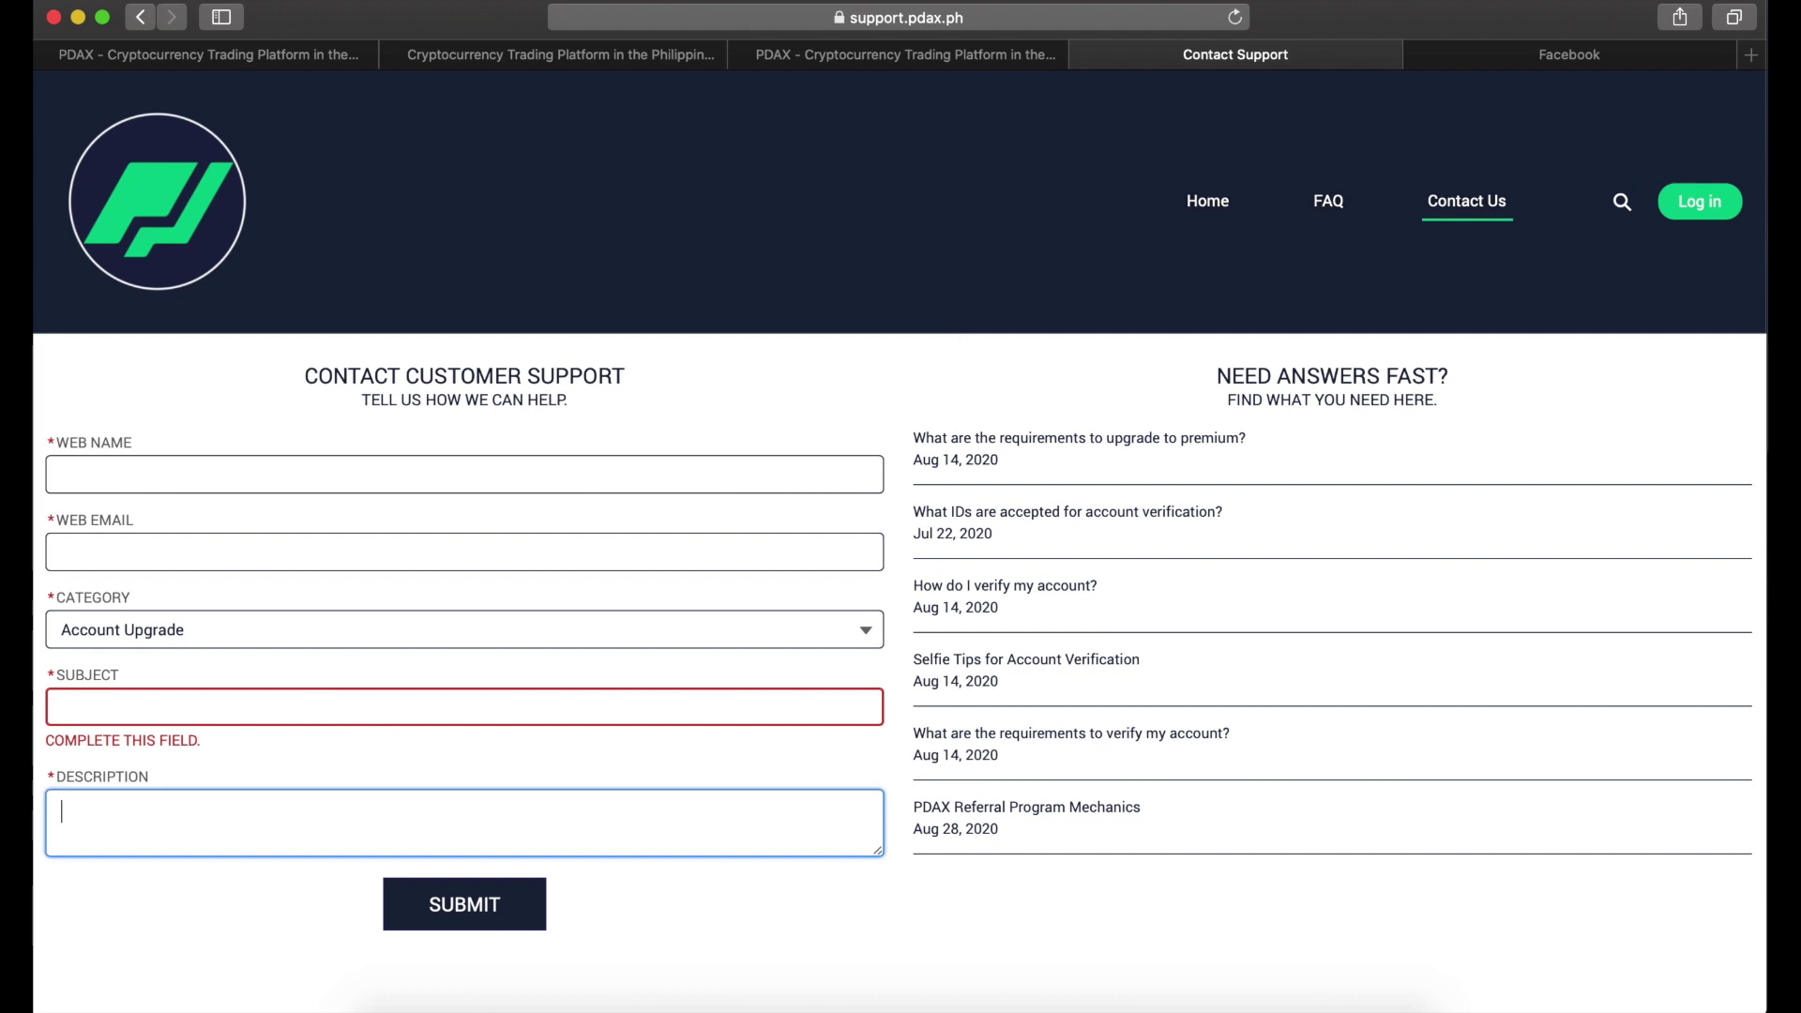
{"action": "left_click", "coordinate": [952, 53]}
{"action": "scroll", "coordinate": [877, 741], "scroll_direction": "down", "scroll_amount": 1}
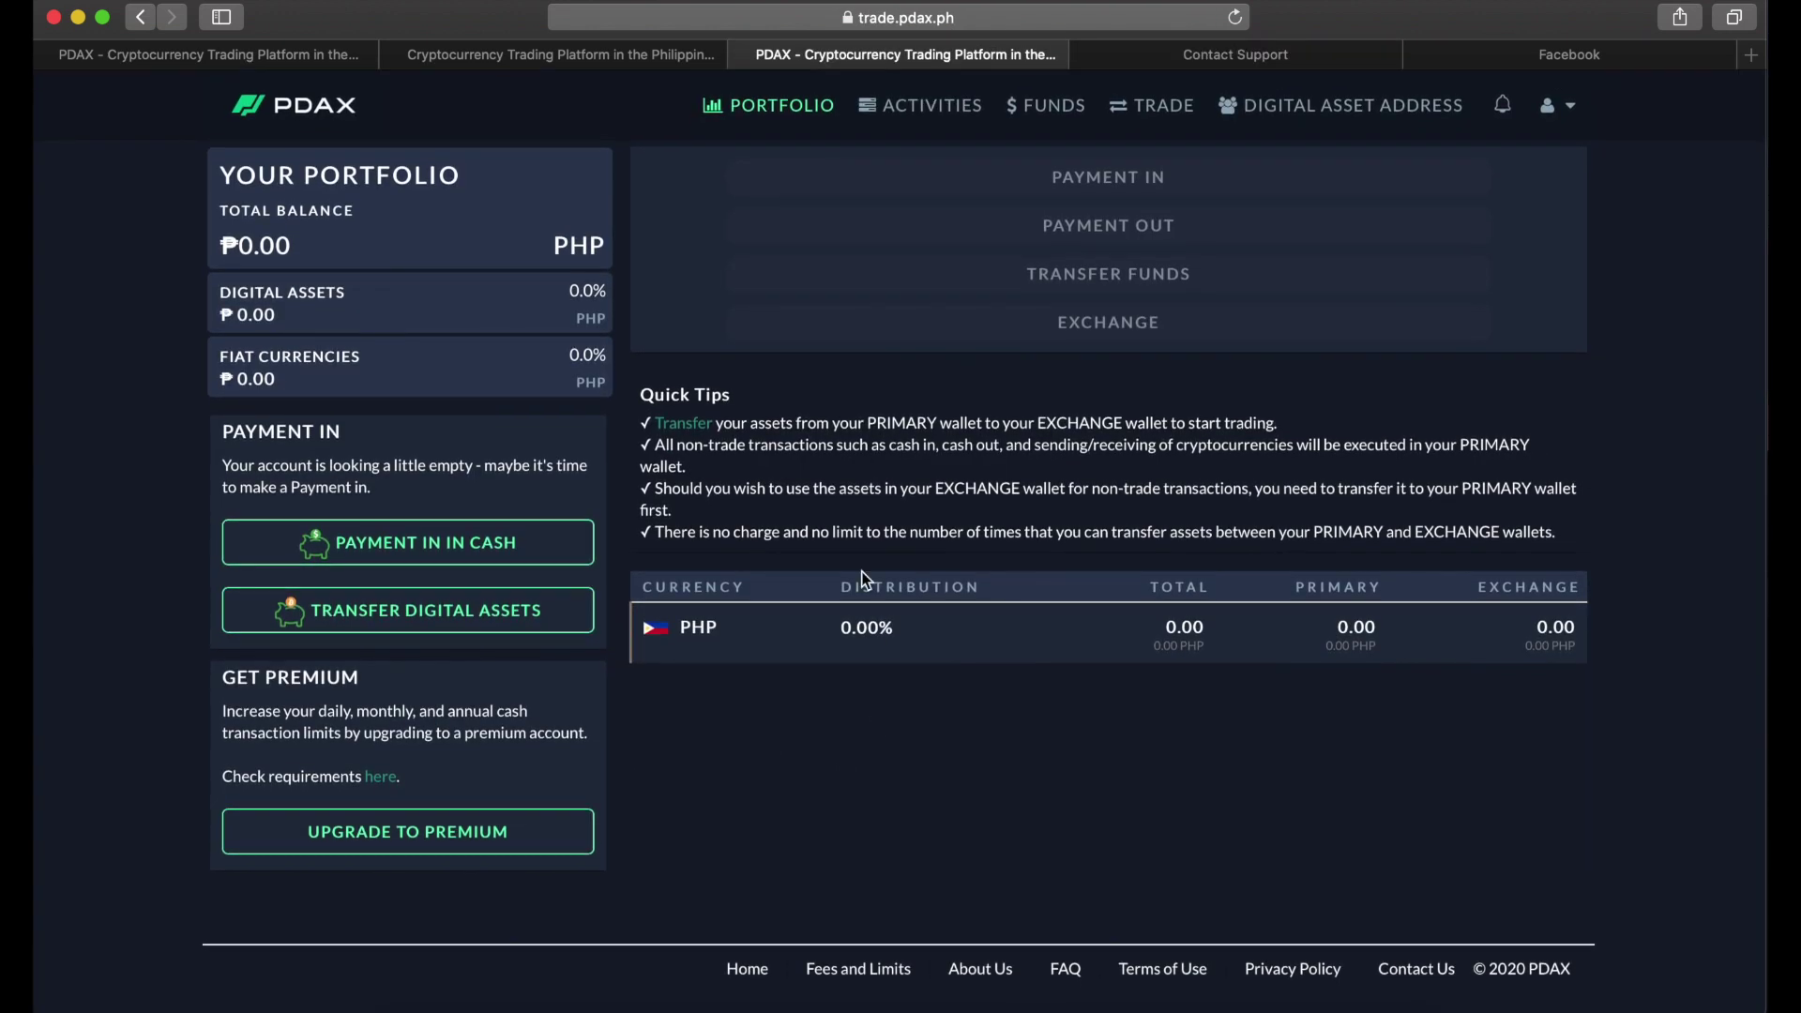
Open the Payment Out tab, select PHP, and bring up the CASH-OUT payout channels.
{"action": "left_click", "coordinate": [464, 546]}
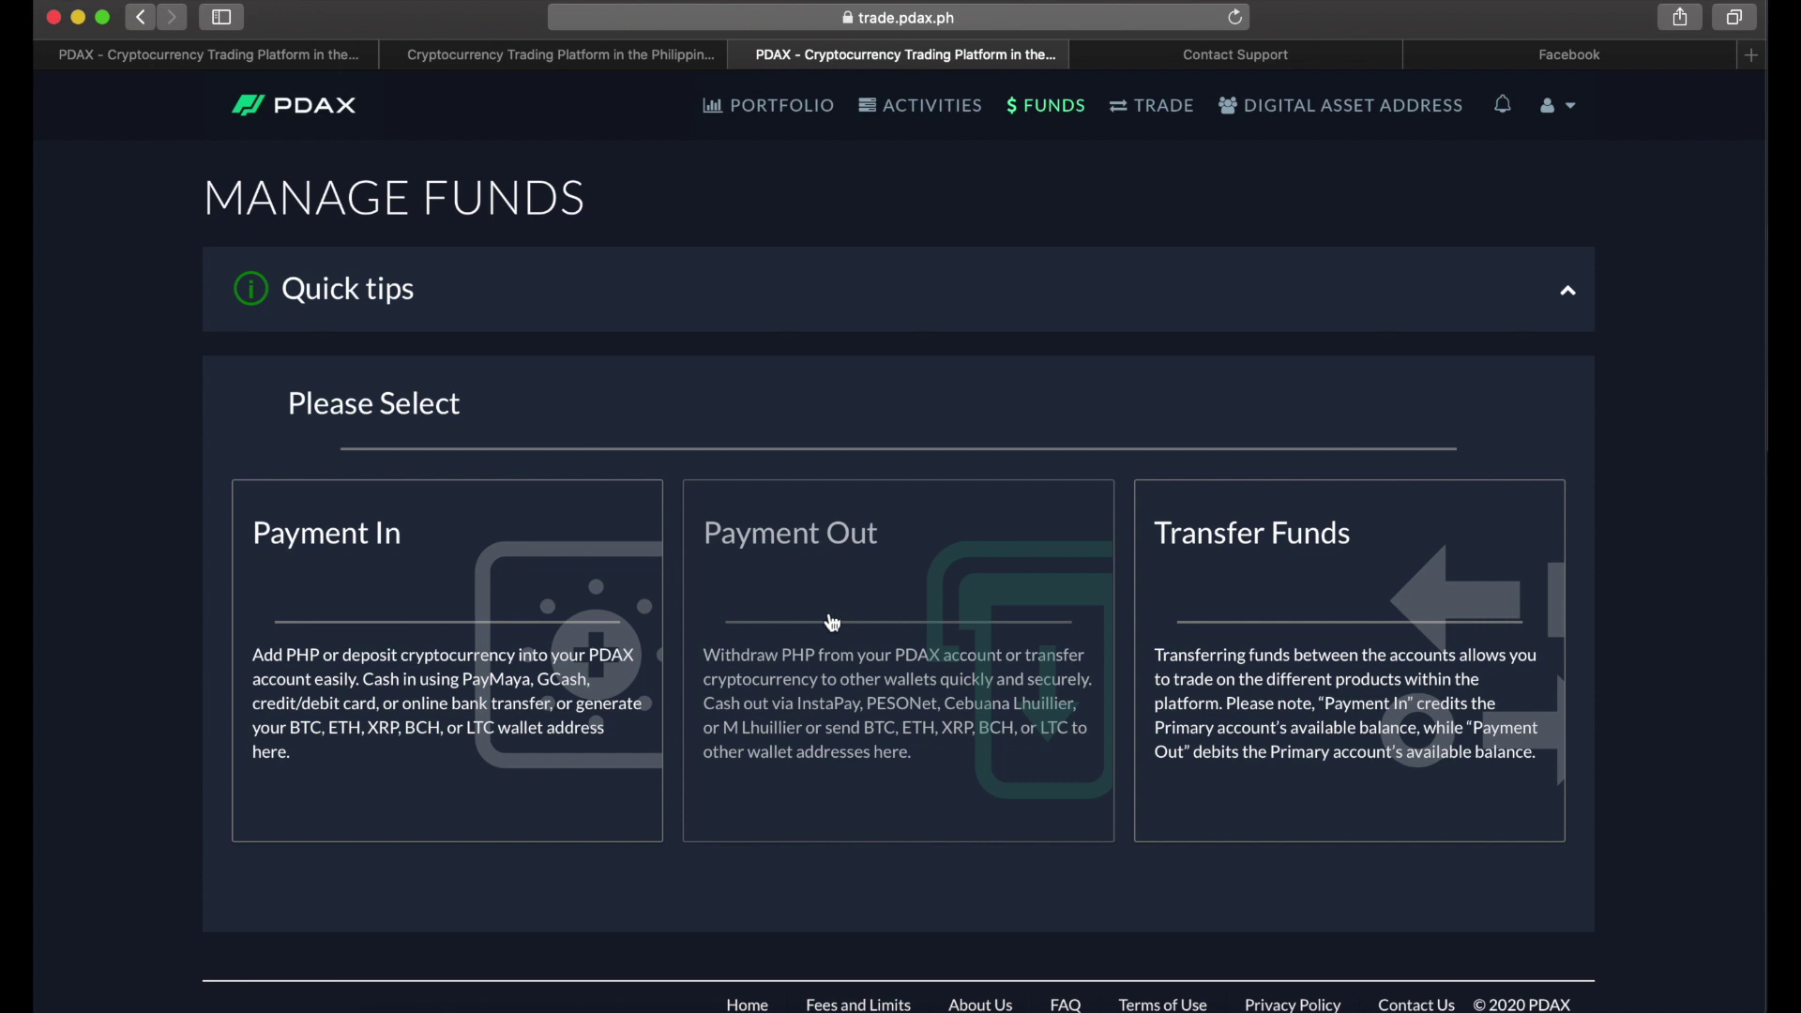
{"action": "left_click", "coordinate": [839, 611]}
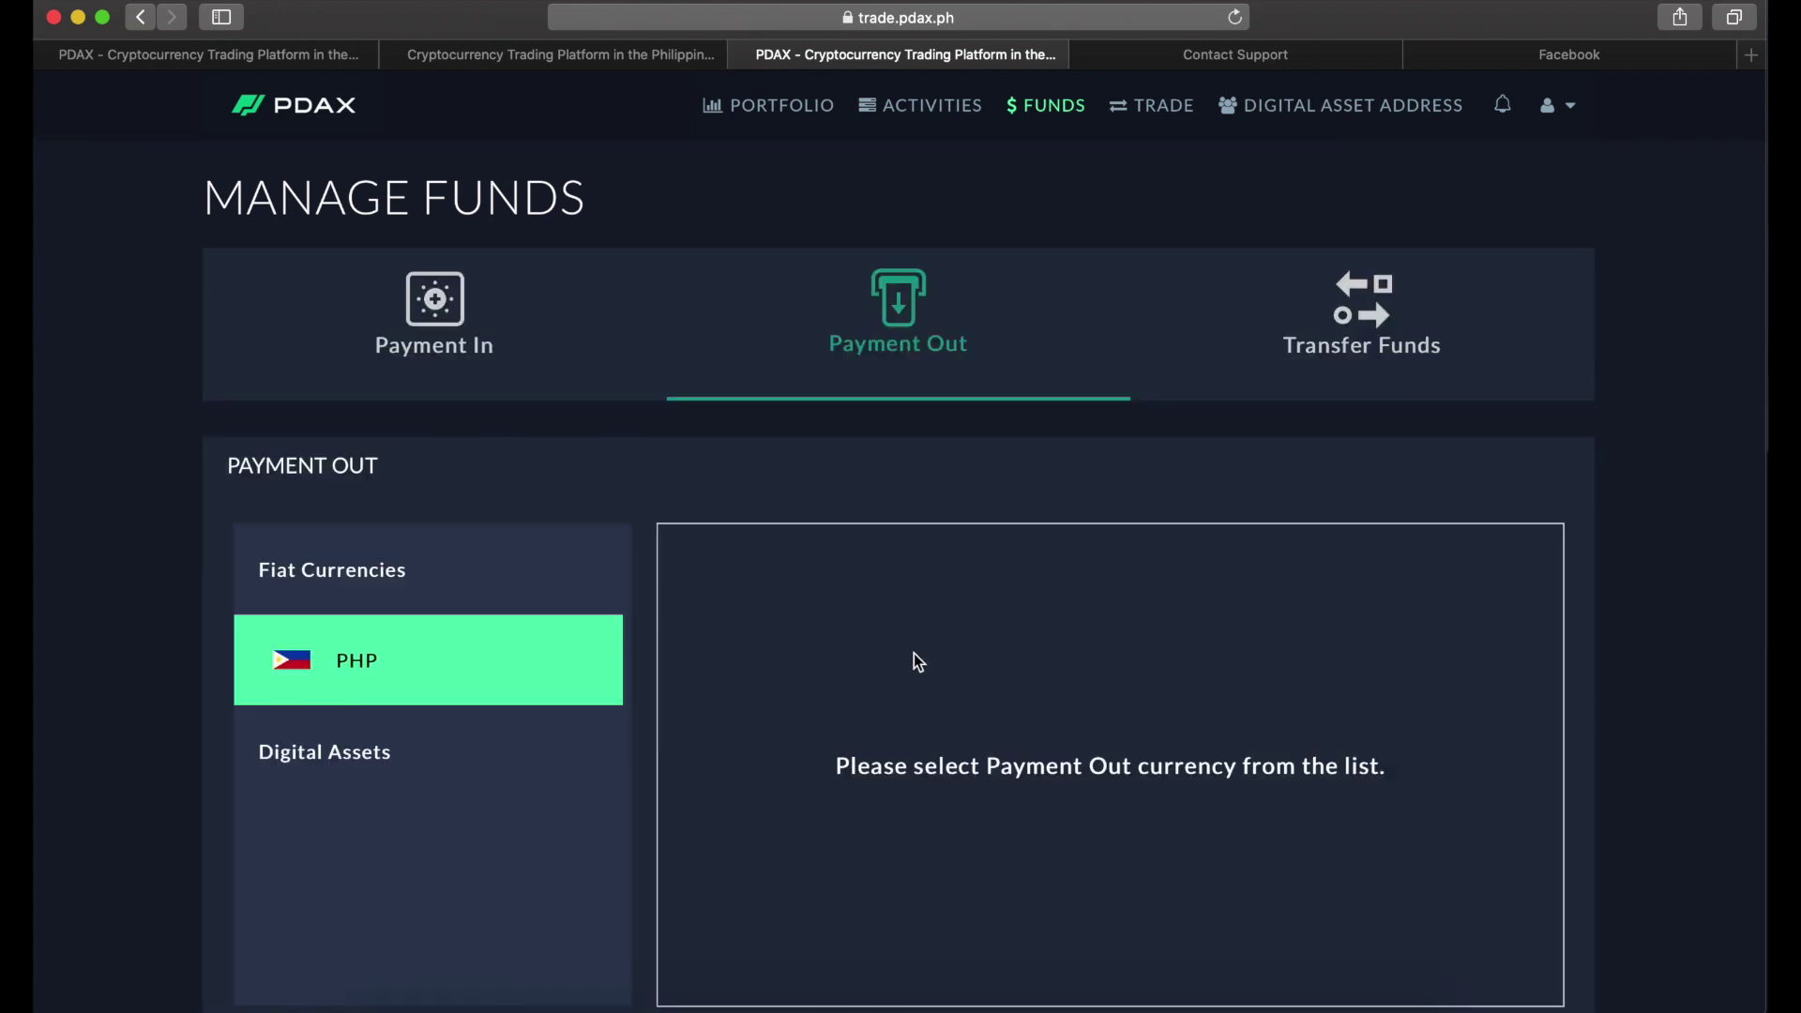
{"action": "scroll", "coordinate": [856, 688], "scroll_direction": "down", "scroll_amount": 3}
{"action": "left_click", "coordinate": [474, 534]}
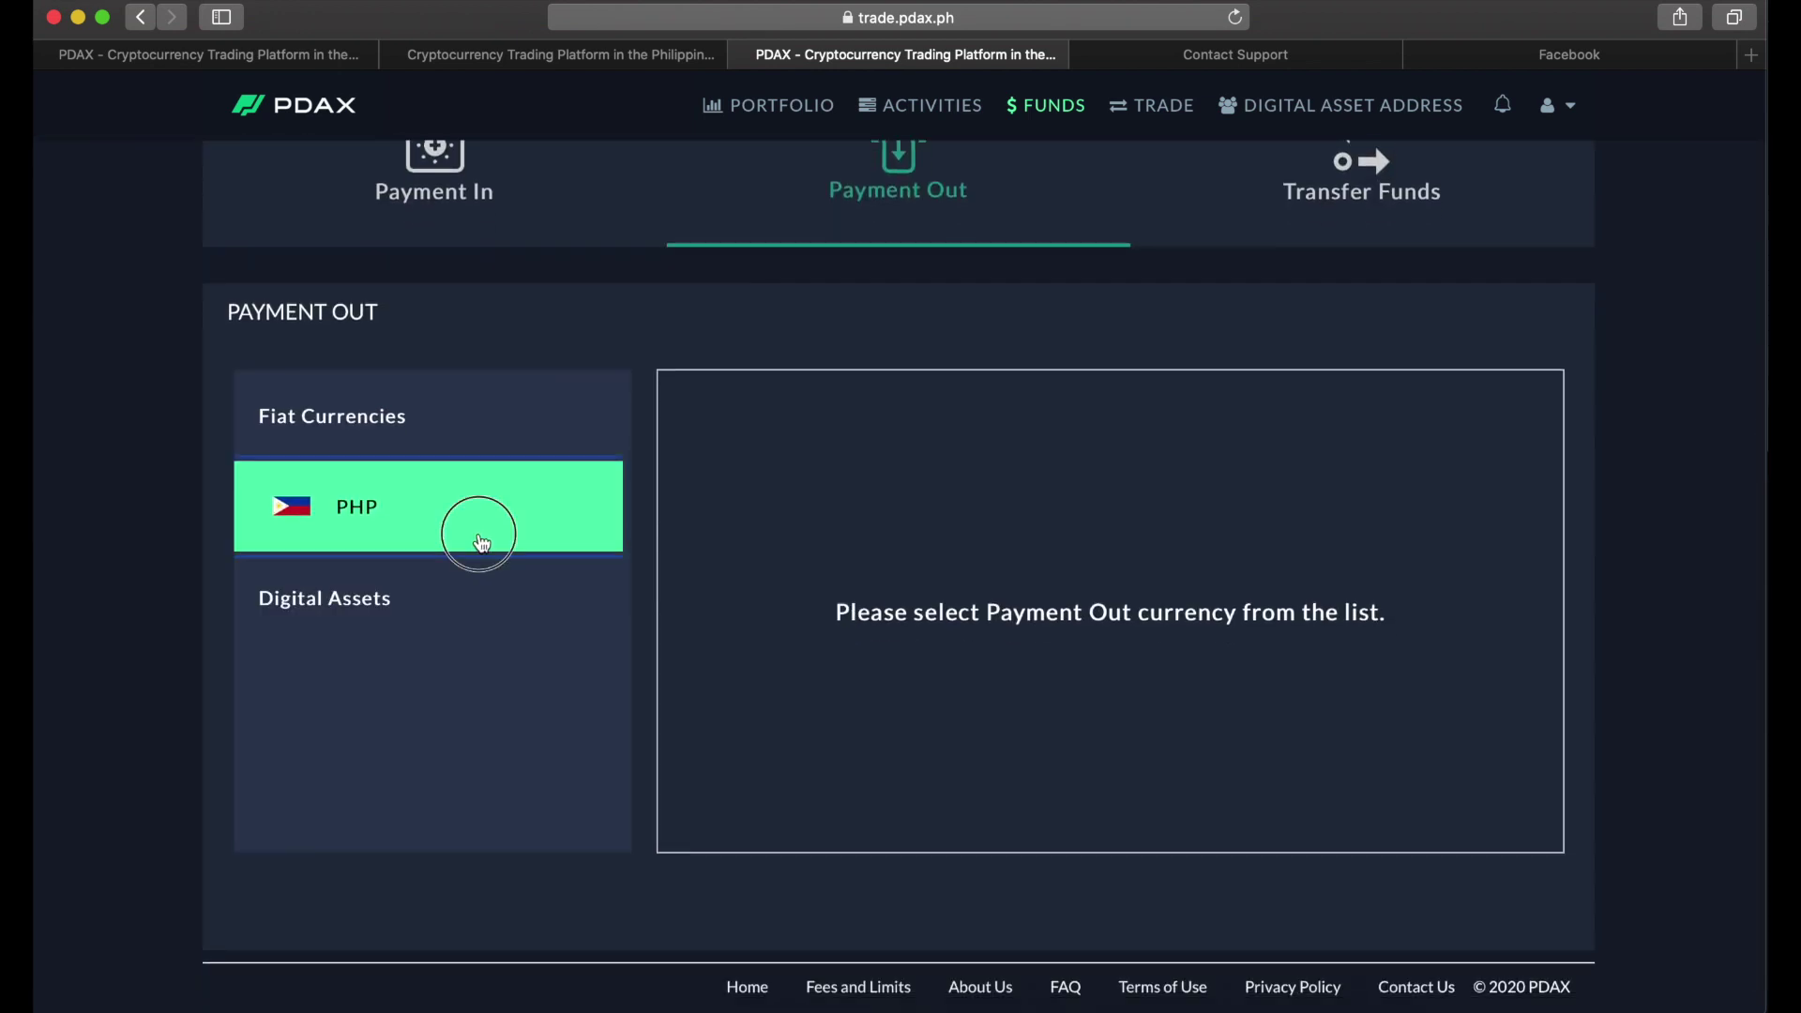
{"action": "left_click", "coordinate": [499, 611]}
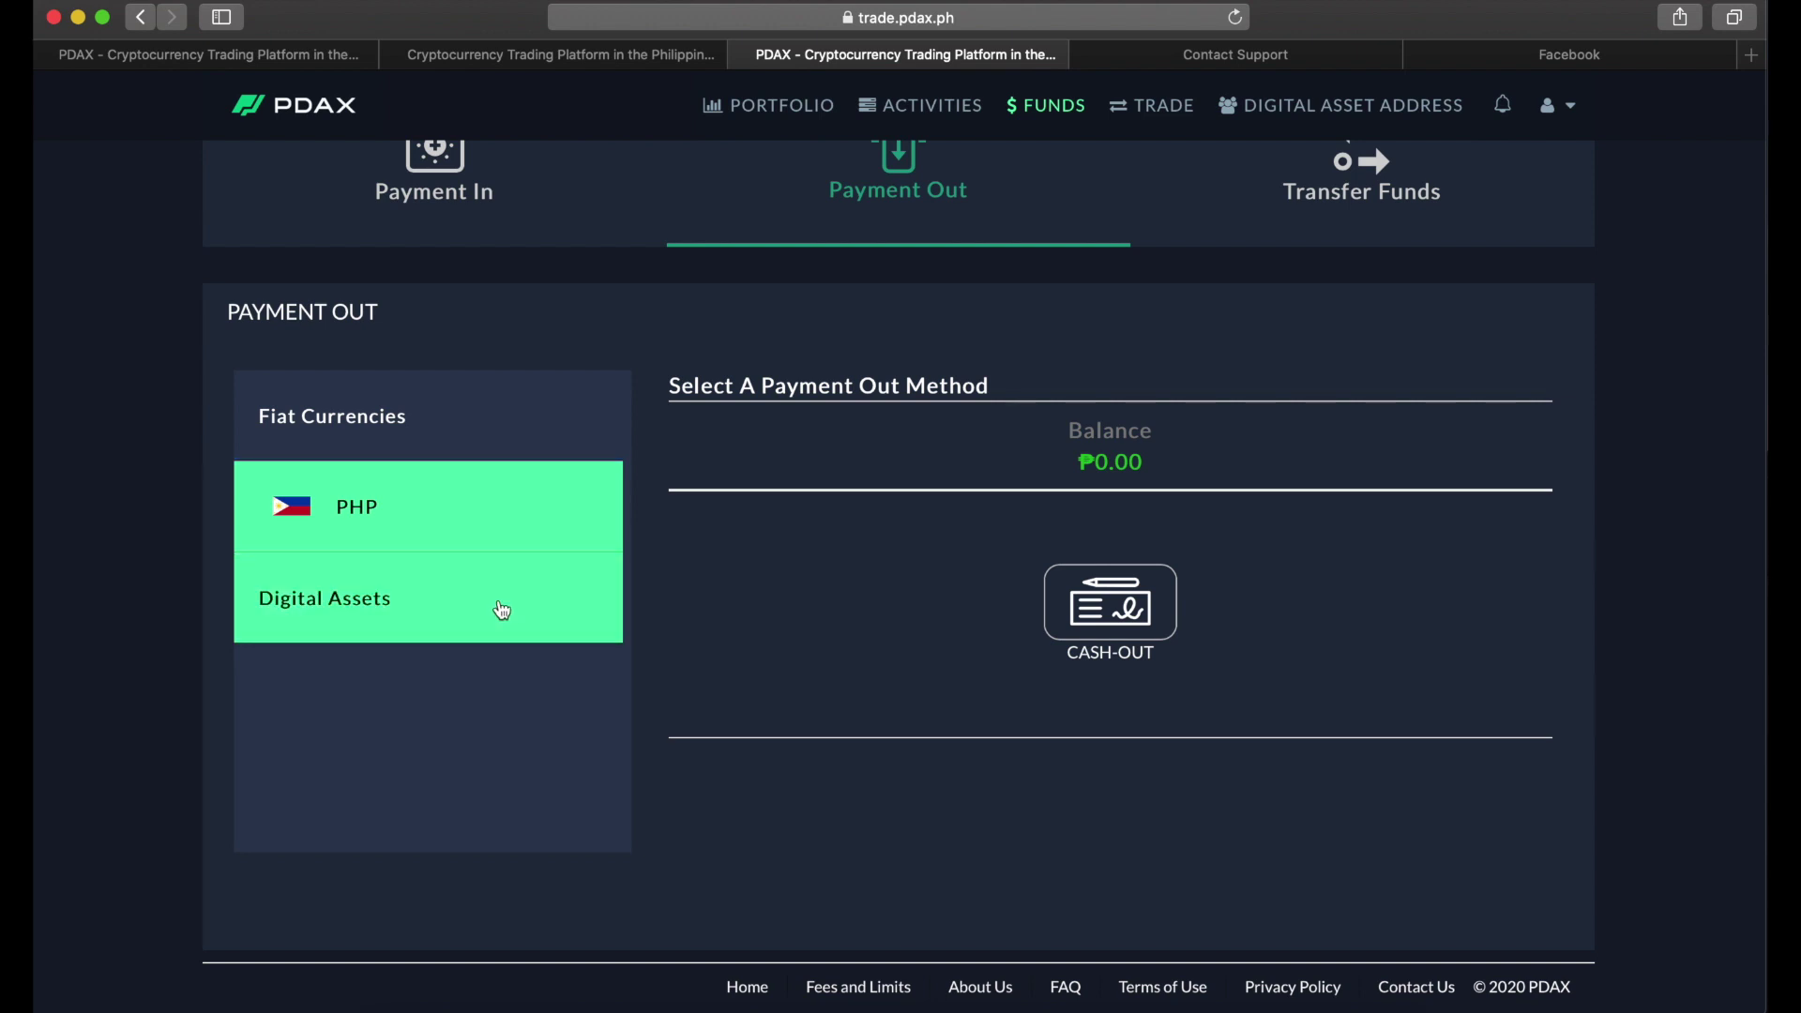
{"action": "left_click", "coordinate": [474, 509]}
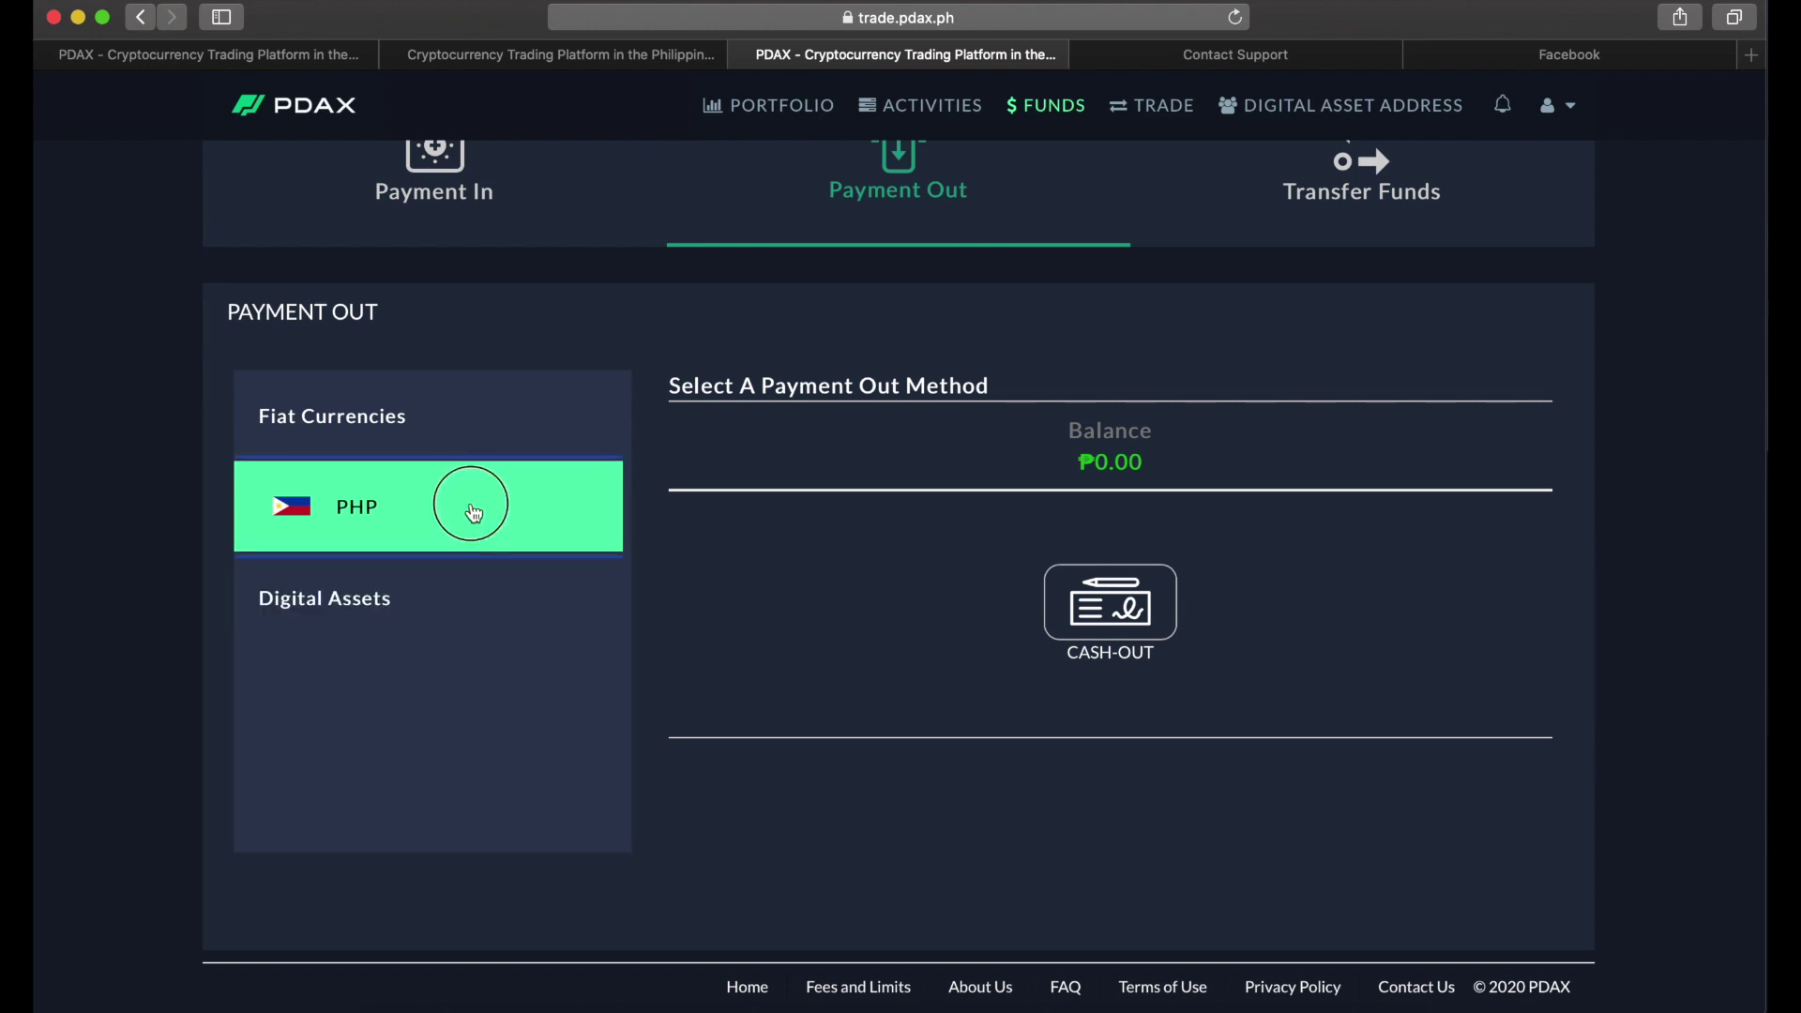
{"action": "left_click", "coordinate": [1106, 609]}
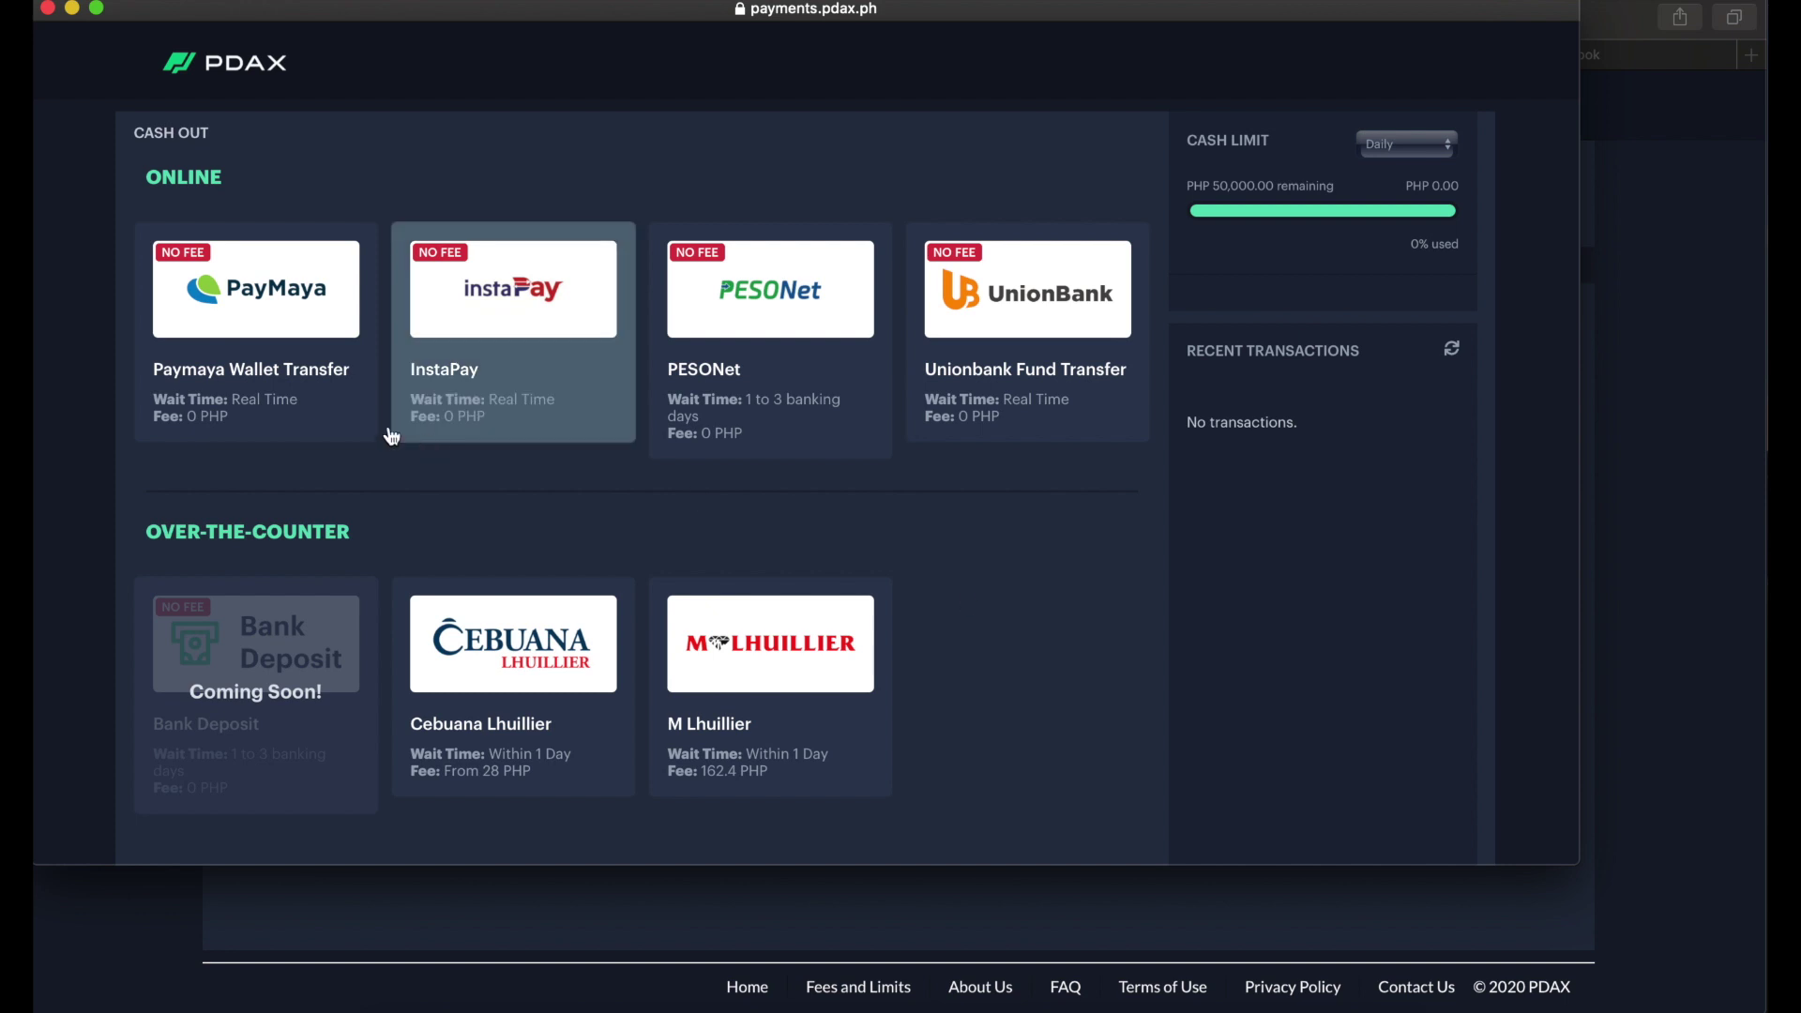
Review the PayMaya cash-out form's amount, account name and mobile number fields, then close it.
{"action": "left_click", "coordinate": [296, 403]}
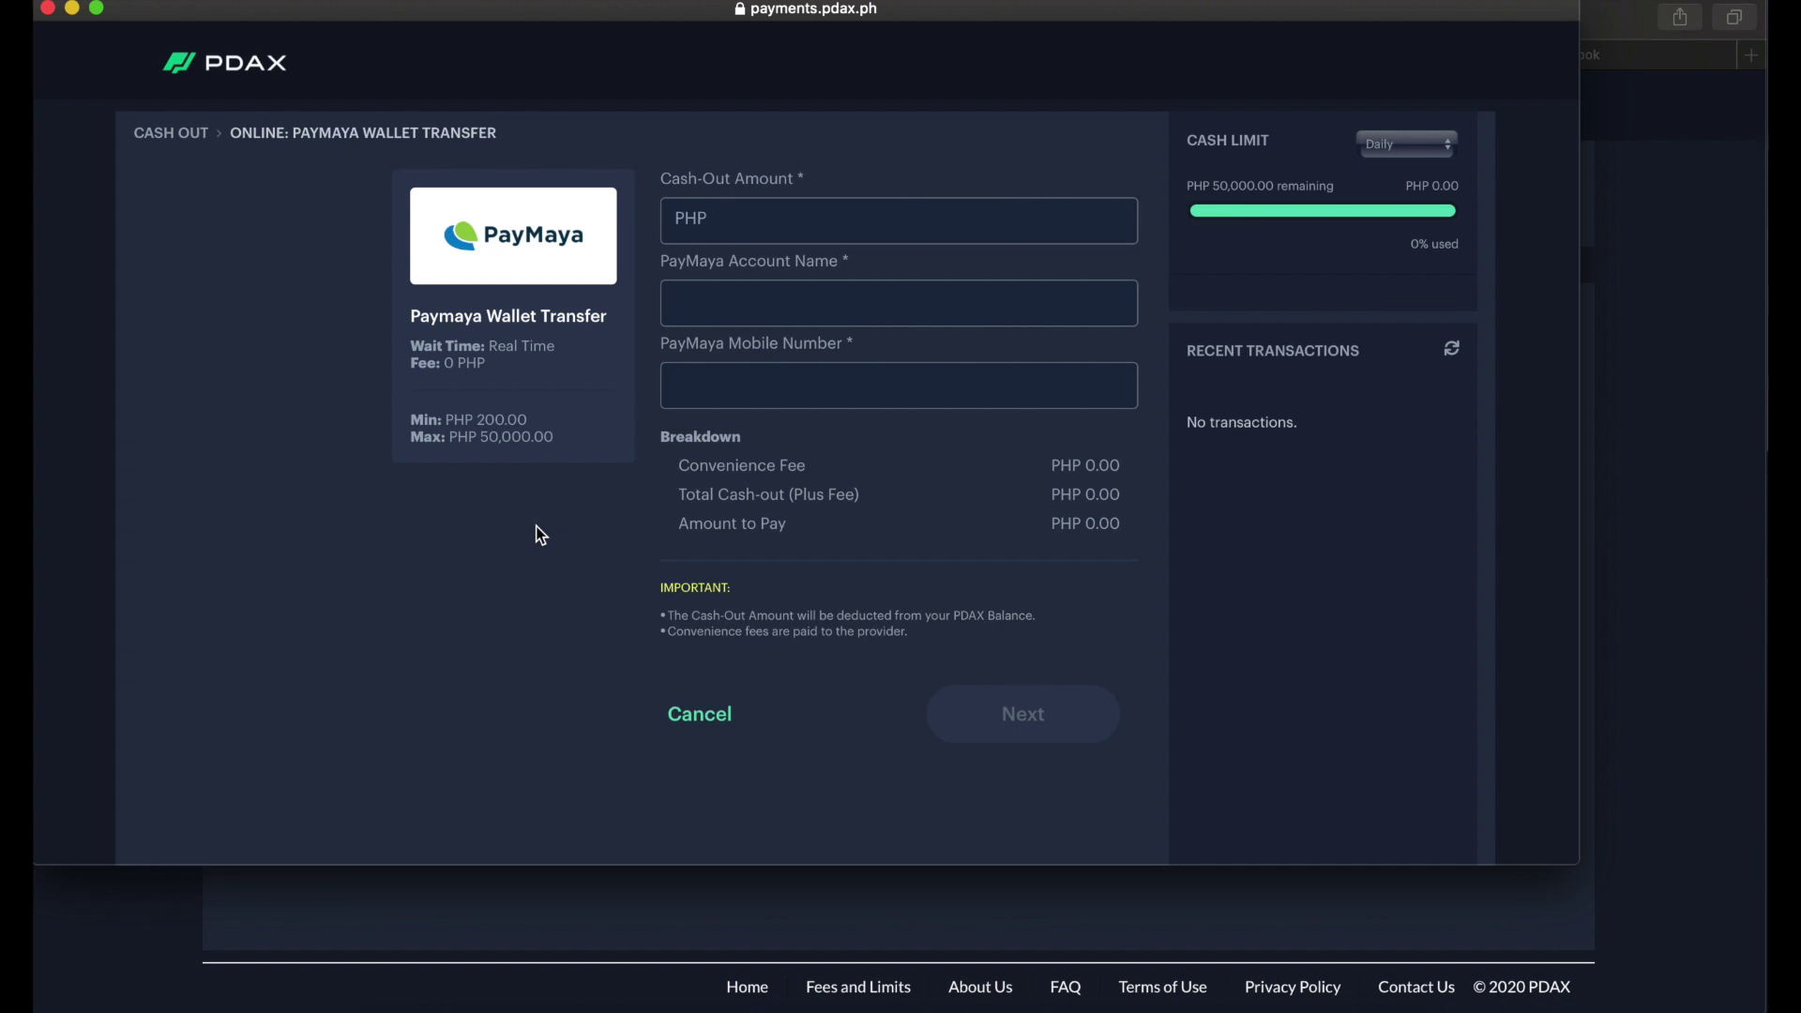
{"action": "left_click", "coordinate": [751, 219]}
{"action": "left_click", "coordinate": [741, 300]}
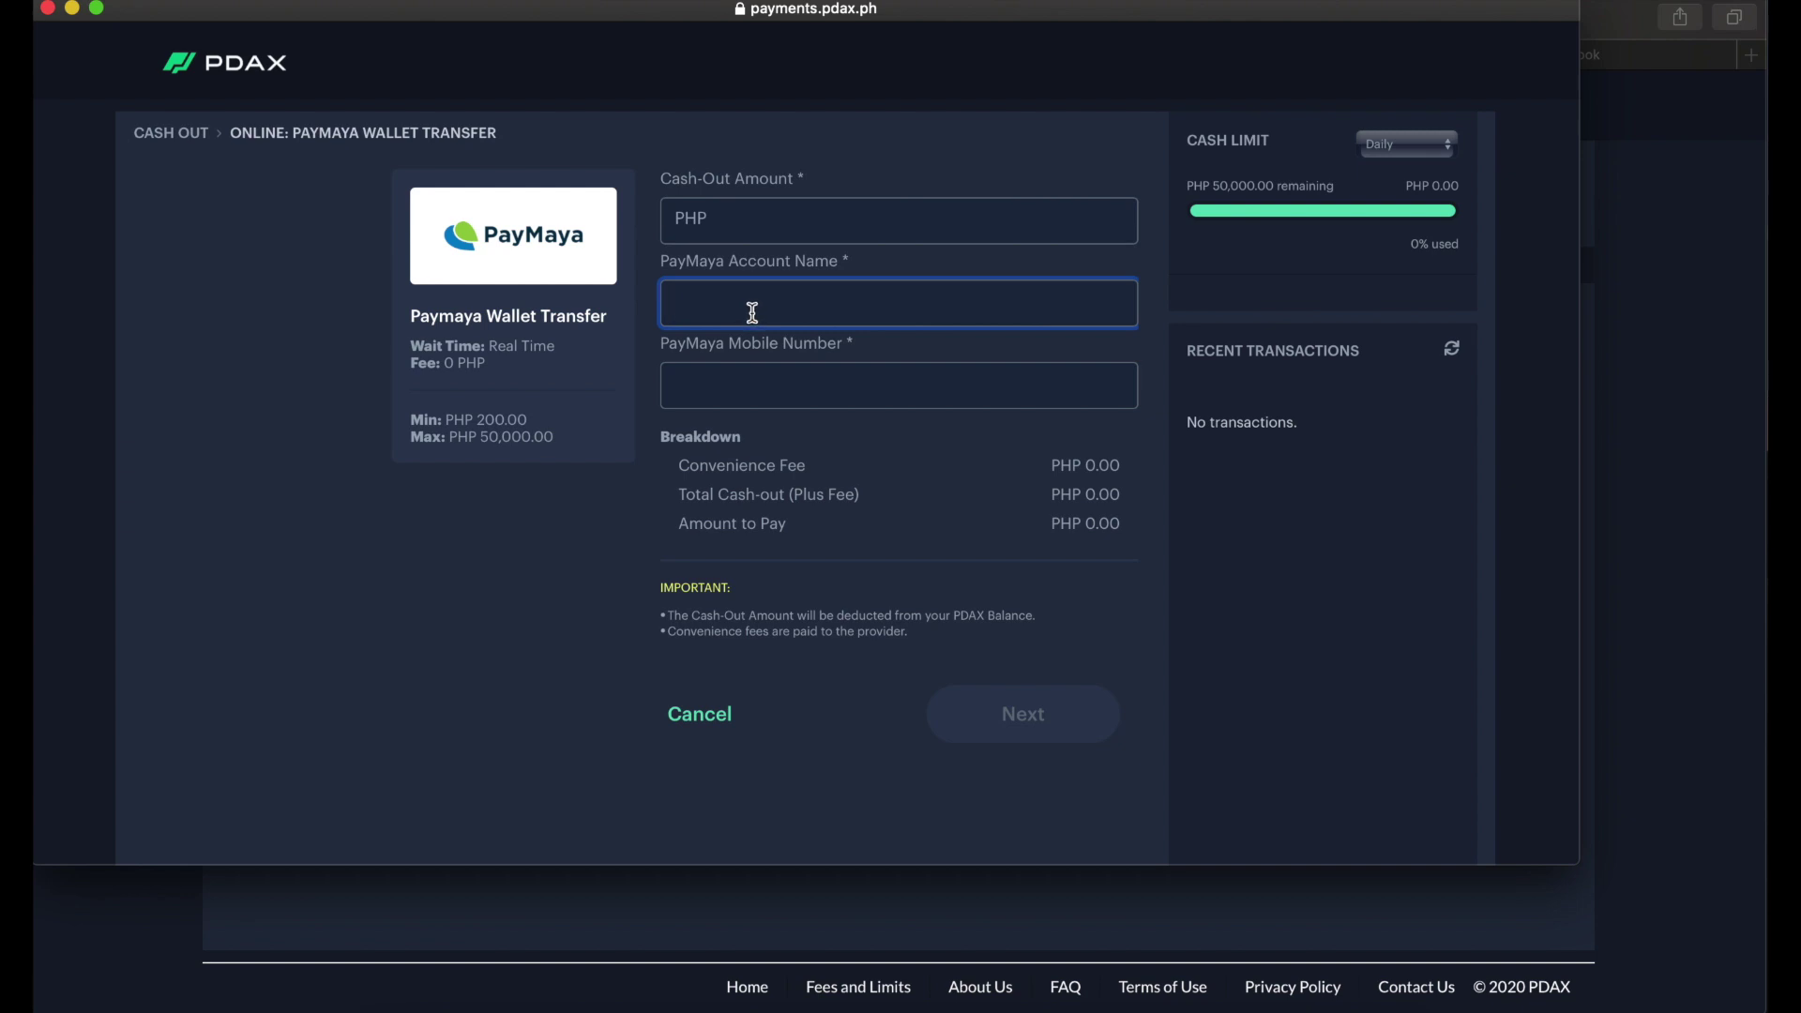
{"action": "left_click", "coordinate": [757, 384]}
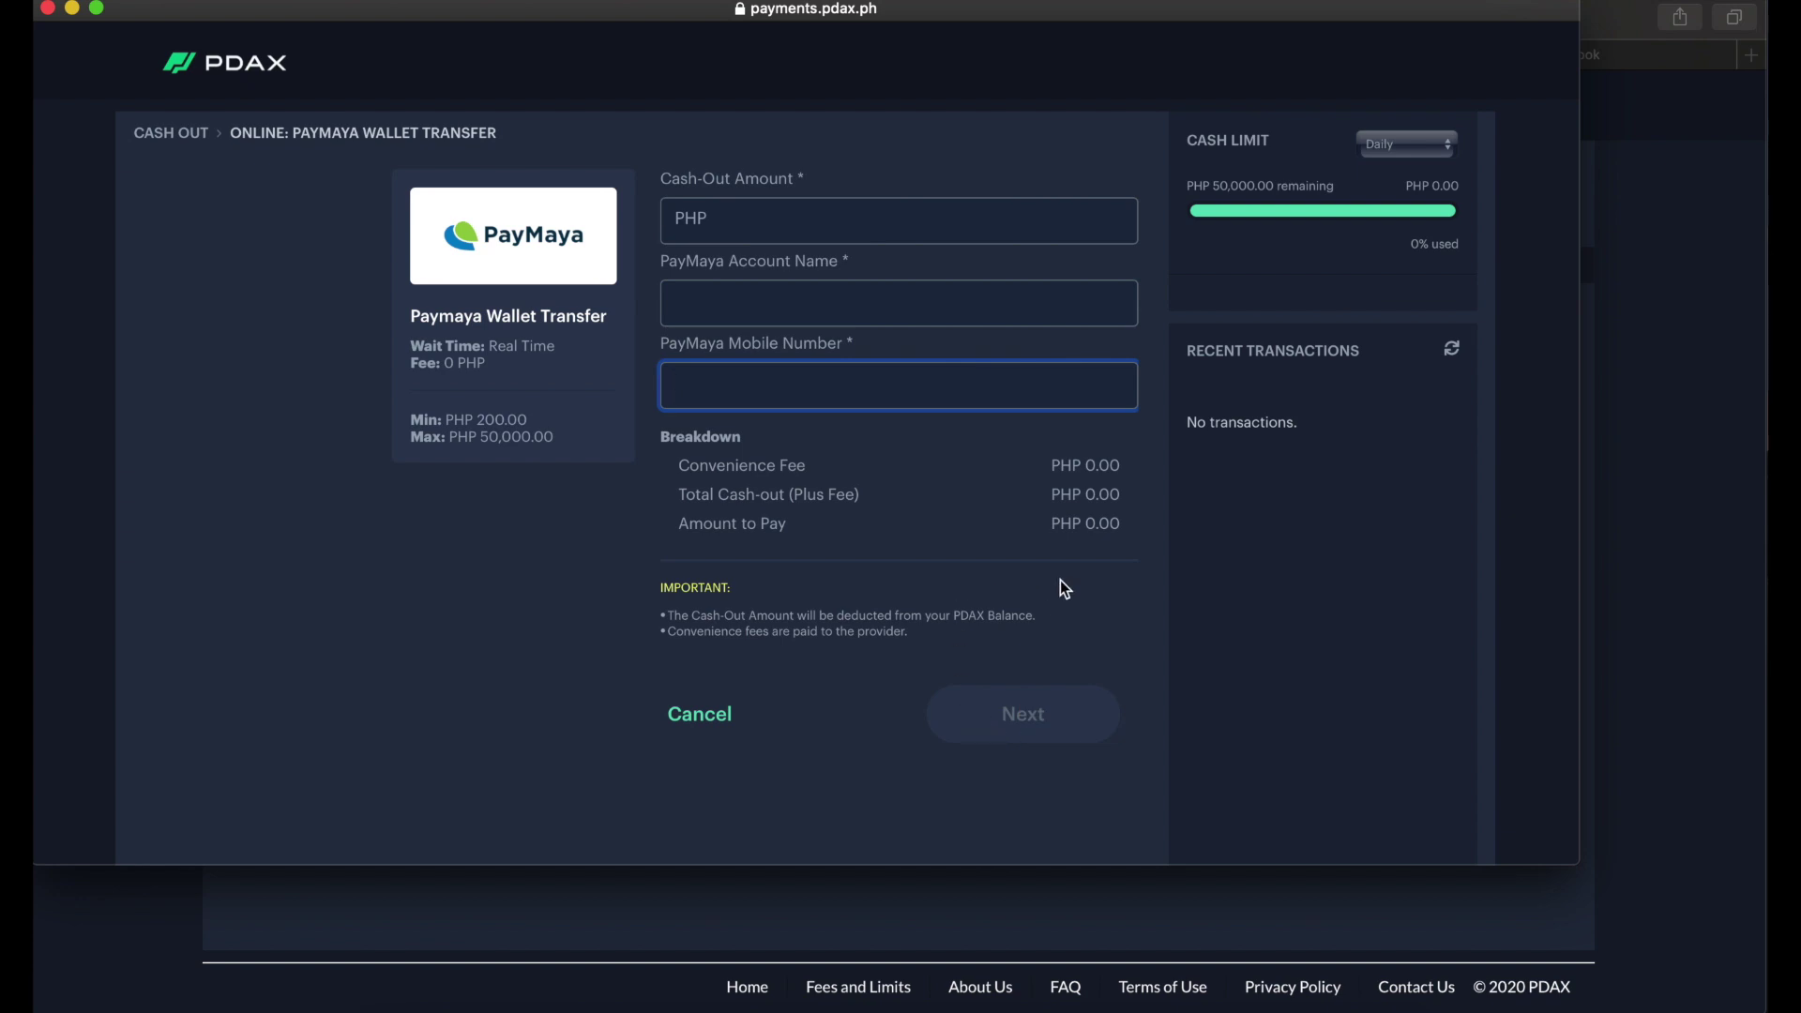
{"action": "left_click", "coordinate": [48, 9]}
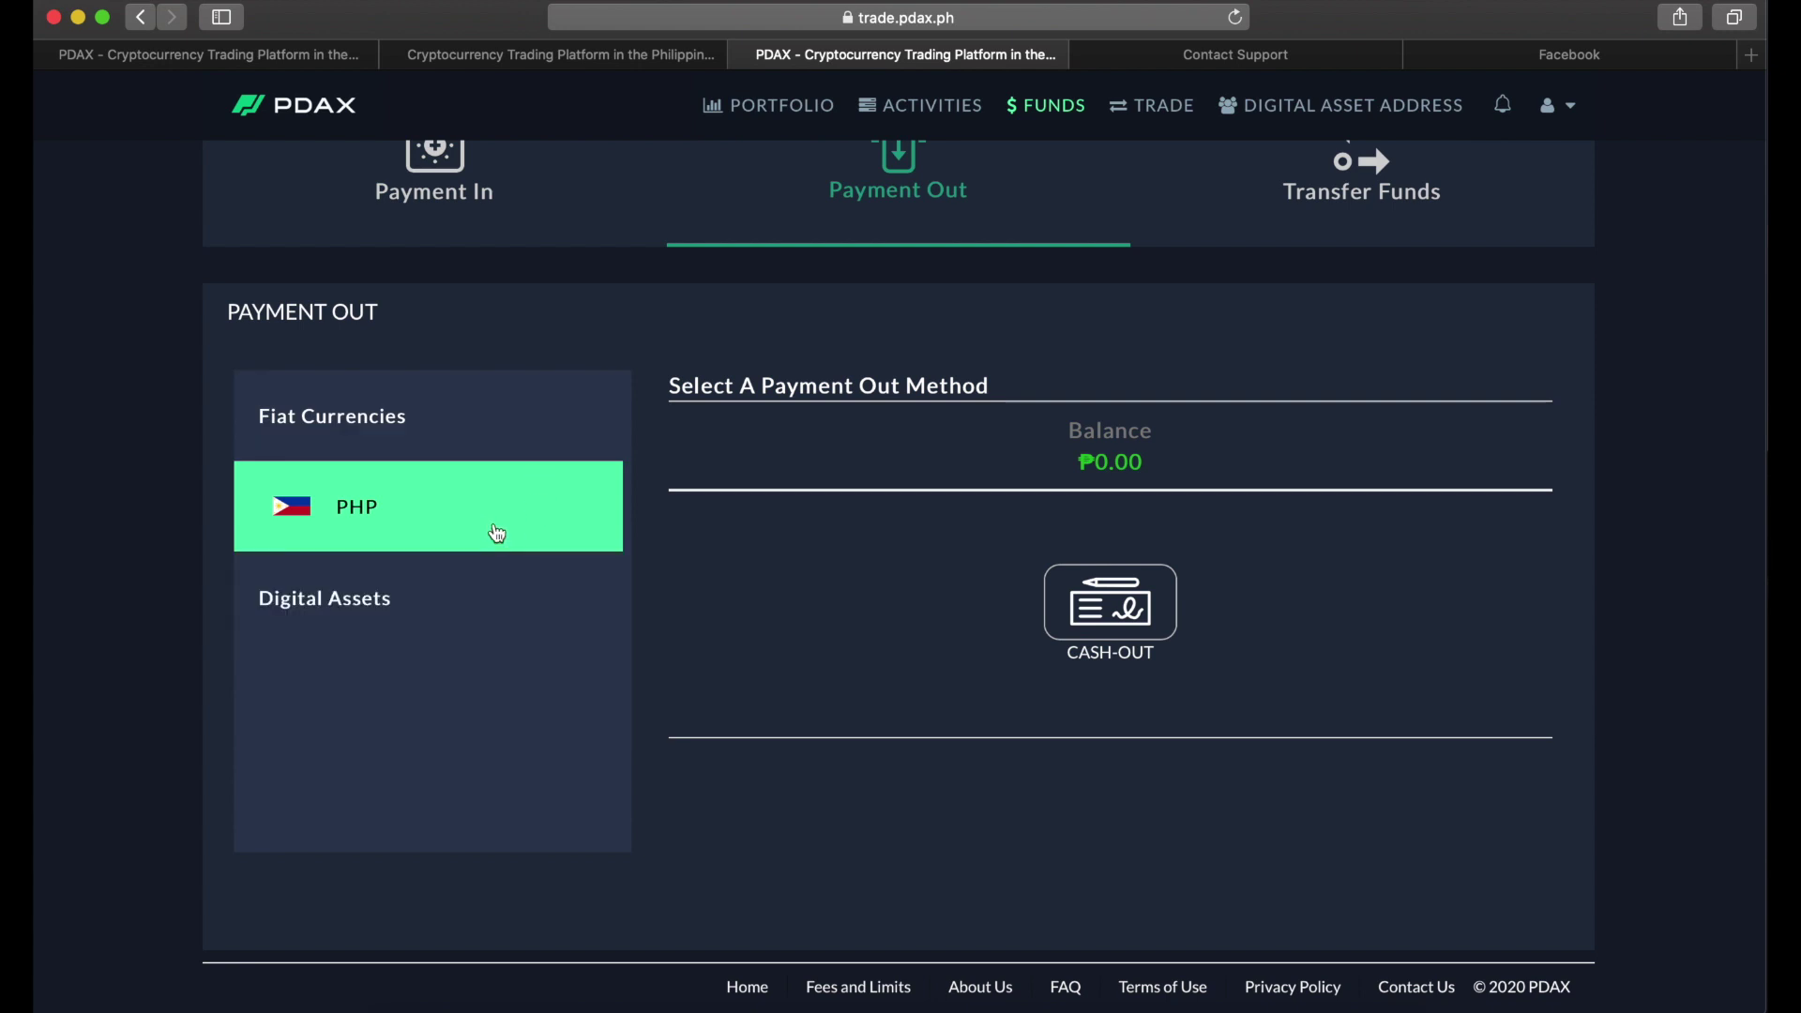
Reopen the cash-out methods window and close it again.
{"action": "left_click", "coordinate": [1116, 612]}
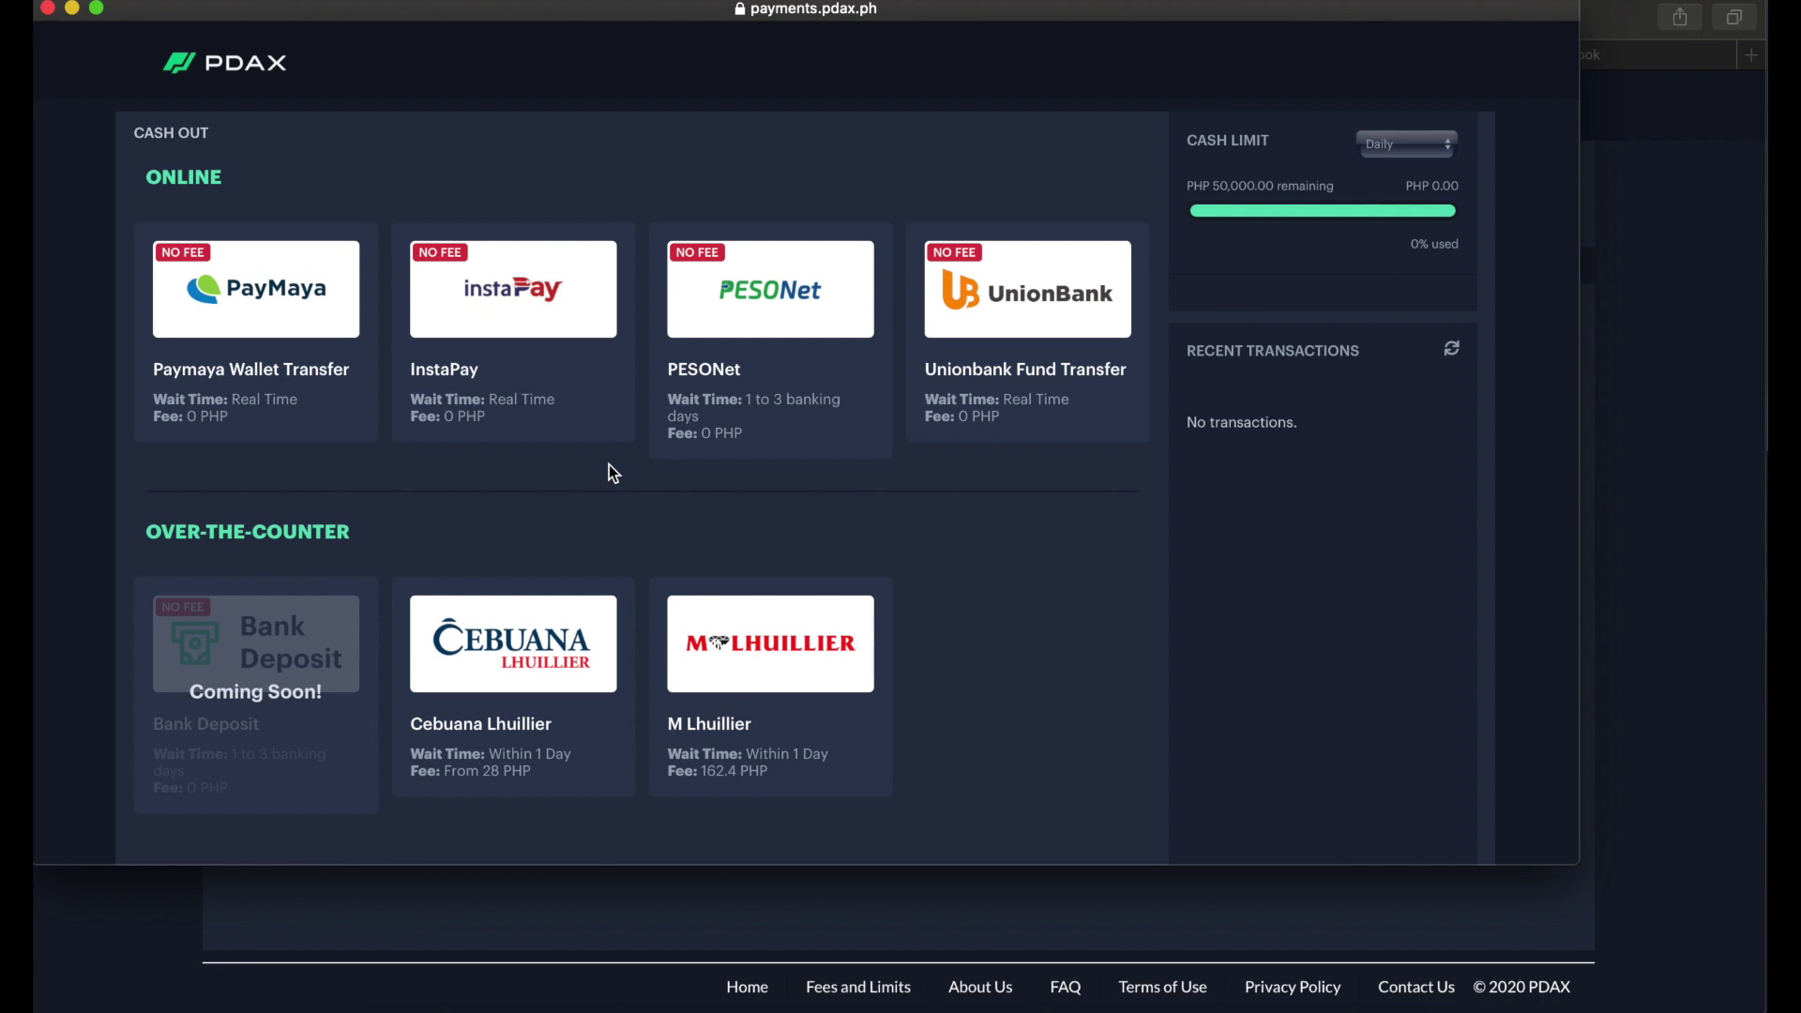
{"action": "left_click", "coordinate": [47, 7]}
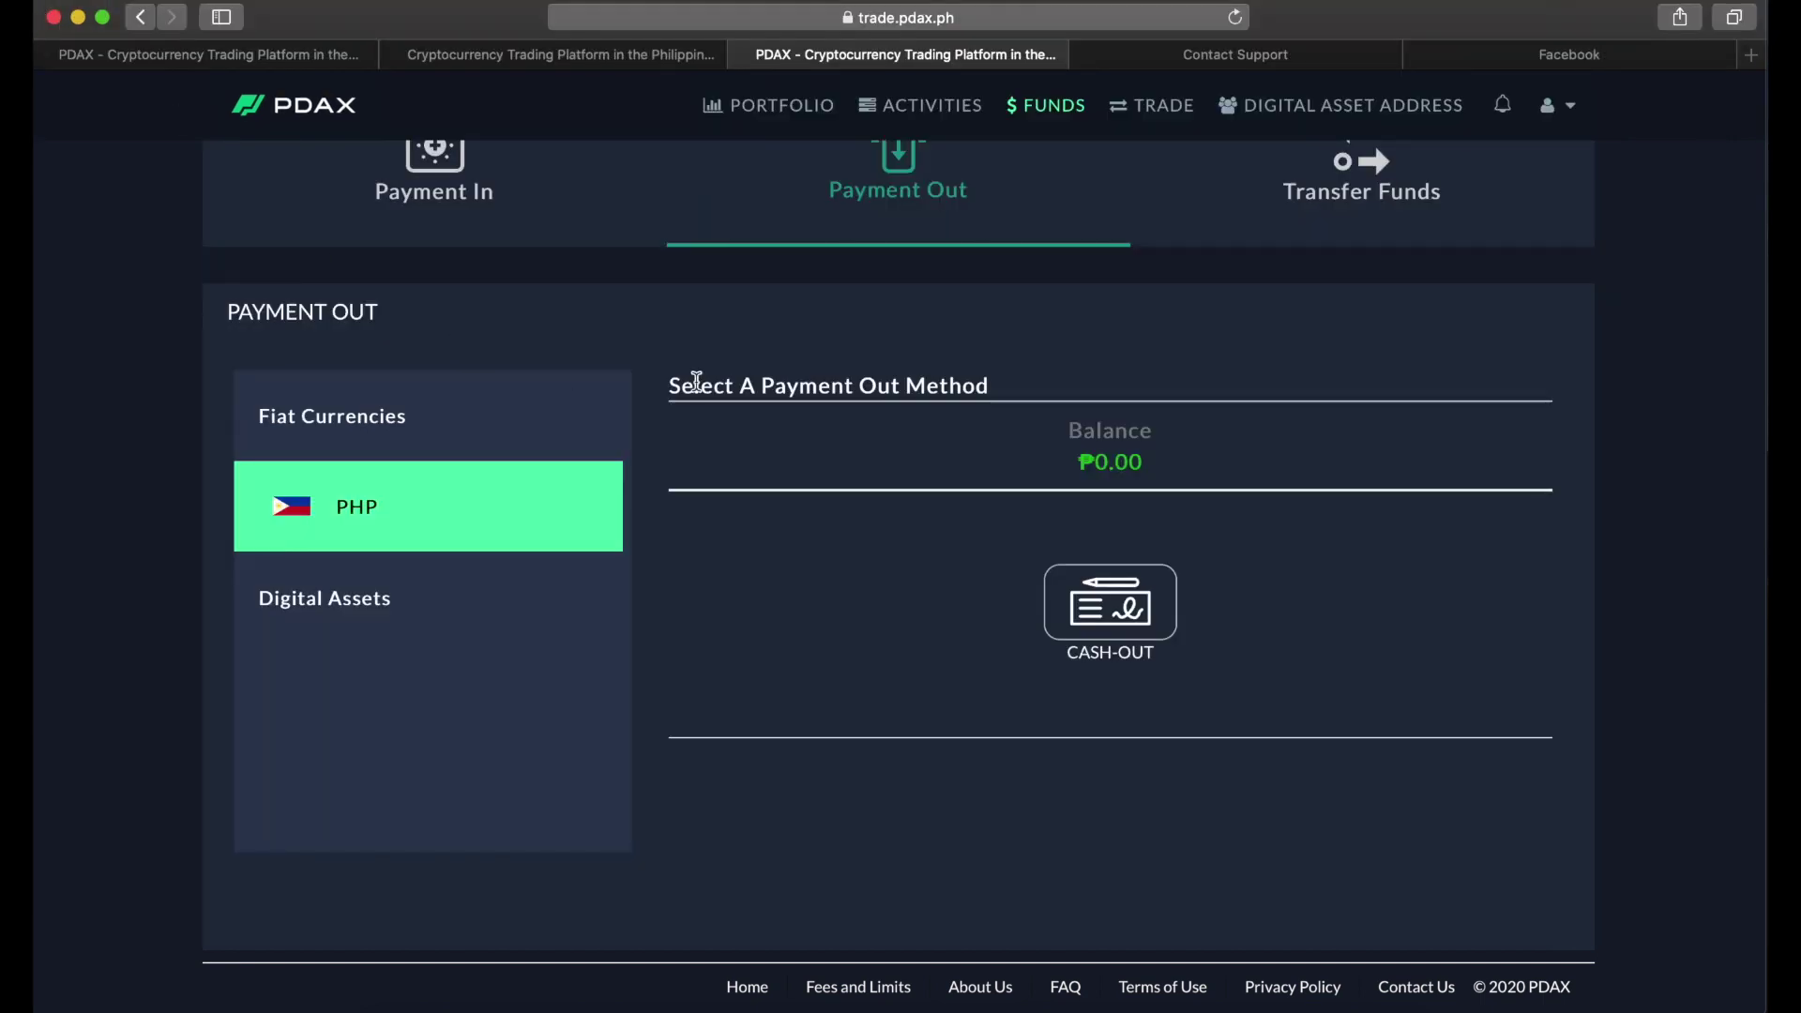
{"action": "scroll", "coordinate": [650, 407], "scroll_direction": "up", "scroll_amount": 3}
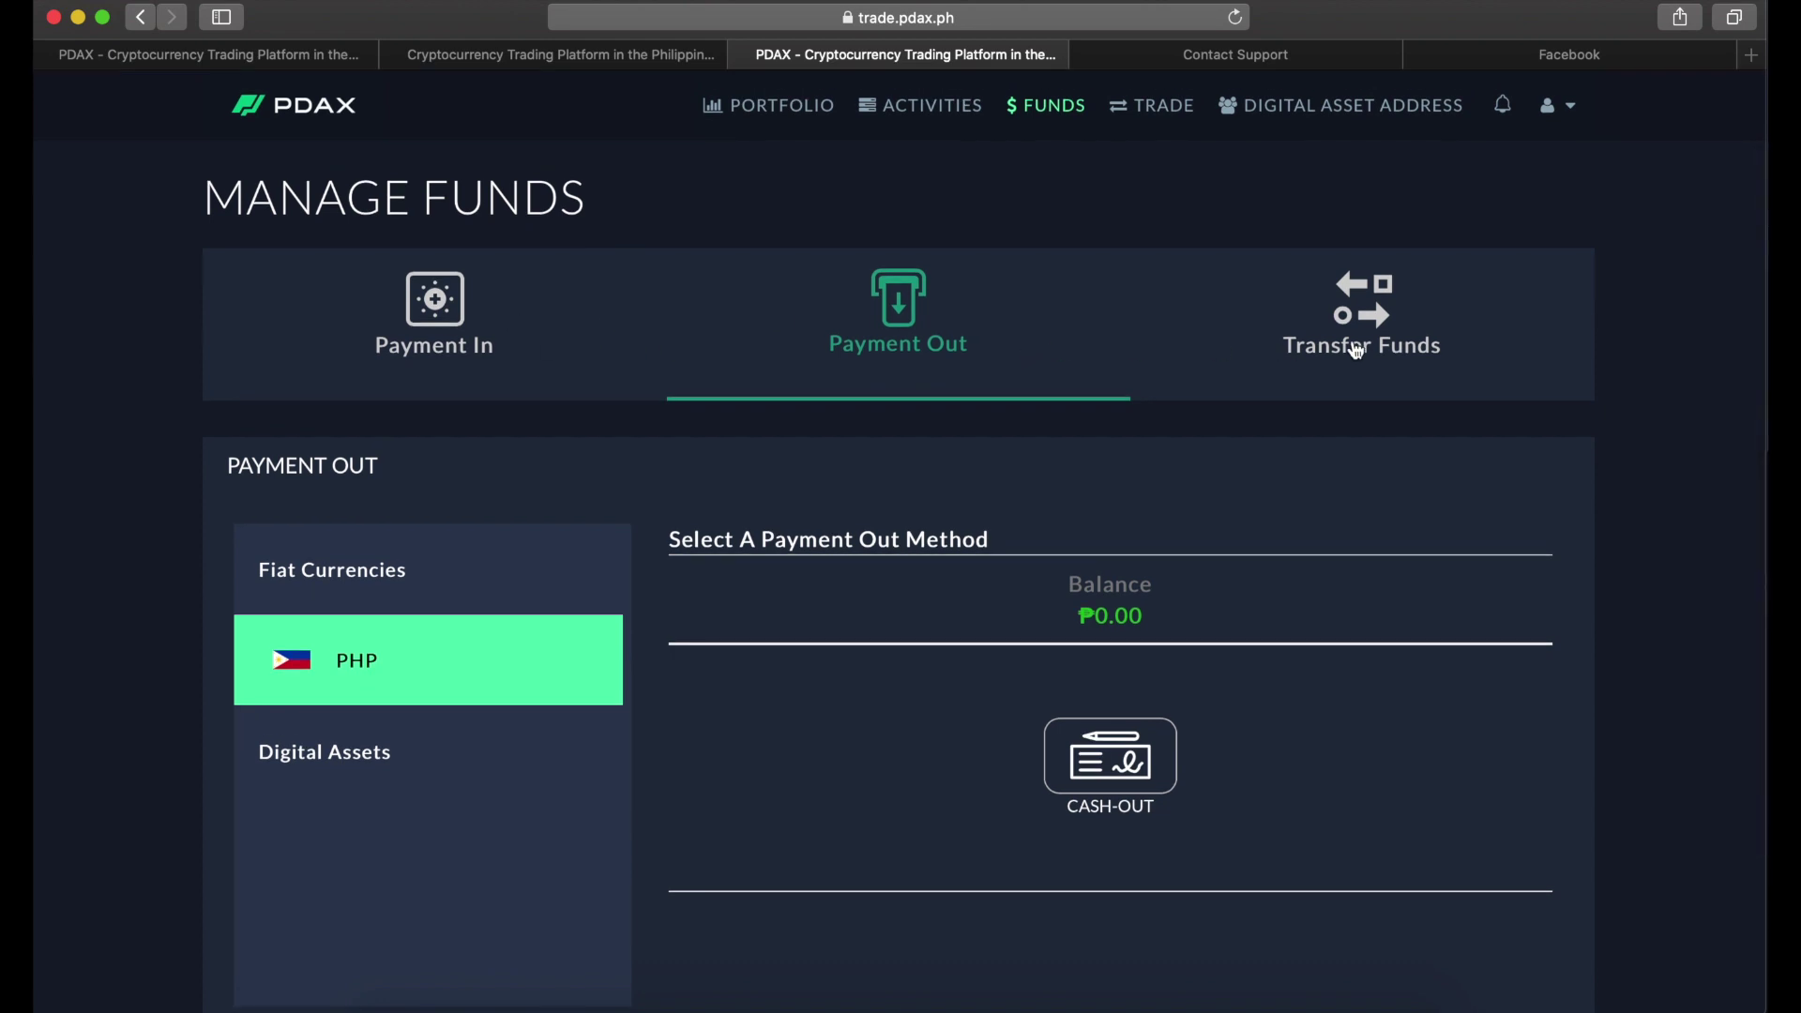
{"action": "left_click", "coordinate": [1351, 351]}
Choose PHP as the currency, with Transfer From set to Exchange and Transfer To set to Primary.
{"action": "scroll", "coordinate": [1151, 460], "scroll_direction": "down", "scroll_amount": 3}
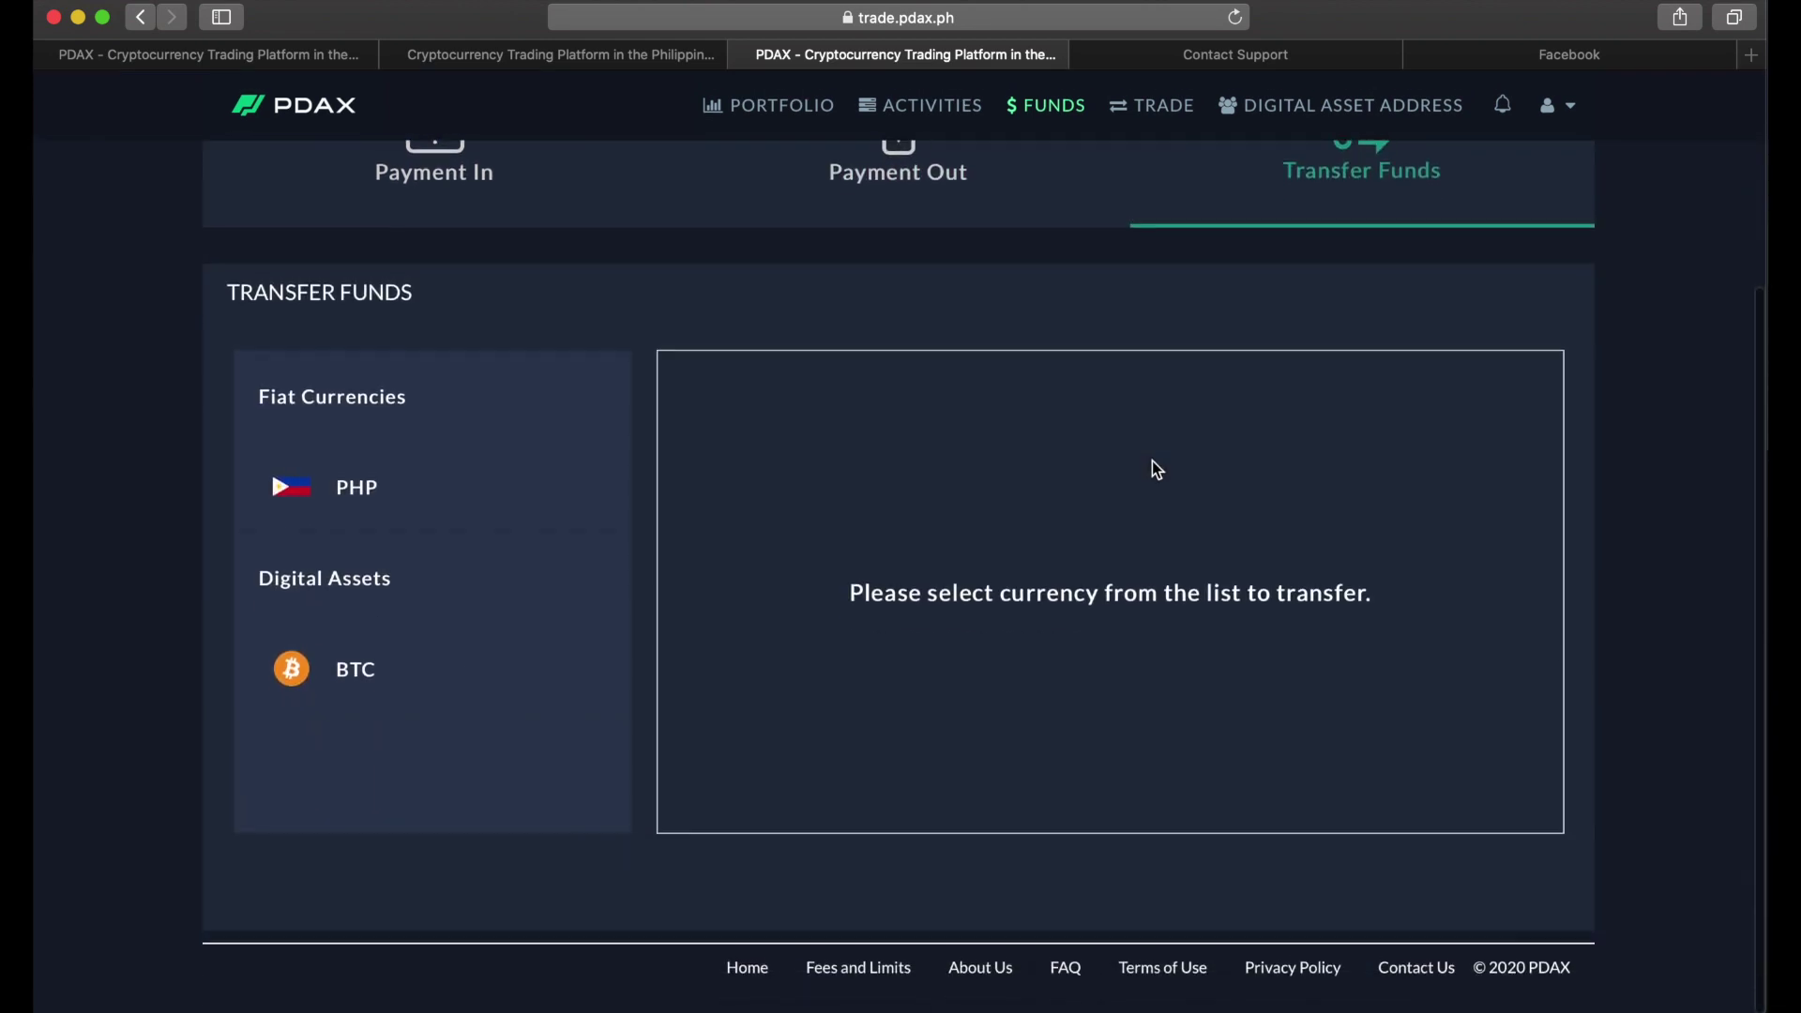
{"action": "left_click", "coordinate": [500, 503]}
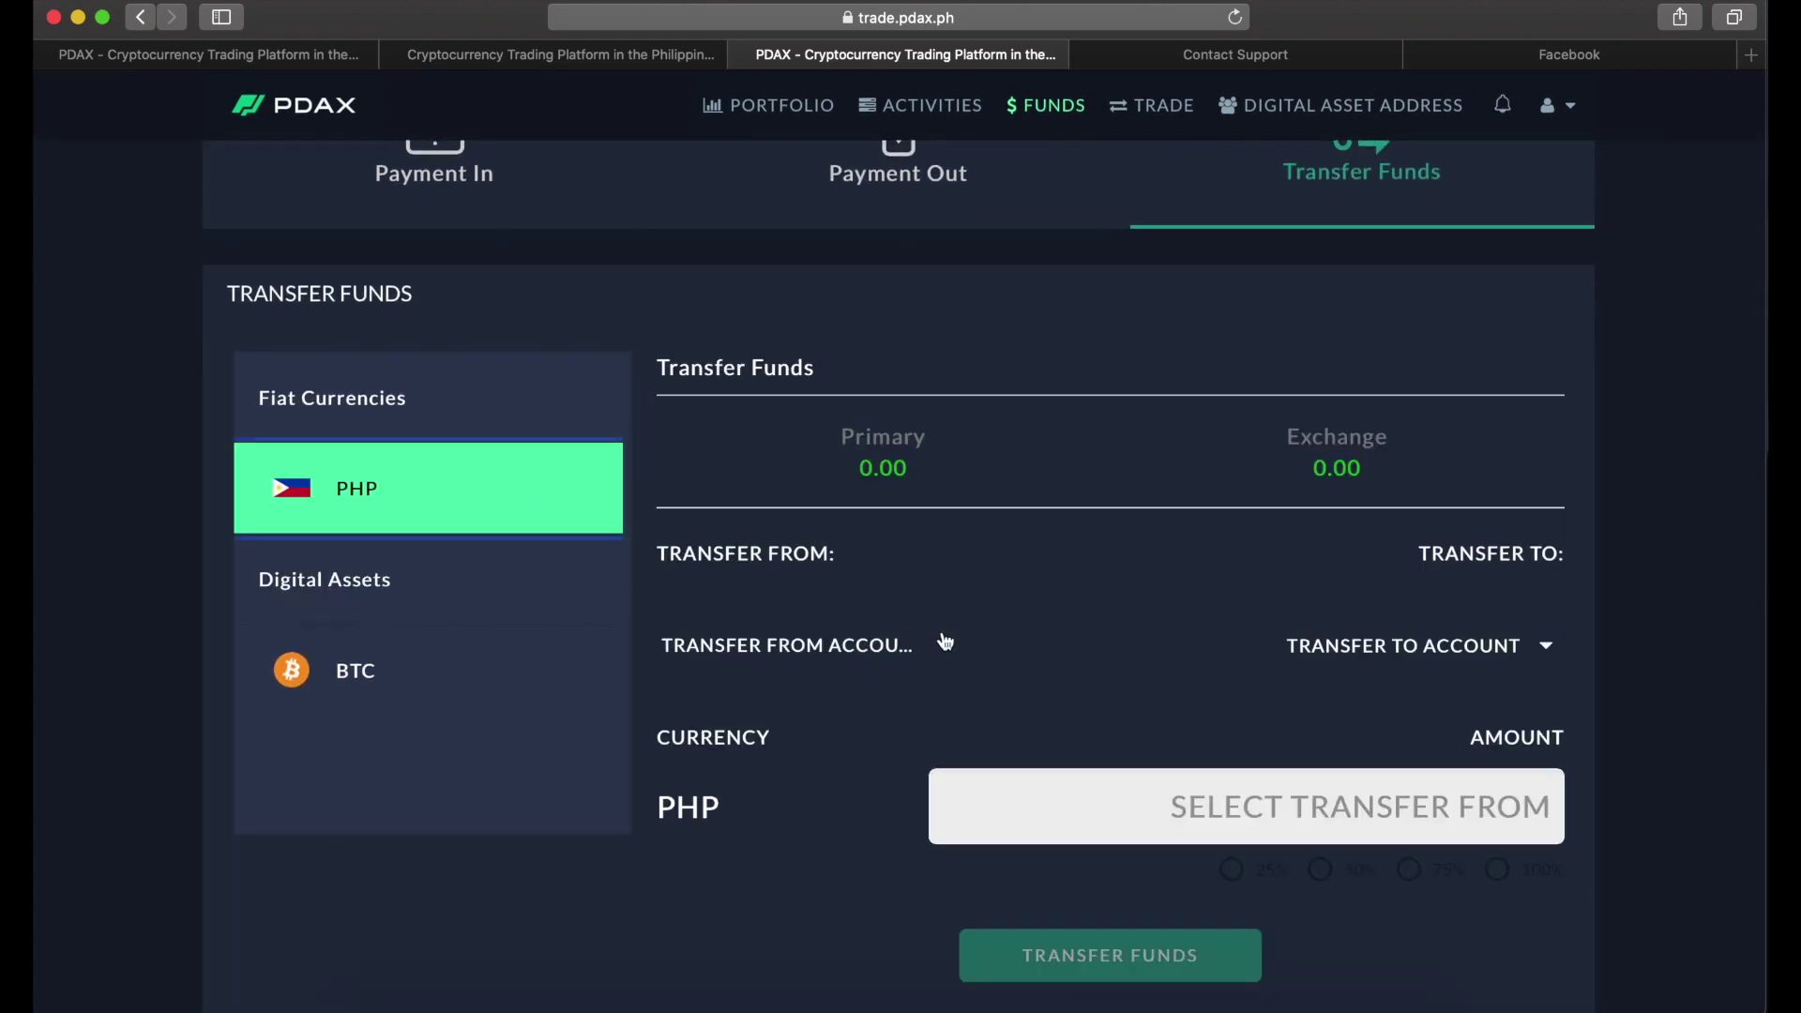
{"action": "scroll", "coordinate": [933, 634], "scroll_direction": "down", "scroll_amount": 3}
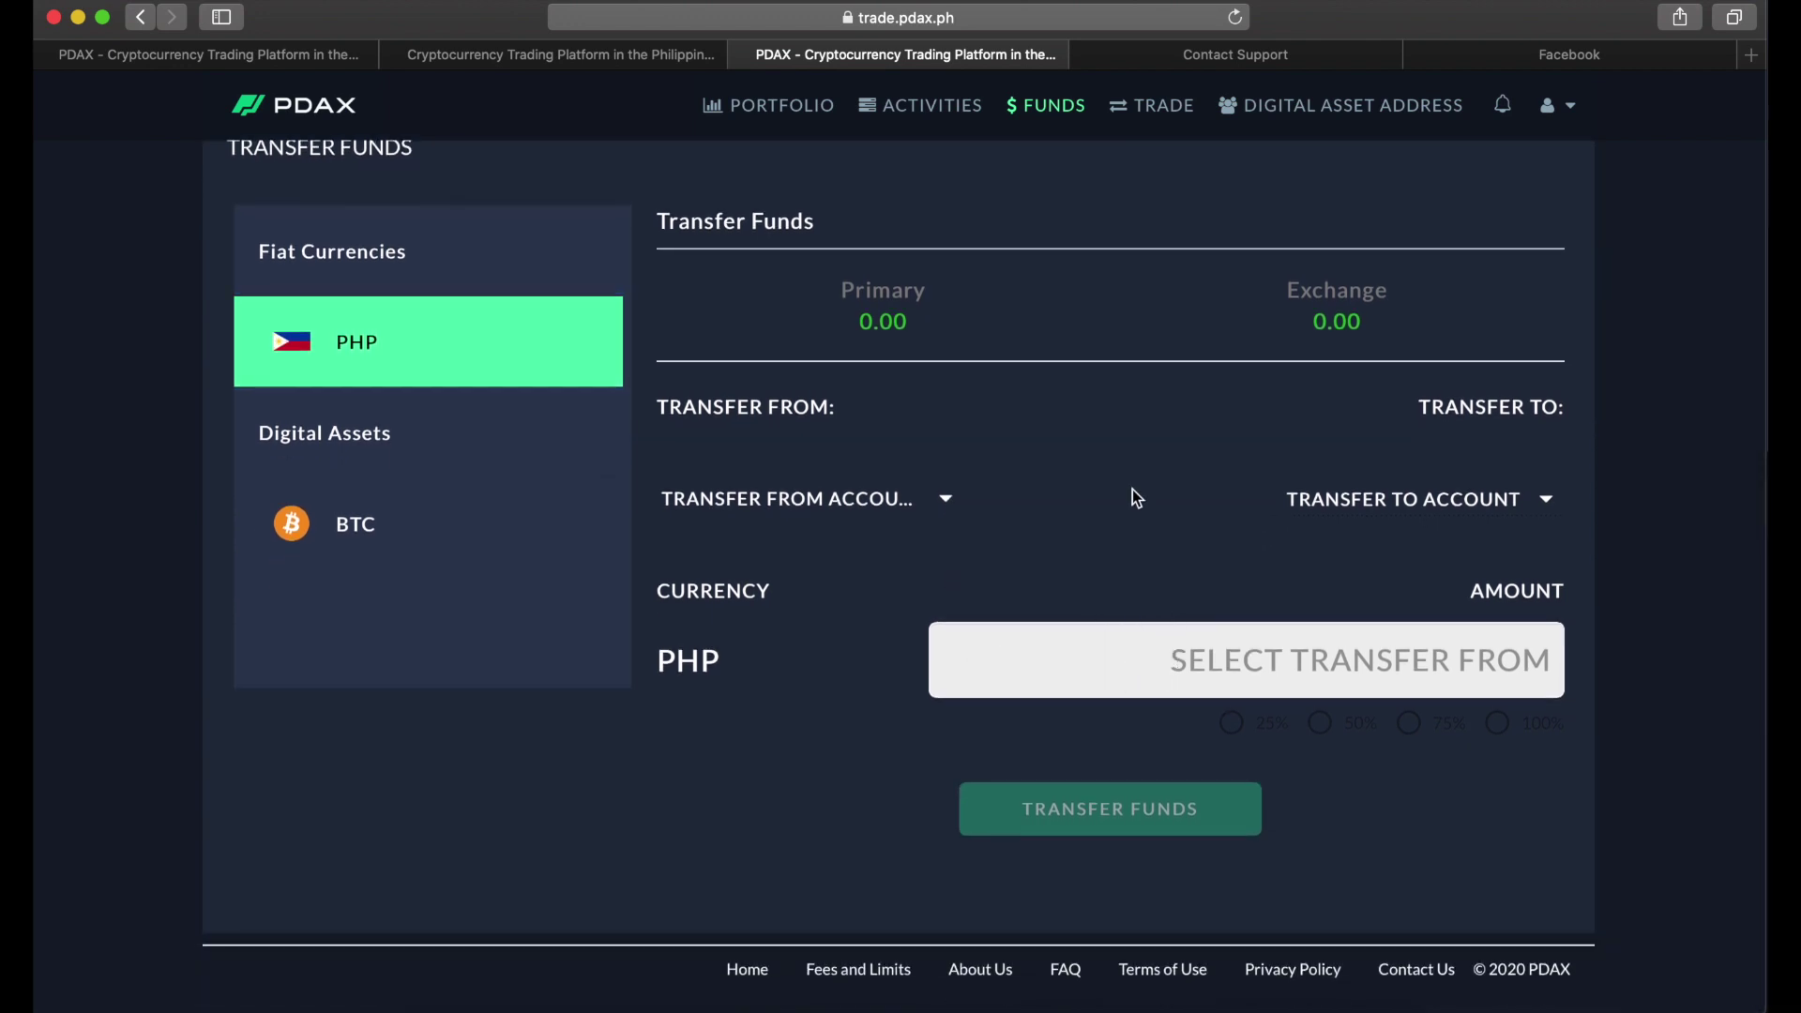
{"action": "left_click", "coordinate": [906, 509]}
{"action": "left_click", "coordinate": [933, 559]}
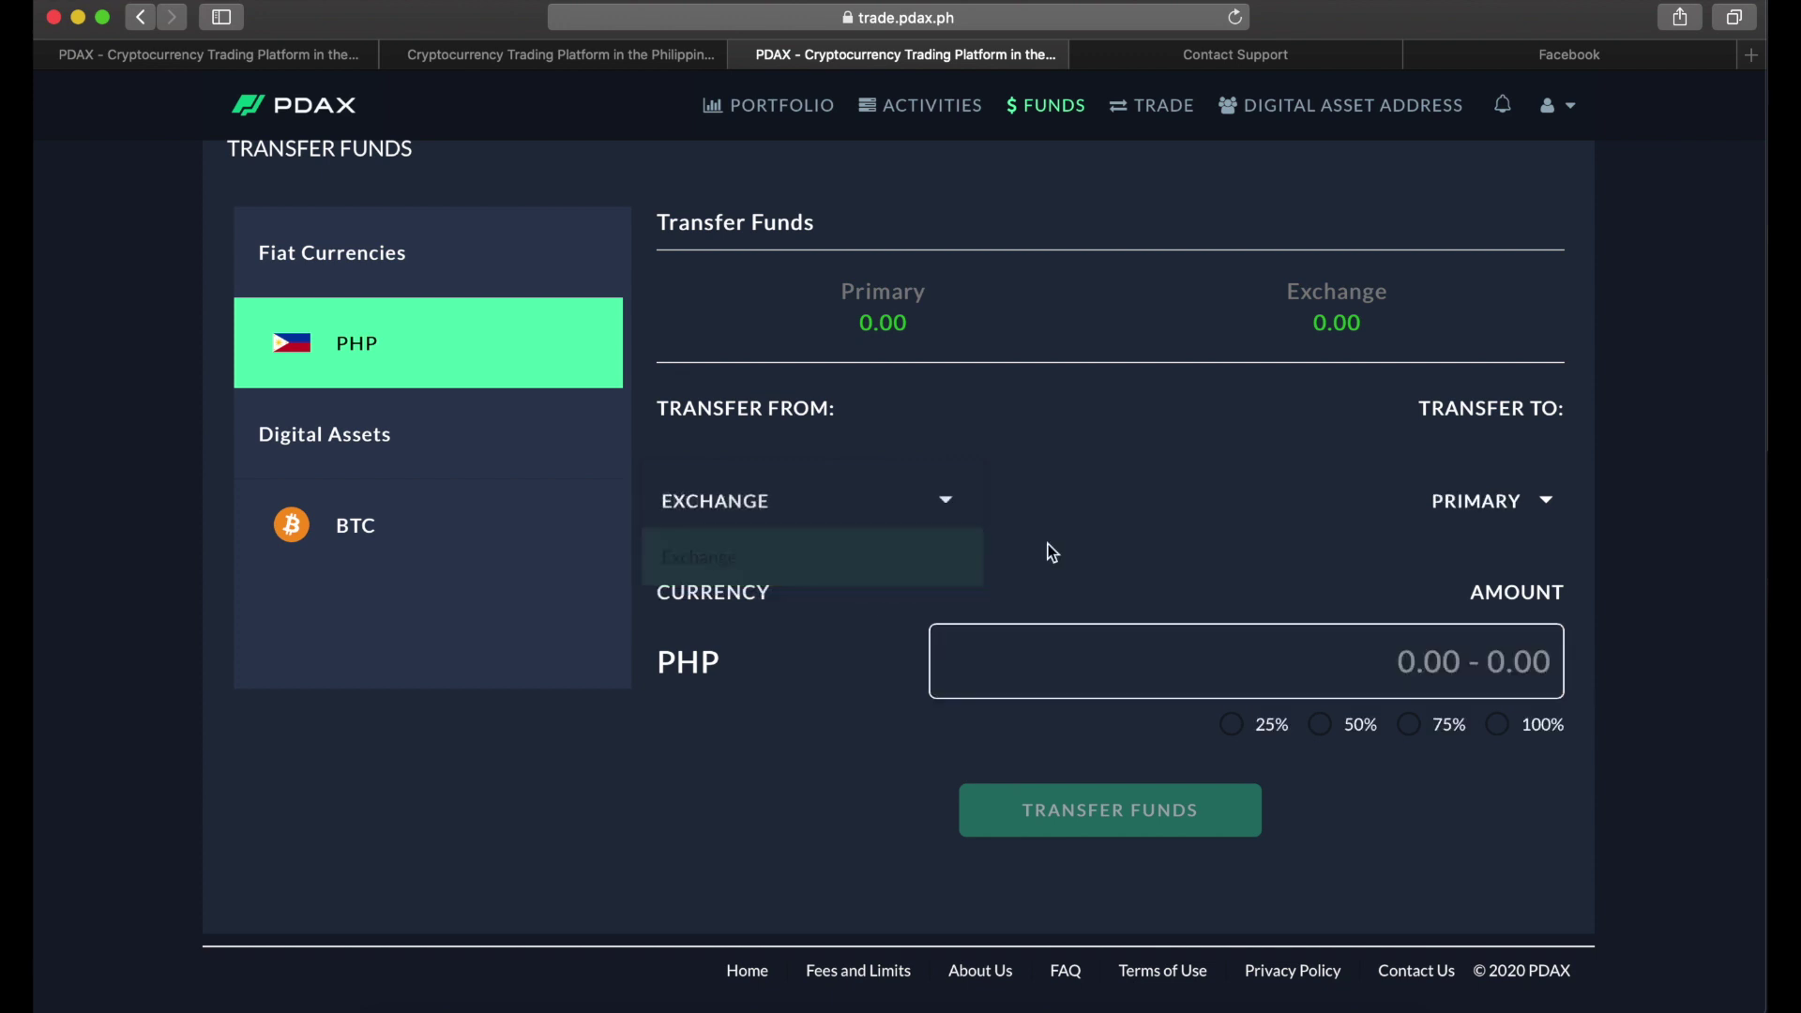
{"action": "left_click", "coordinate": [1465, 502]}
{"action": "left_click", "coordinate": [1400, 510]}
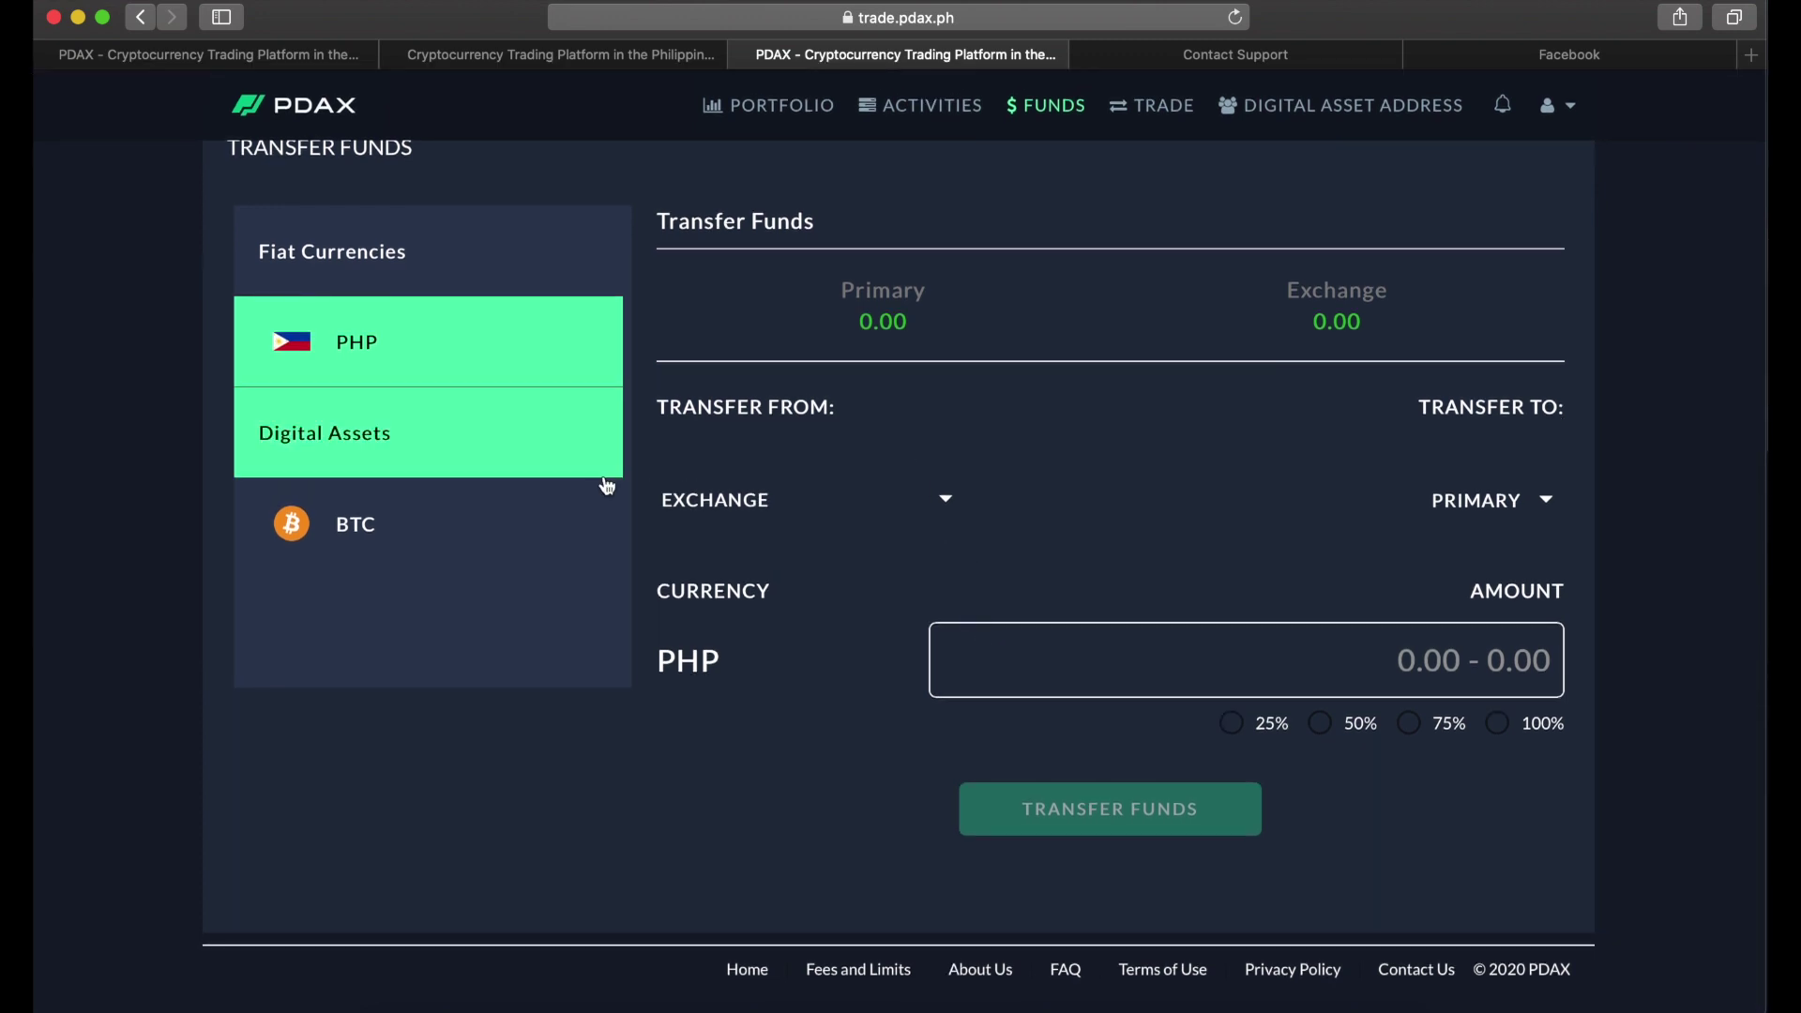
{"action": "scroll", "coordinate": [514, 450], "scroll_direction": "up", "scroll_amount": 5}
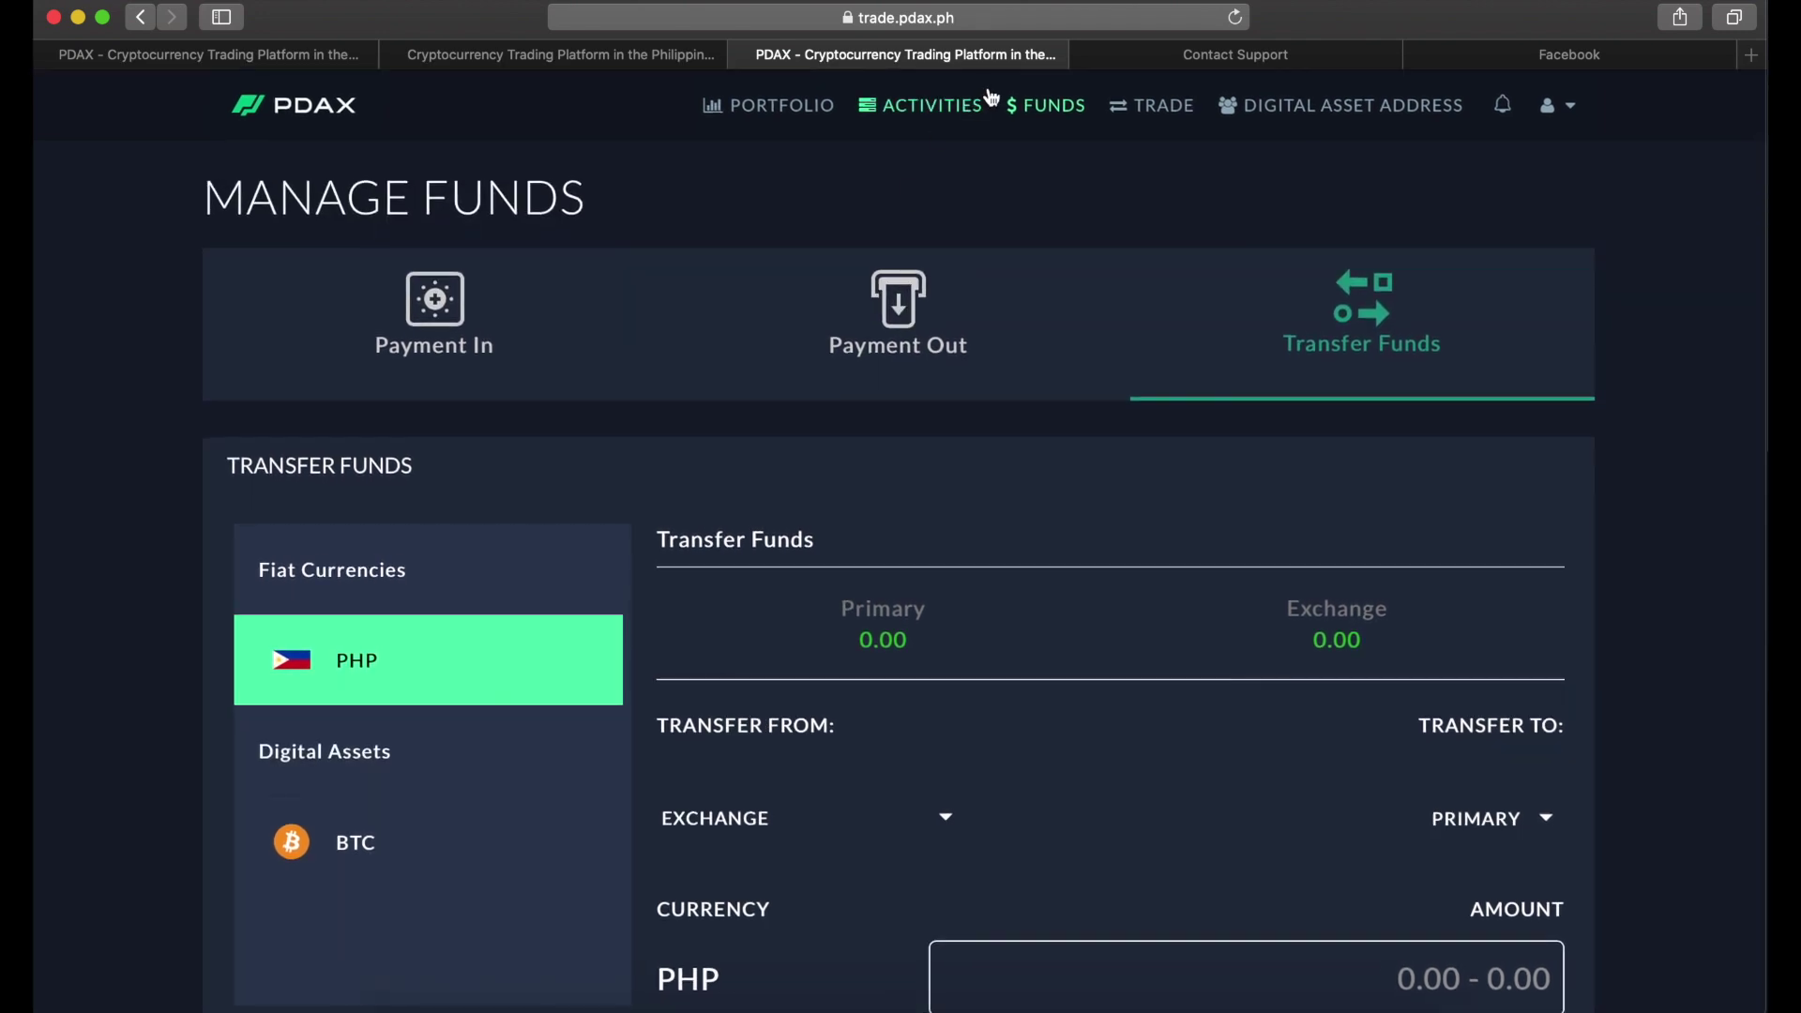
On the trading screen, view the ETHBTC, LTCPHP and BCHPHP market charts.
{"action": "left_click", "coordinate": [1160, 111]}
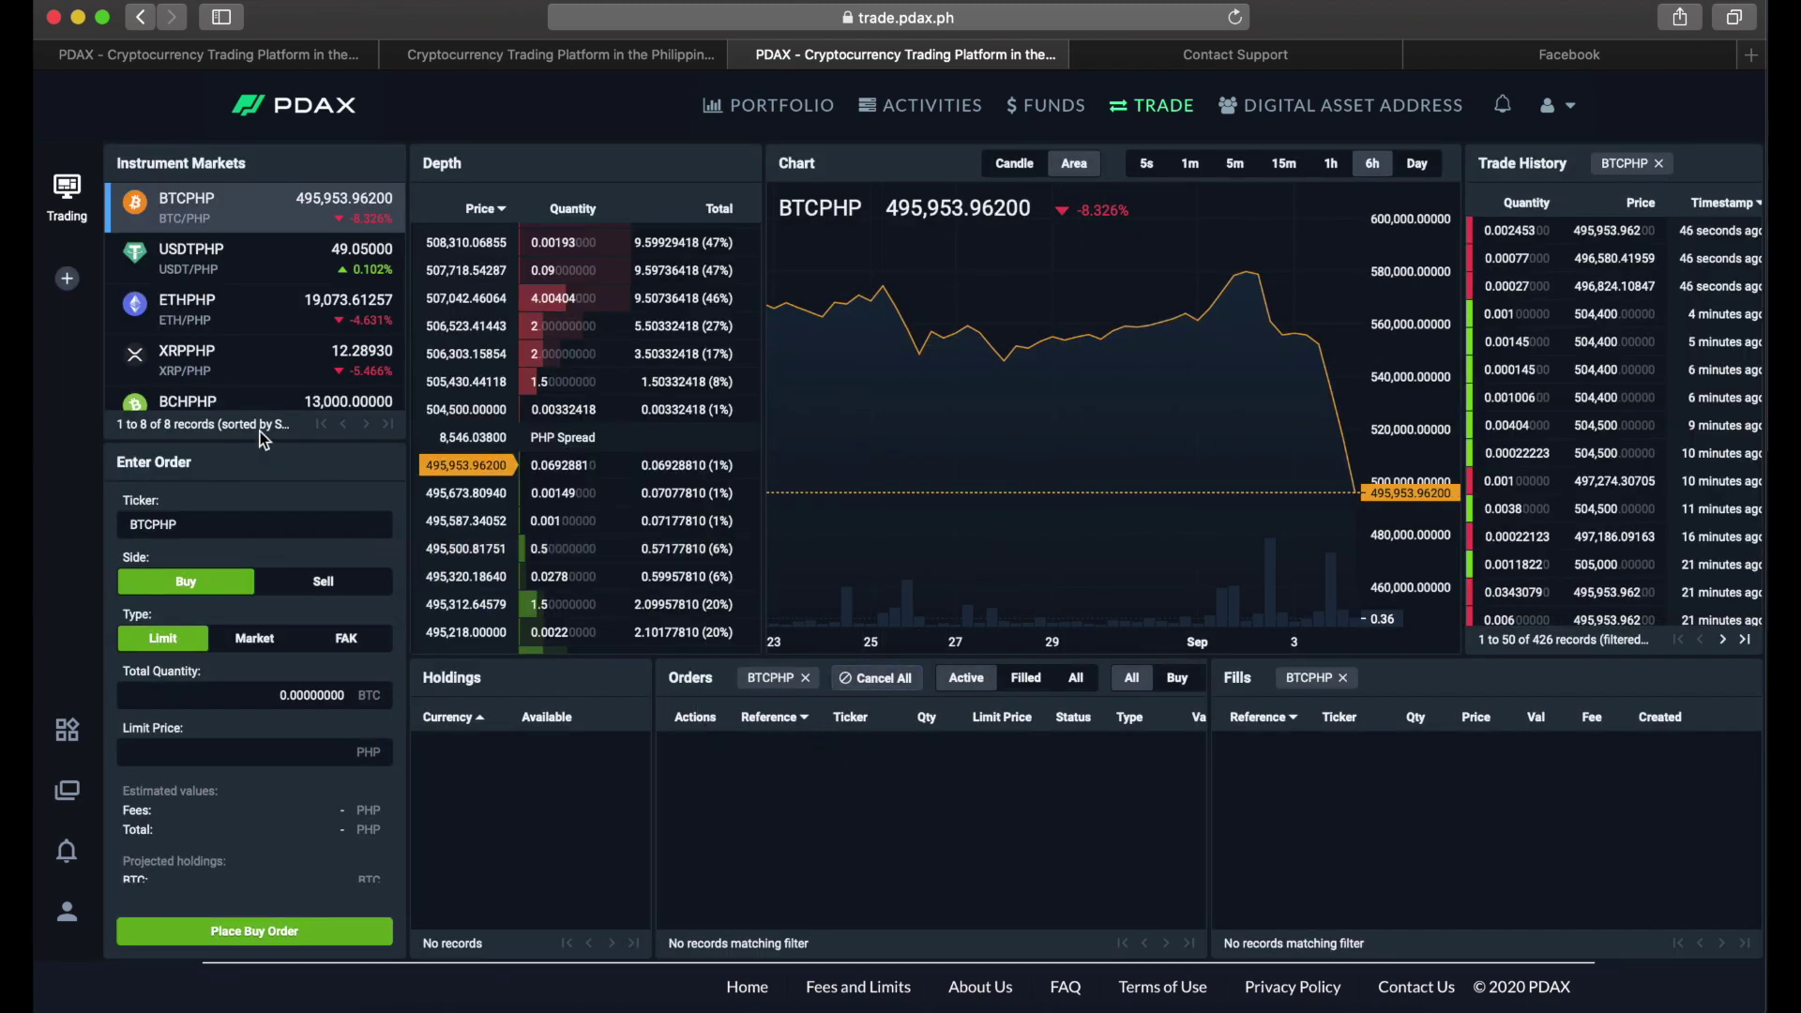
{"action": "scroll", "coordinate": [270, 360], "scroll_direction": "down", "scroll_amount": 5}
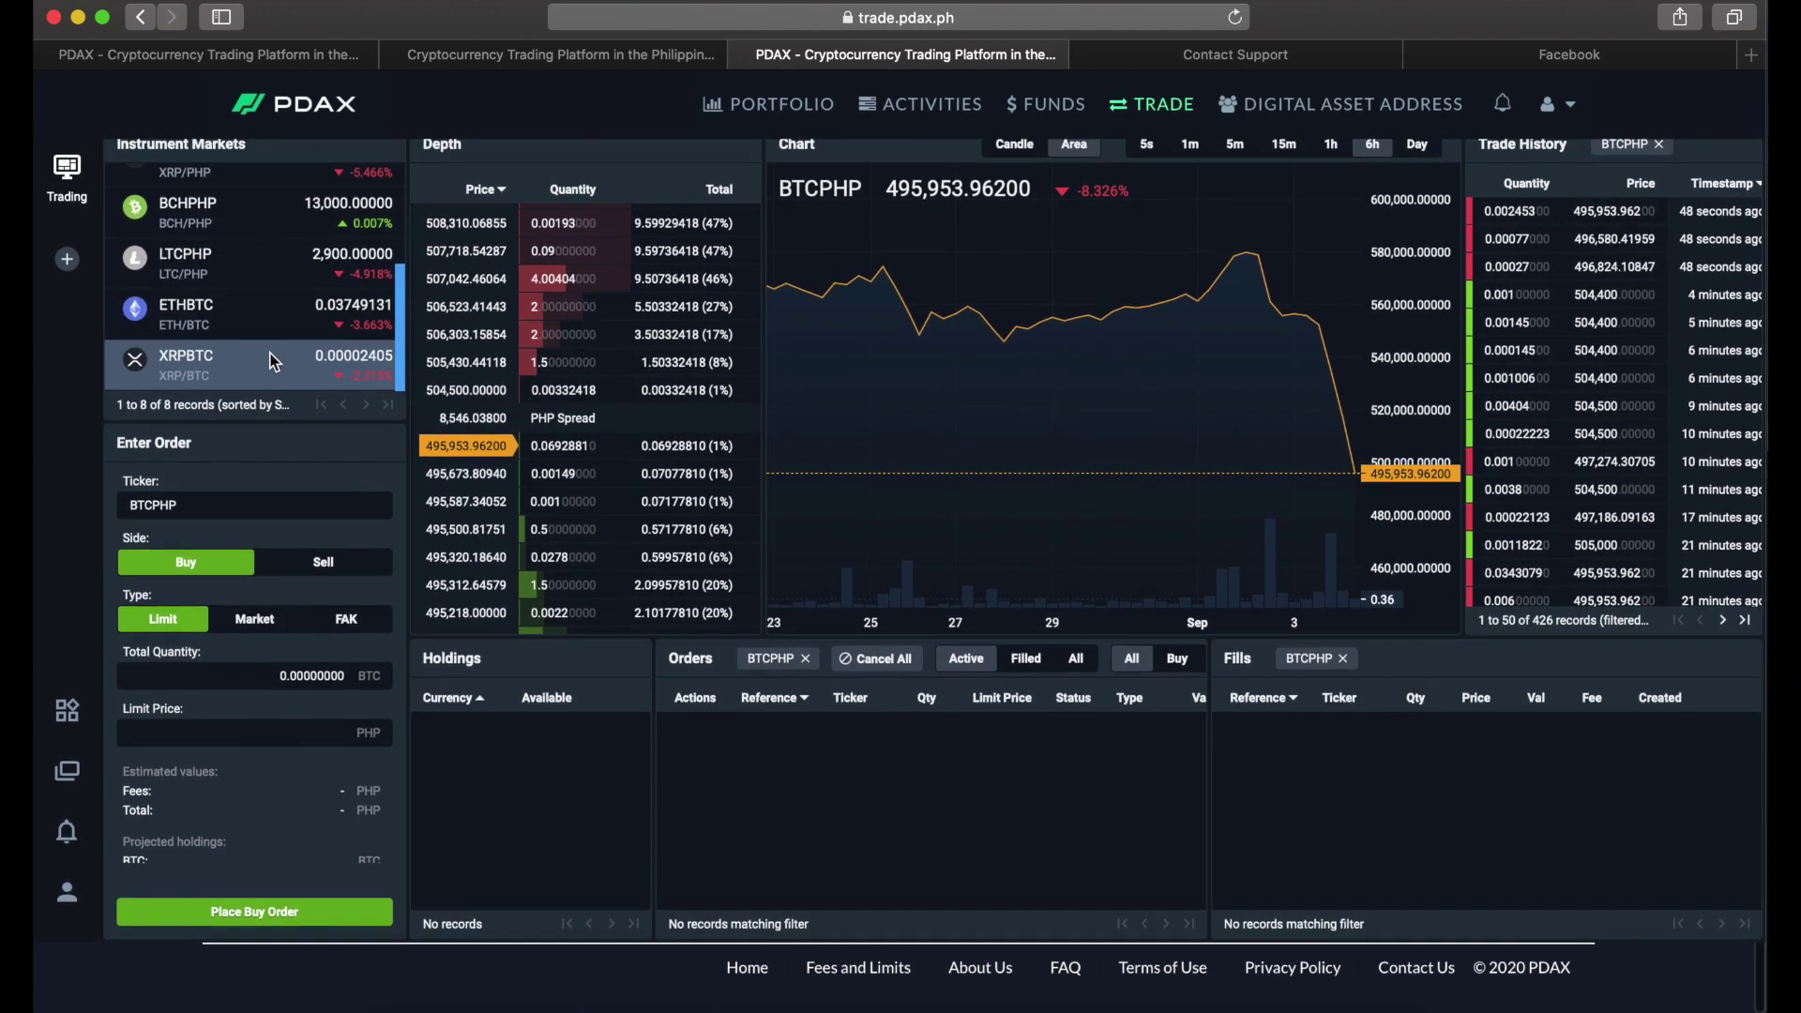
{"action": "scroll", "coordinate": [270, 360], "scroll_direction": "up", "scroll_amount": 1}
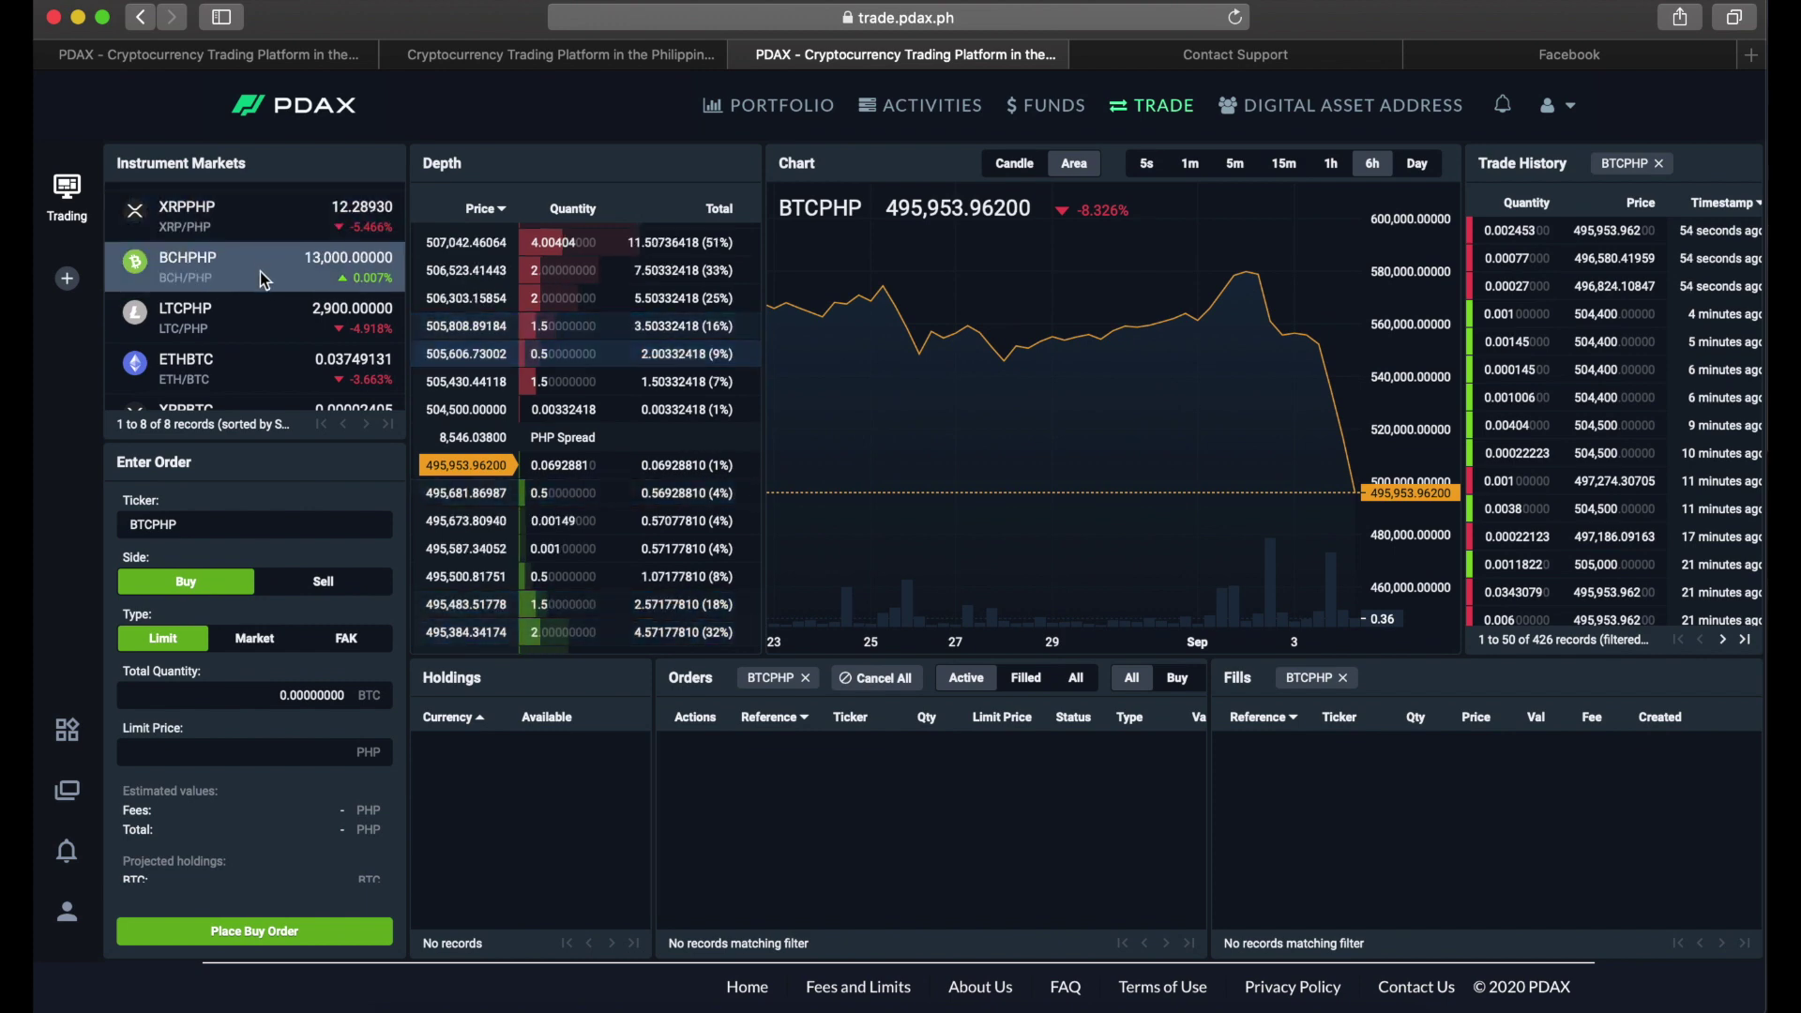
{"action": "scroll", "coordinate": [260, 272], "scroll_direction": "down", "scroll_amount": 3}
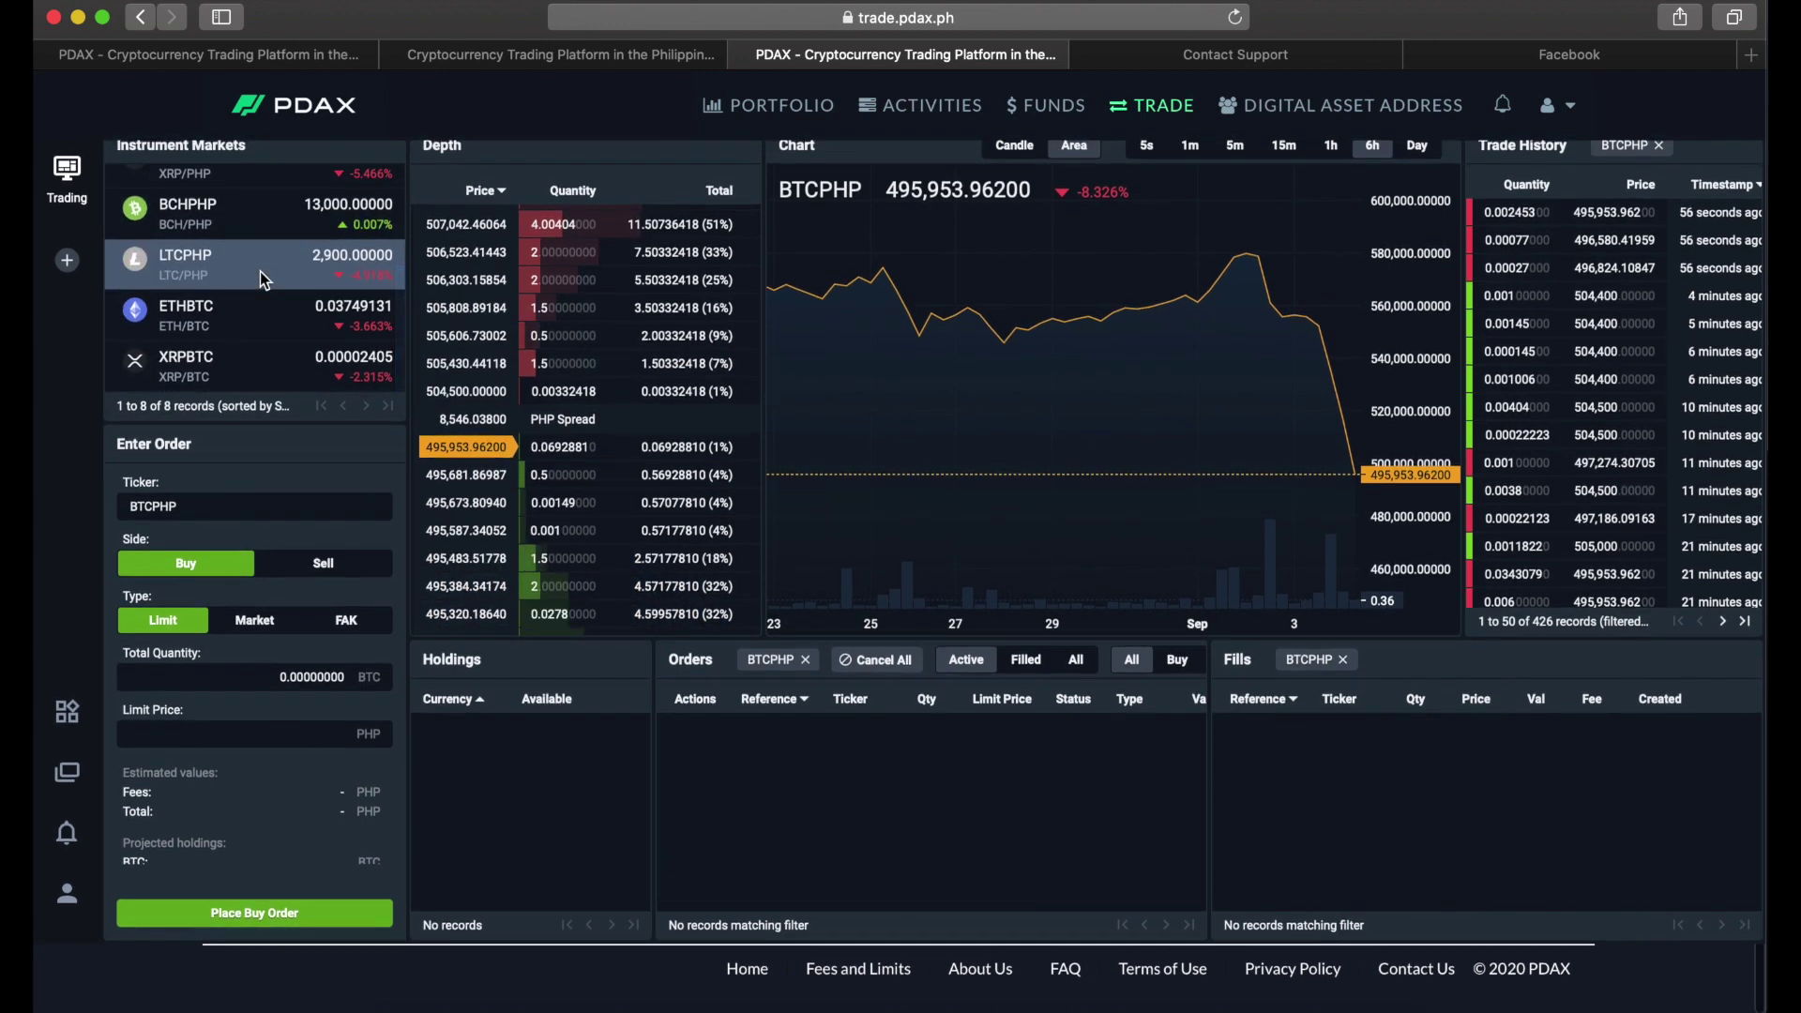
{"action": "left_click", "coordinate": [259, 319]}
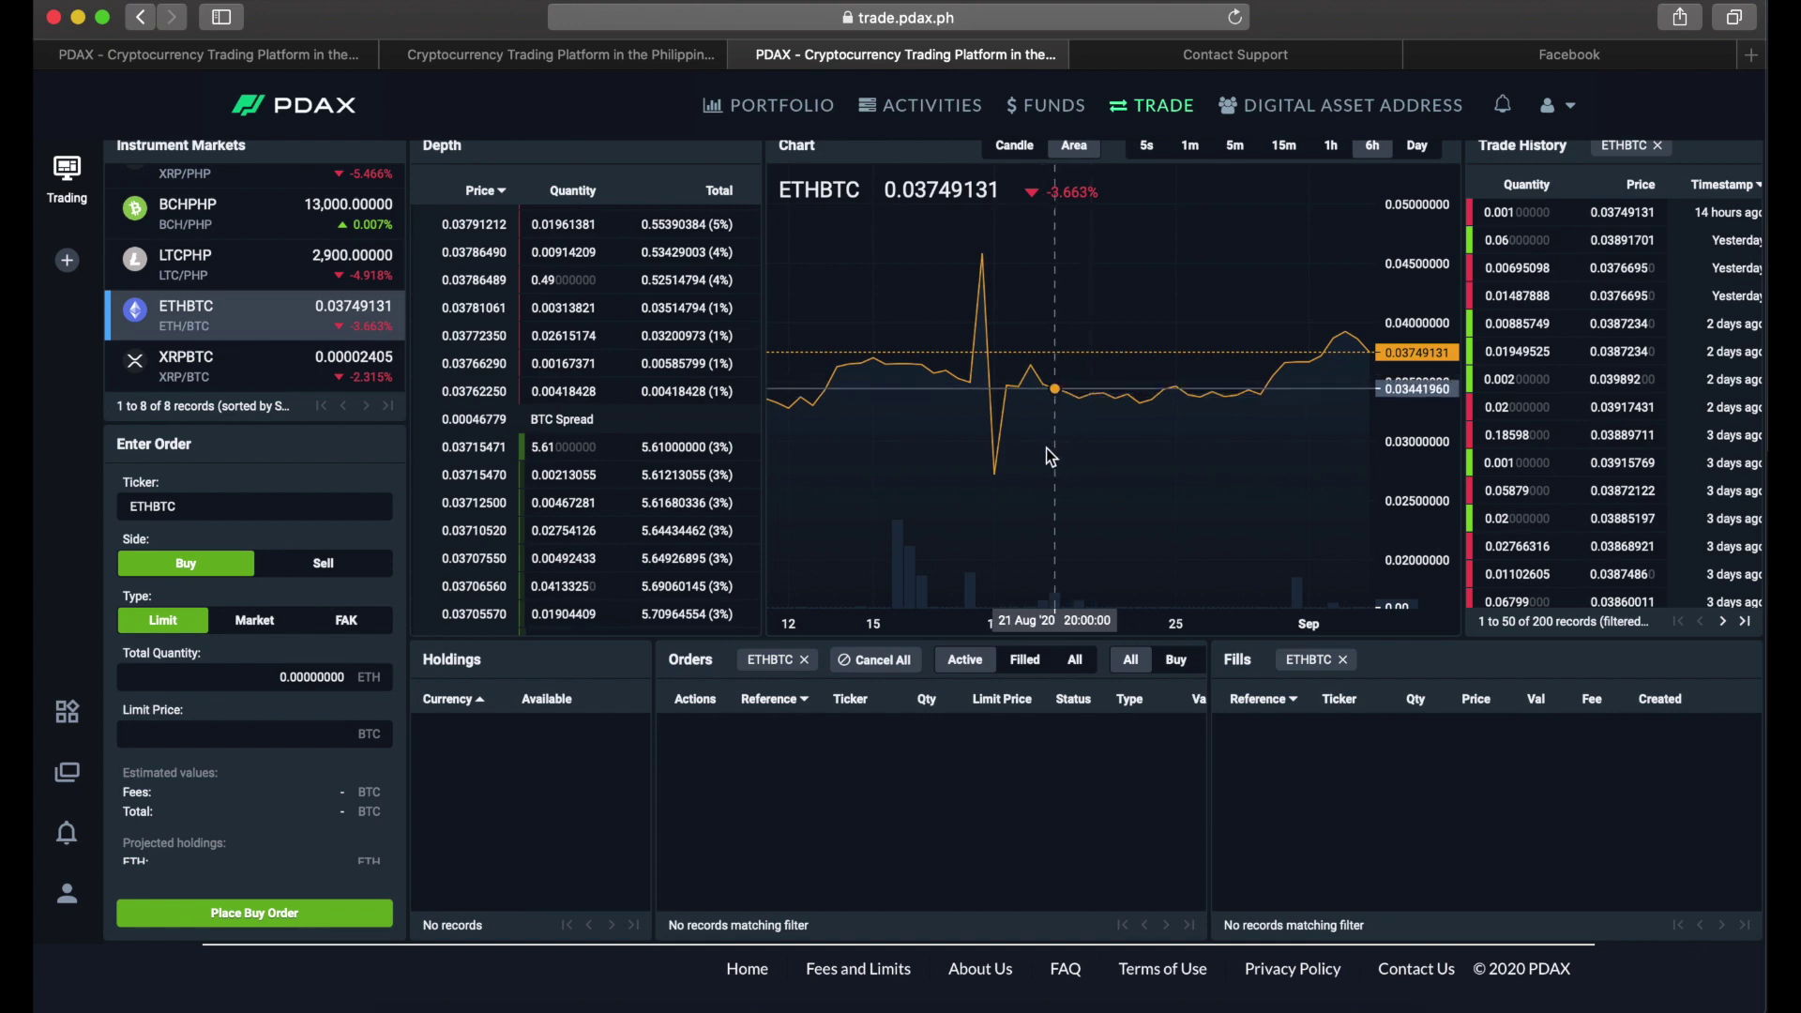
{"action": "left_click", "coordinate": [236, 246]}
{"action": "left_click", "coordinate": [250, 232]}
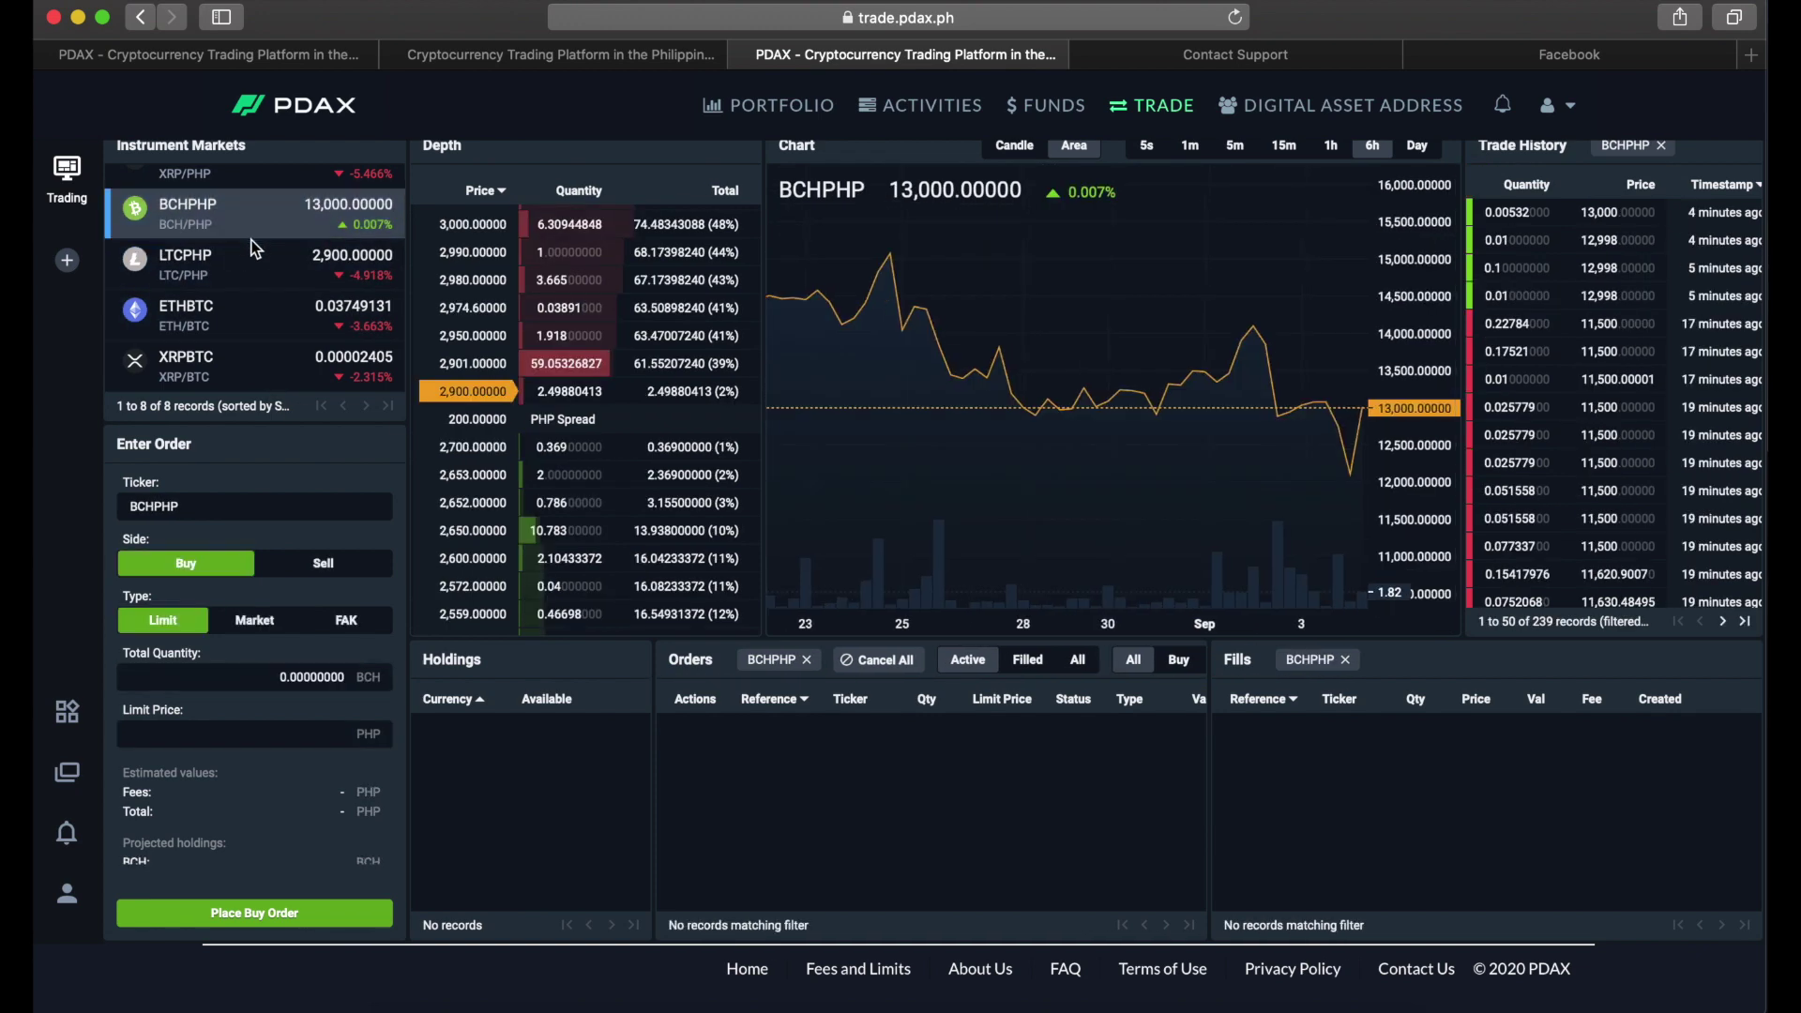
View the BTCPHP and USDTPHP markets, check the empty Digital Asset Address book, then return to Portfolio.
{"action": "scroll", "coordinate": [251, 295], "scroll_direction": "up", "scroll_amount": 5}
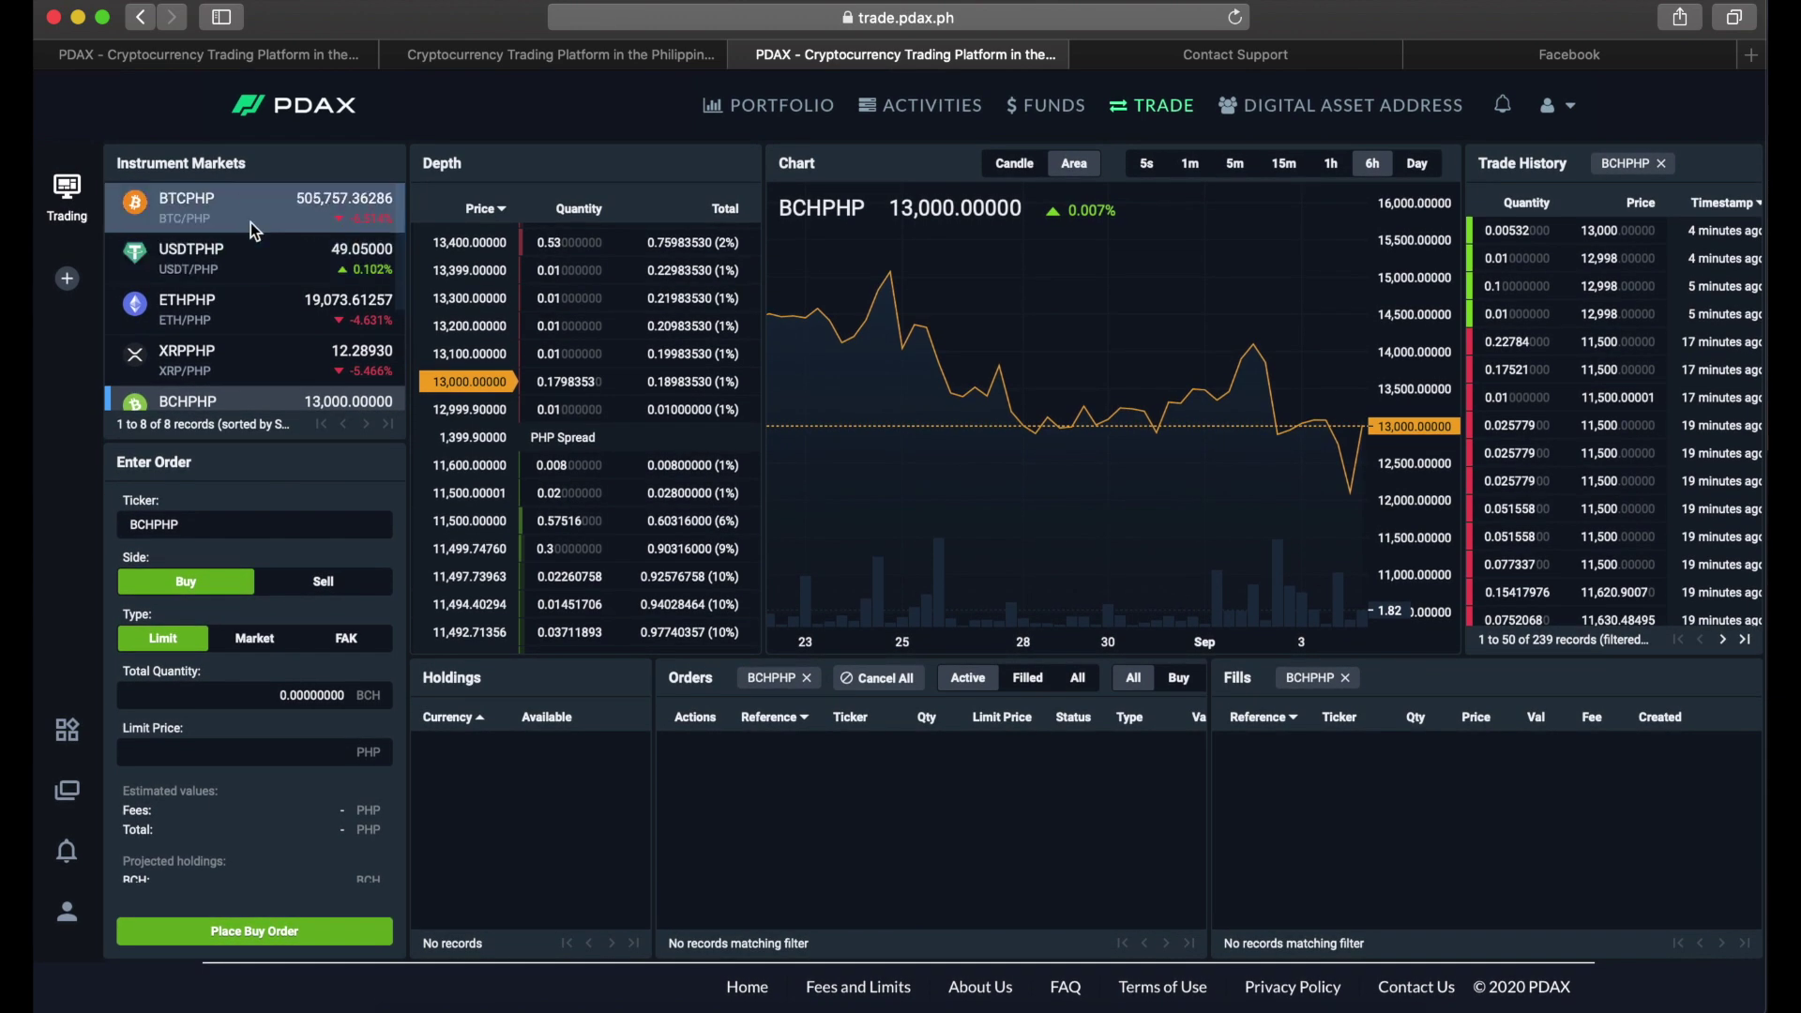
{"action": "left_click", "coordinate": [250, 222]}
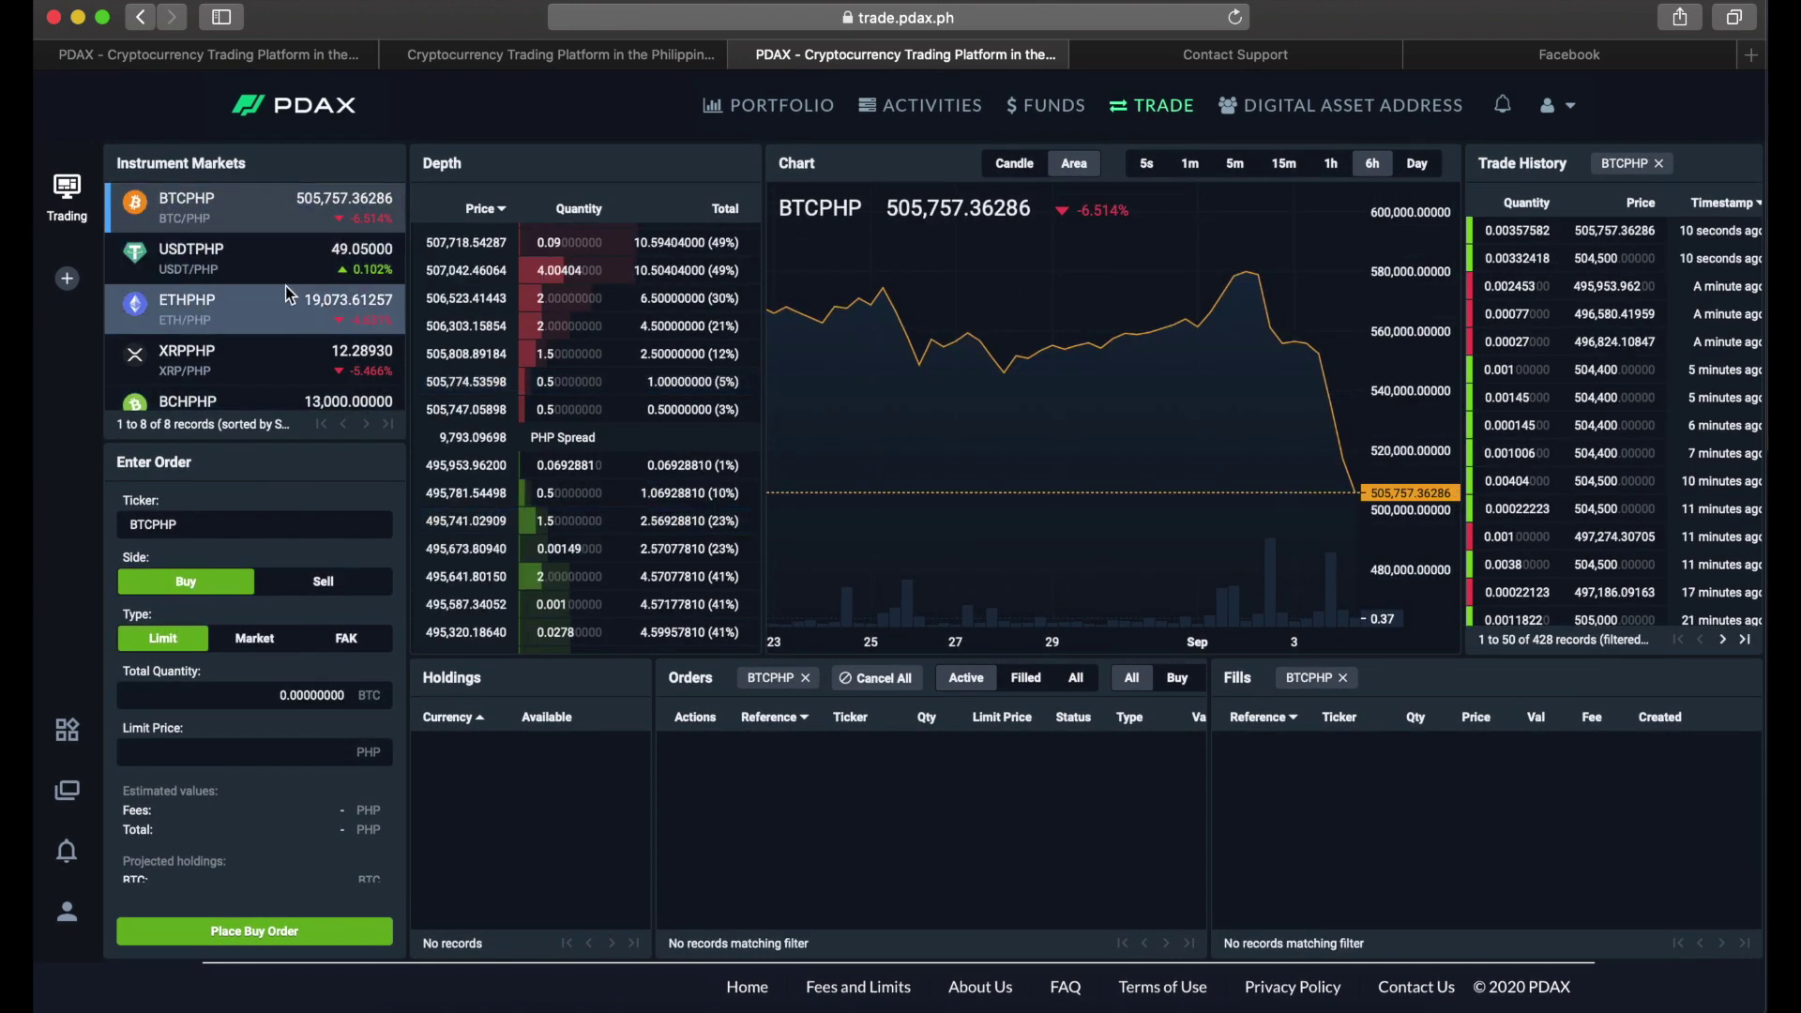
{"action": "left_click", "coordinate": [285, 280]}
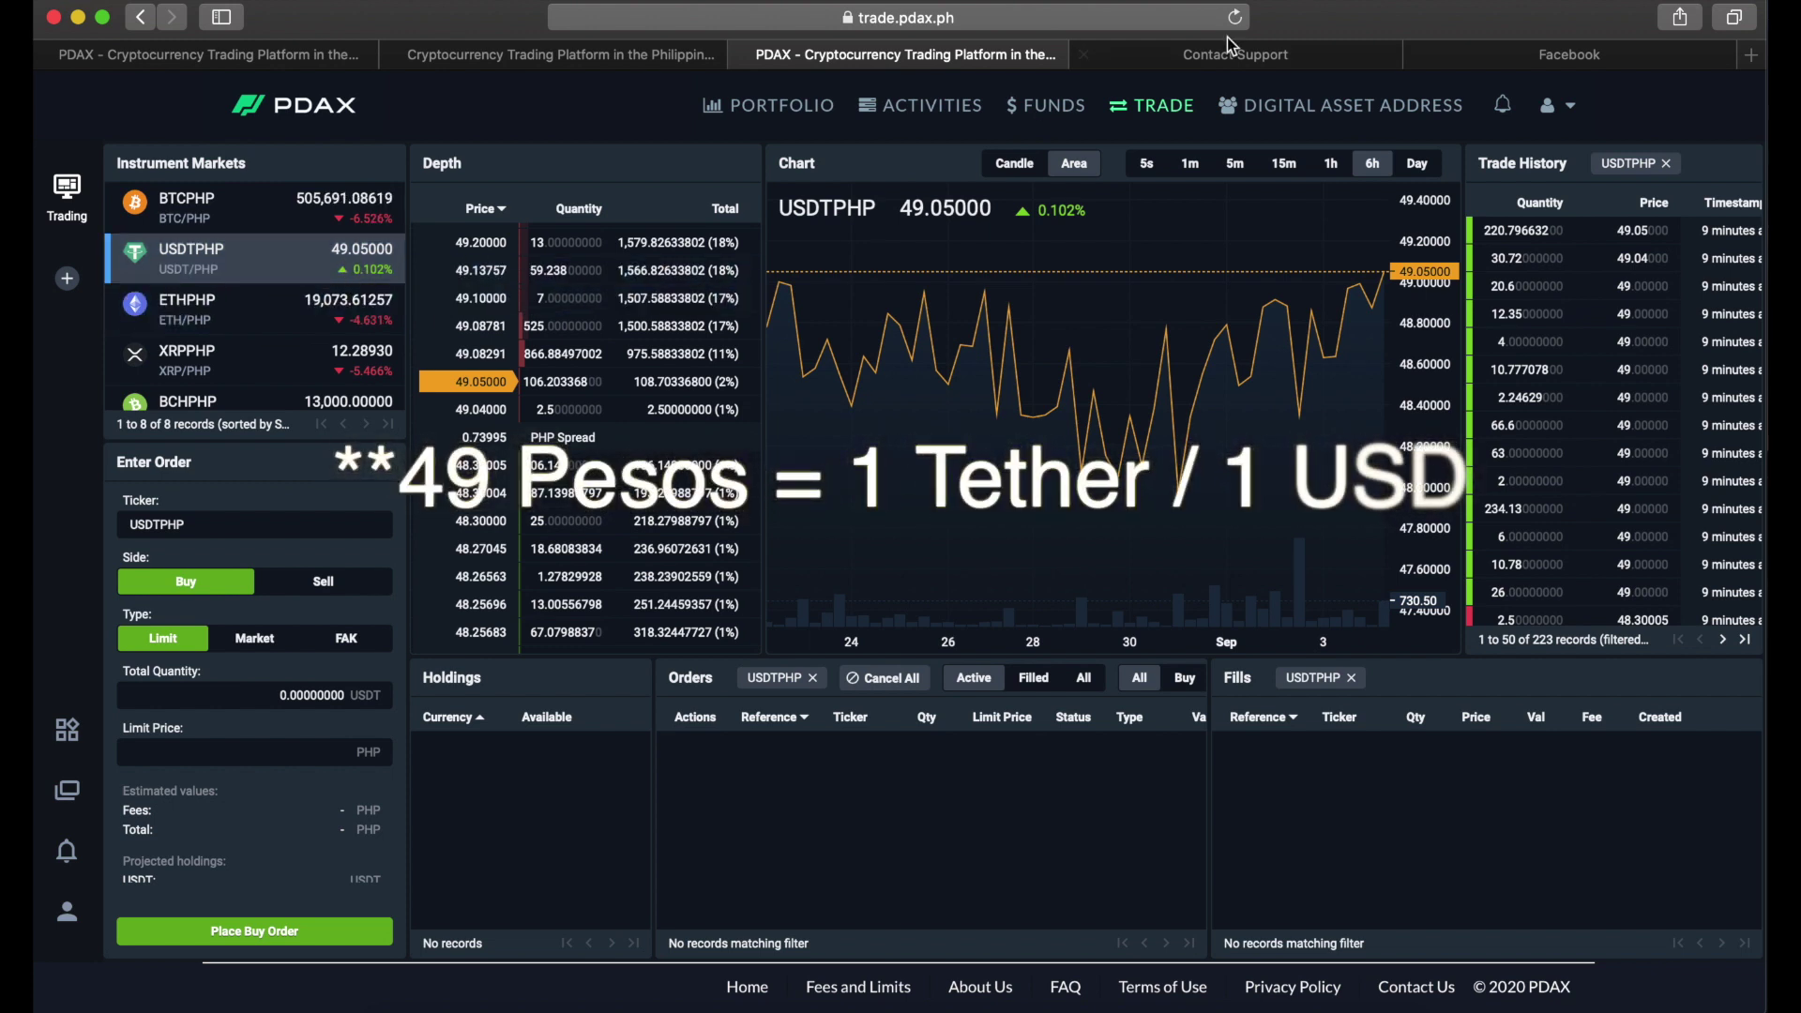
{"action": "left_click", "coordinate": [1326, 111]}
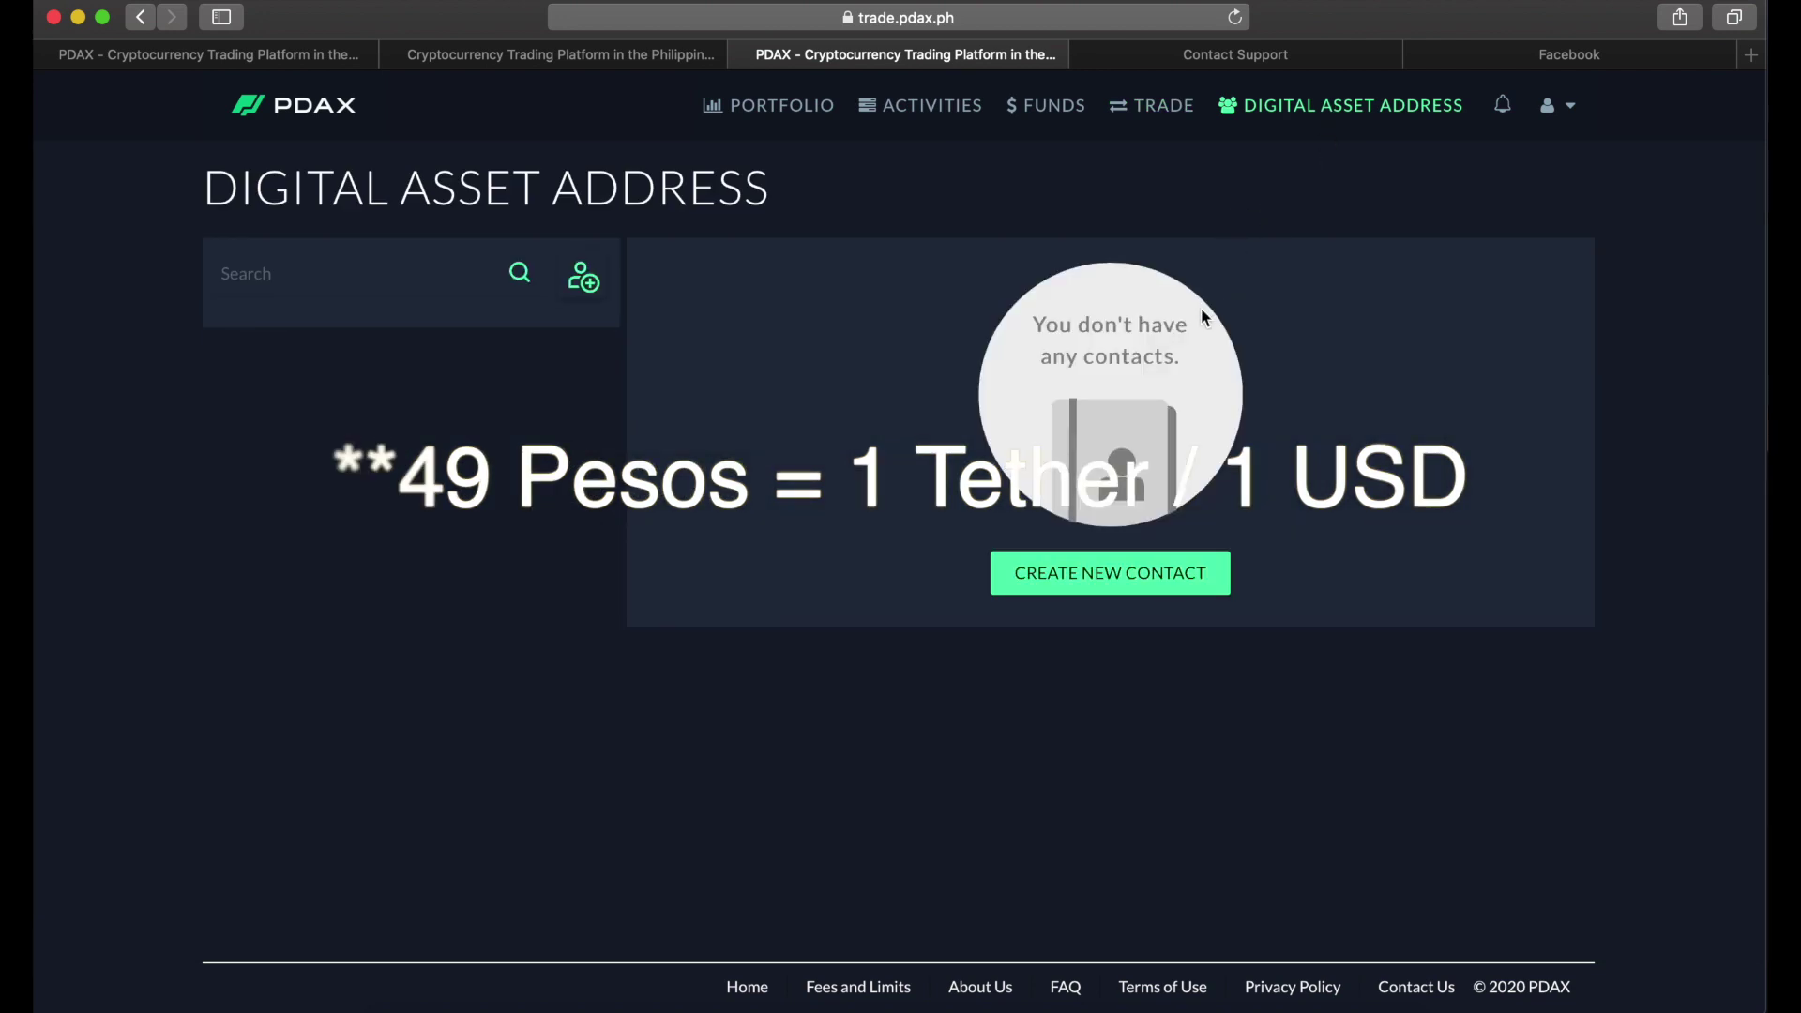
{"action": "left_click", "coordinate": [808, 132]}
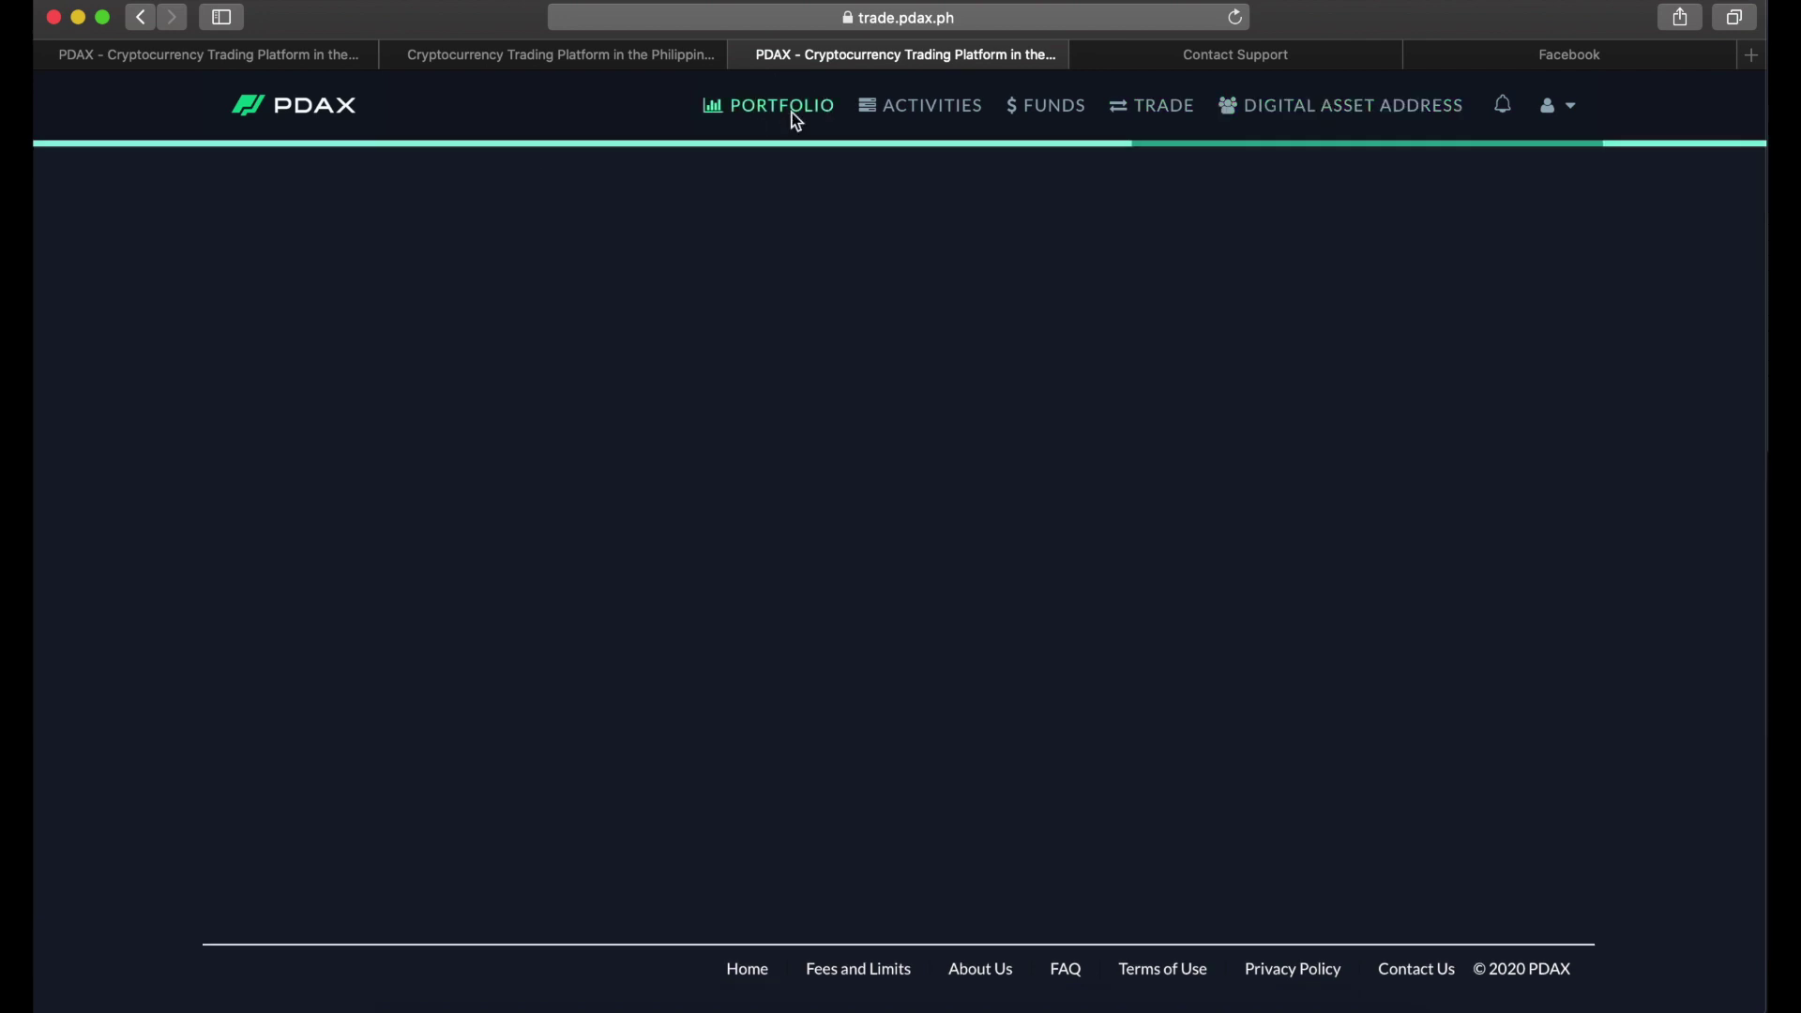